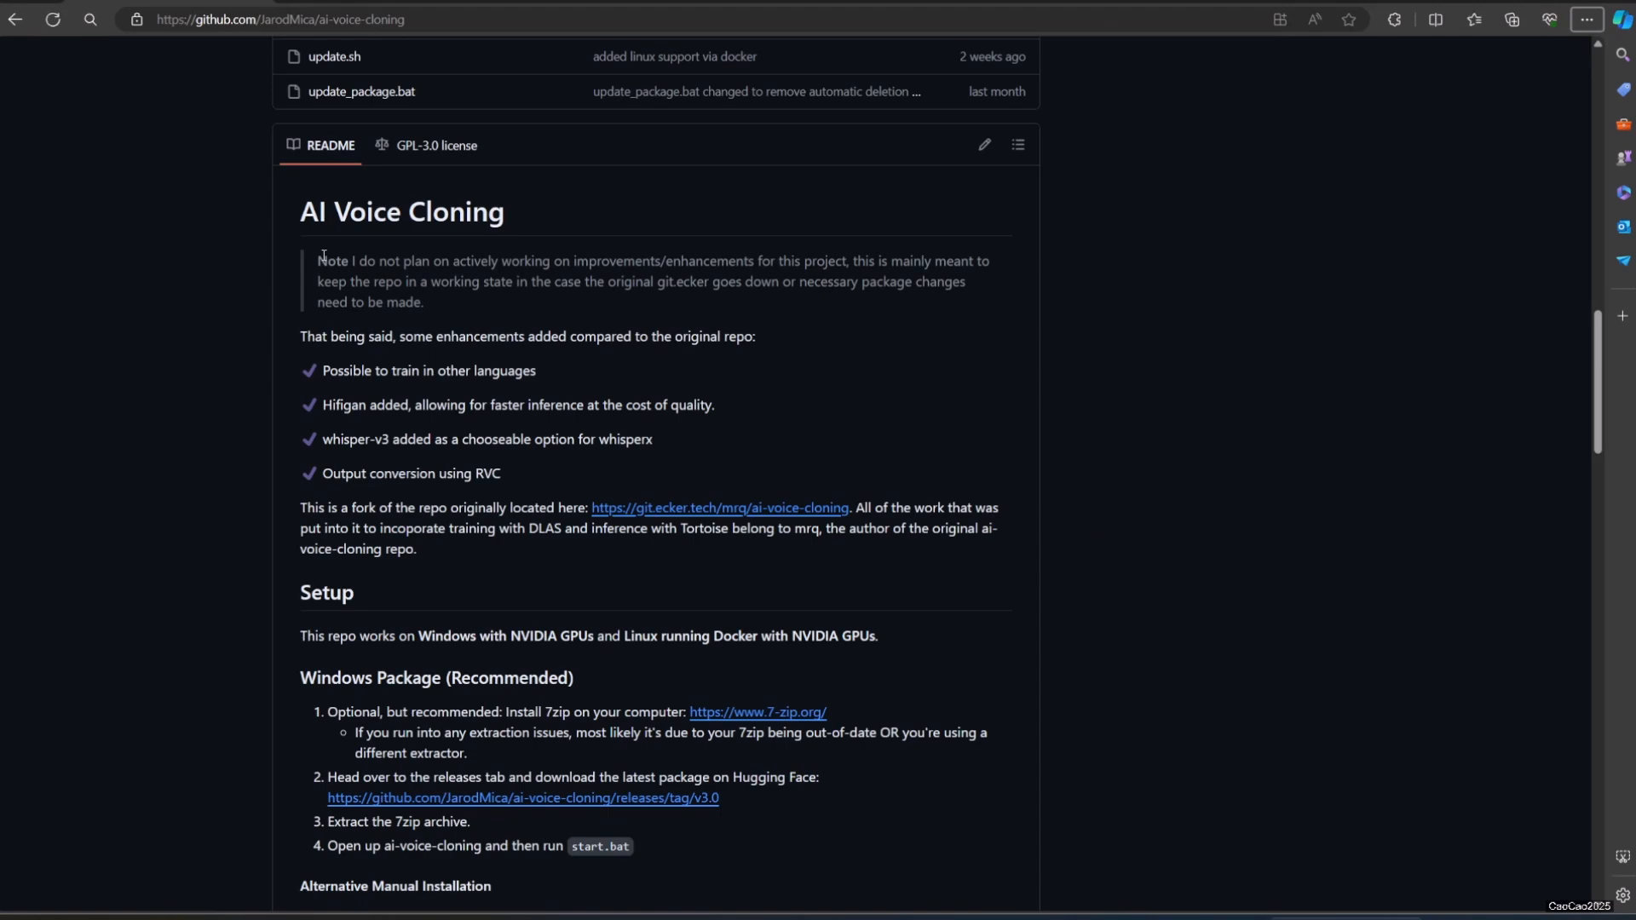
# Step: Open the v3.0 release page from the README's Windows Package section and follow the Hugging Face link to ai-voice-cloning-3.0.7z
pyautogui.scroll(-6, 310, 341)
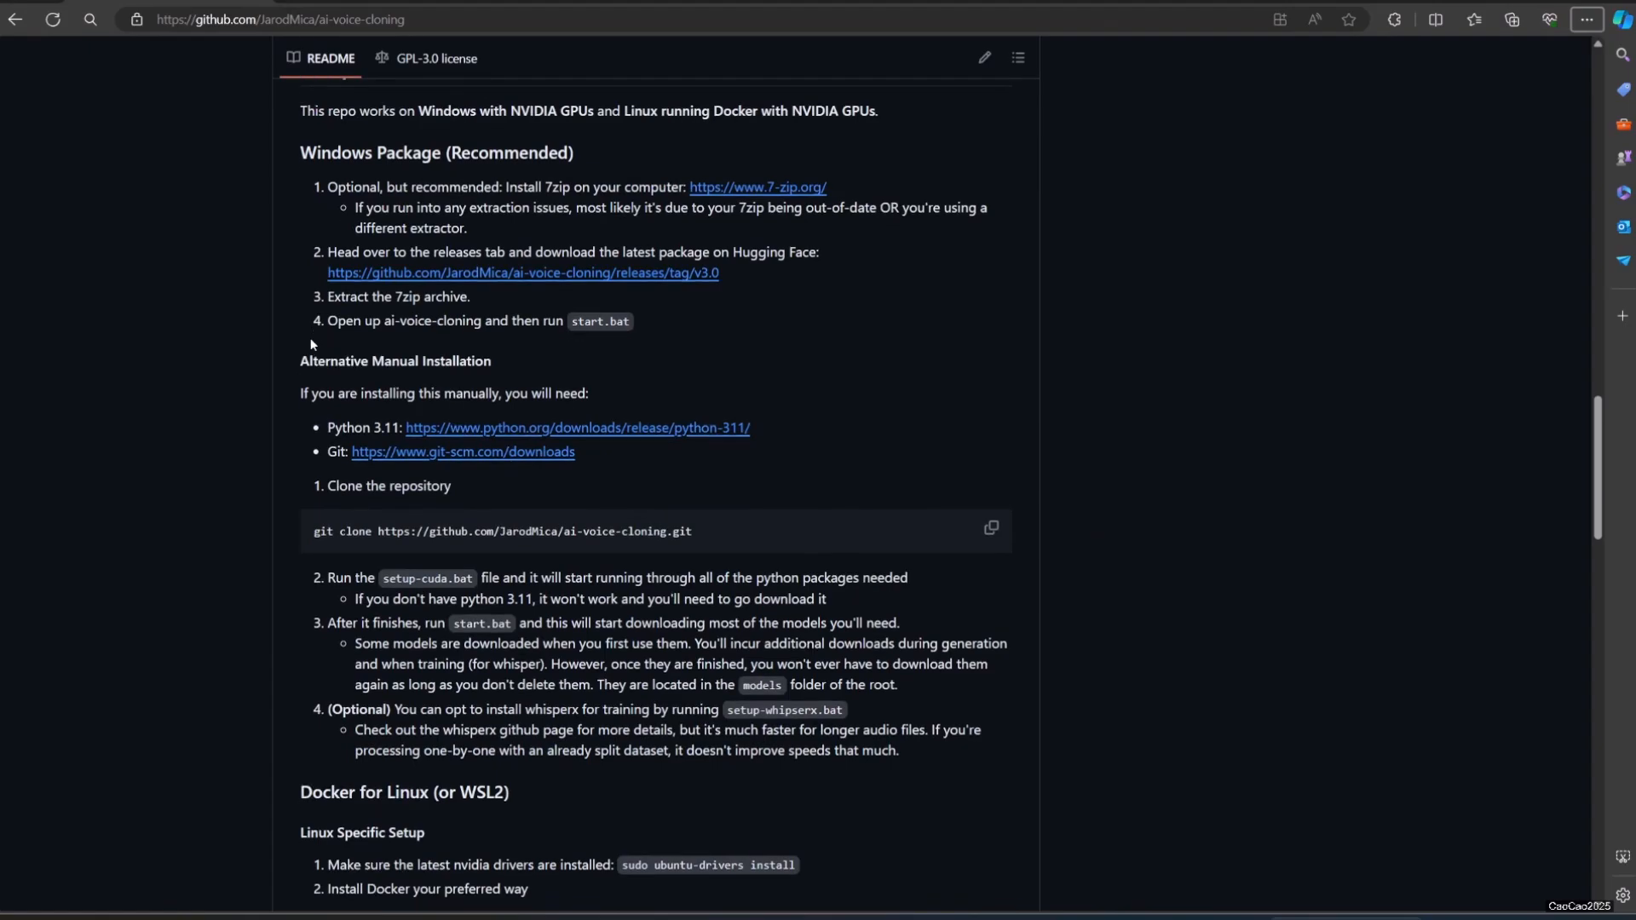
pyautogui.scroll(2, 311, 345)
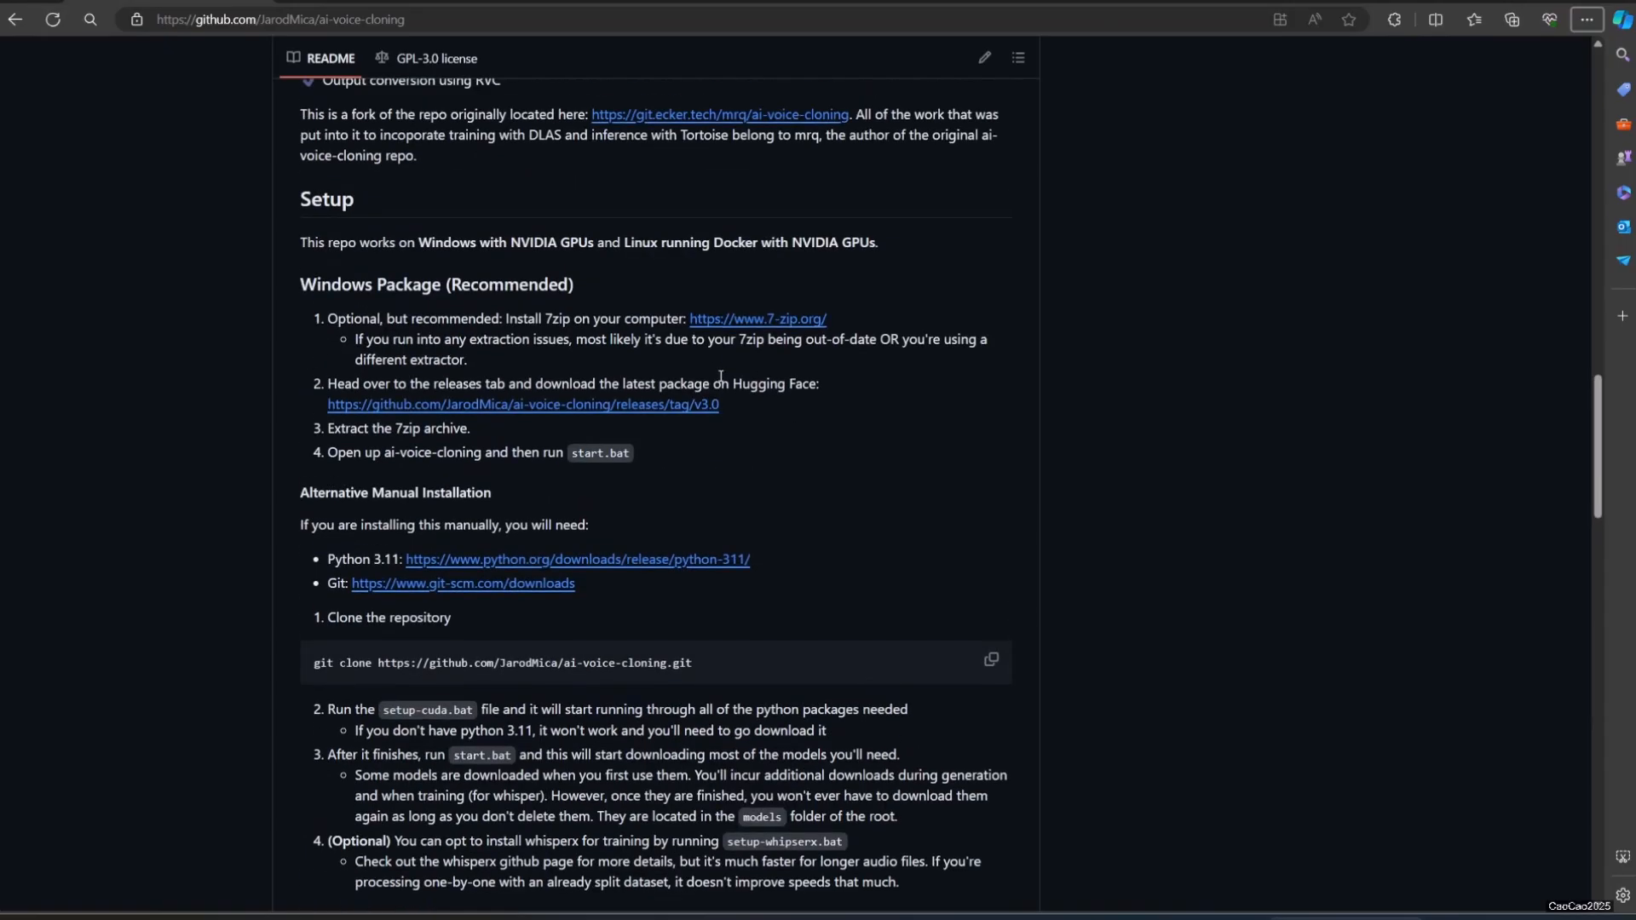
pyautogui.rightClick(411, 409)
pyautogui.click(439, 417)
pyautogui.click(361, 2)
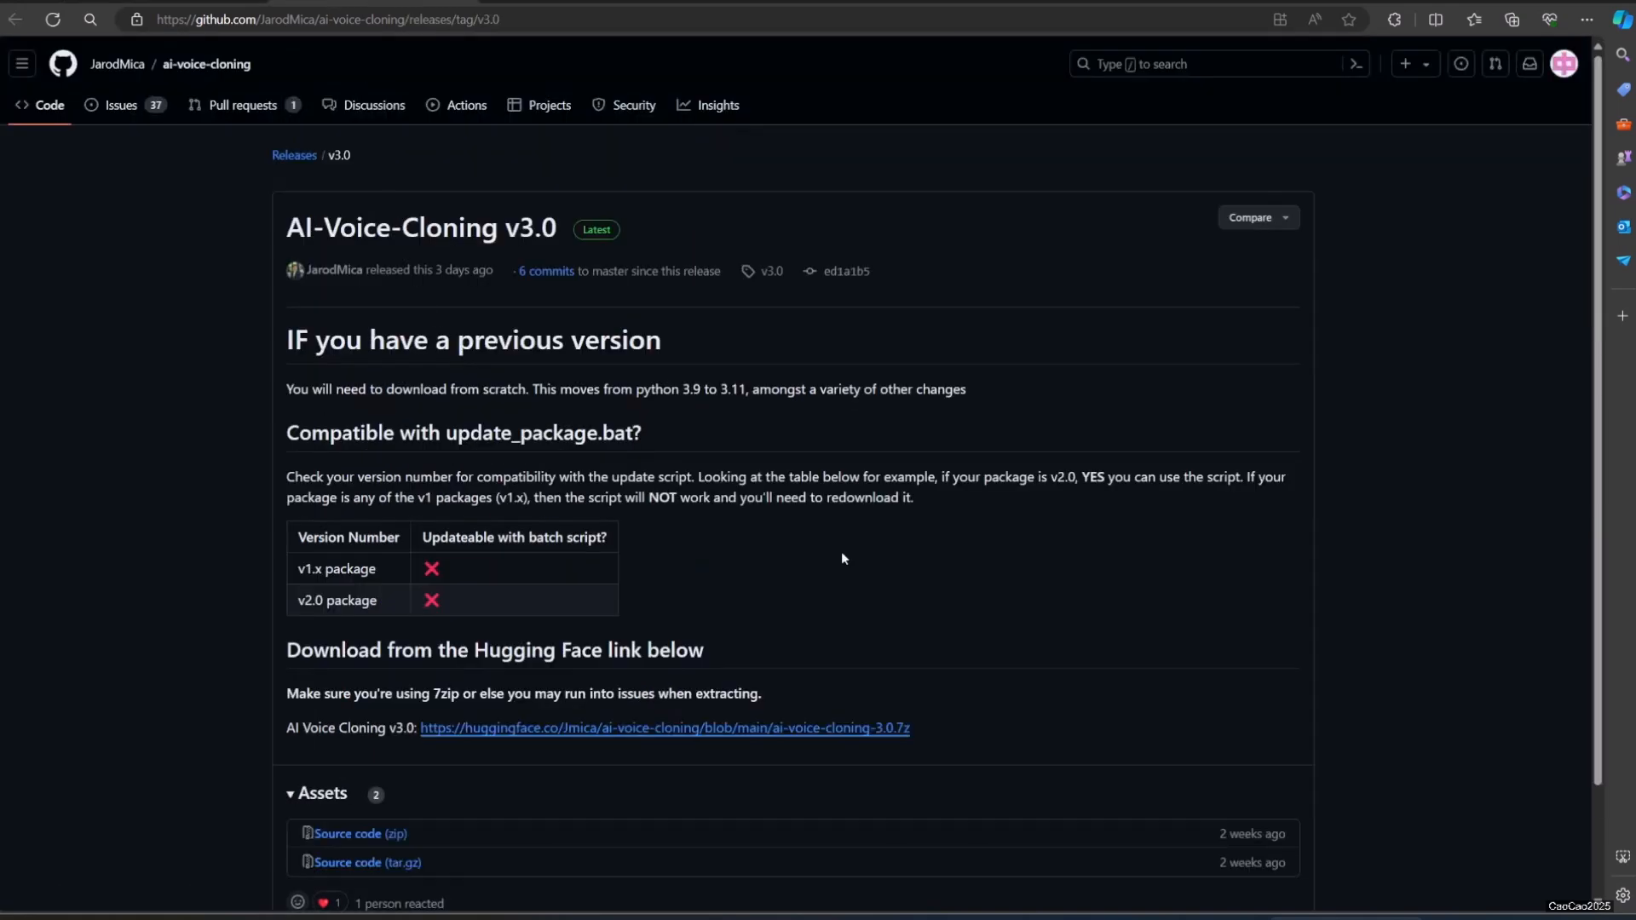
pyautogui.scroll(-2, 841, 550)
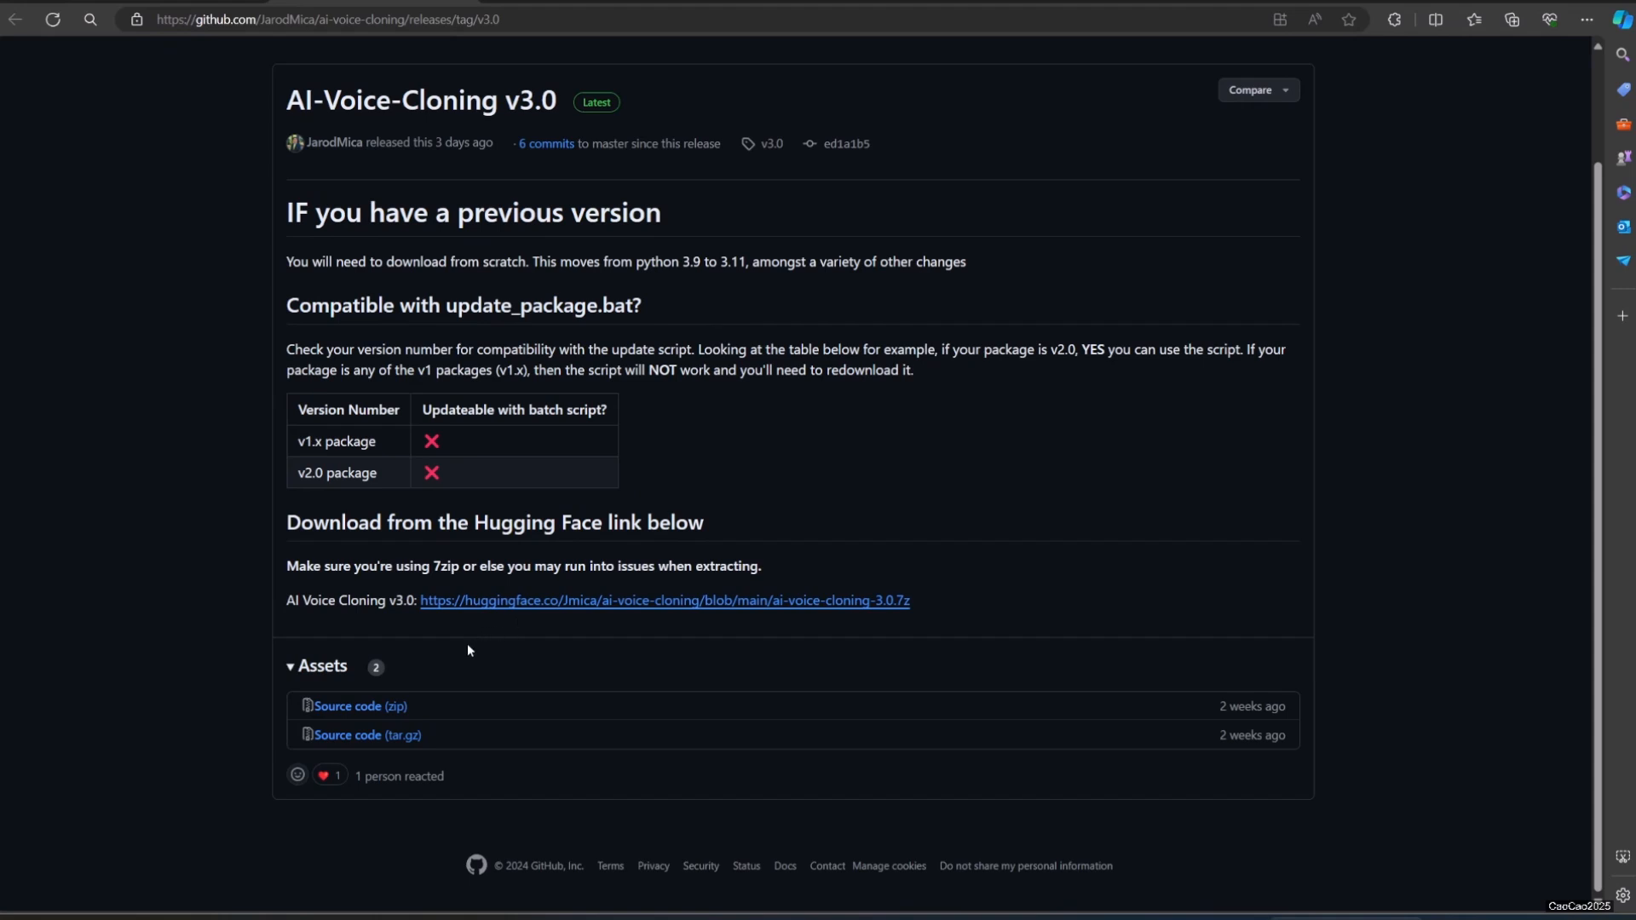
pyautogui.click(501, 601)
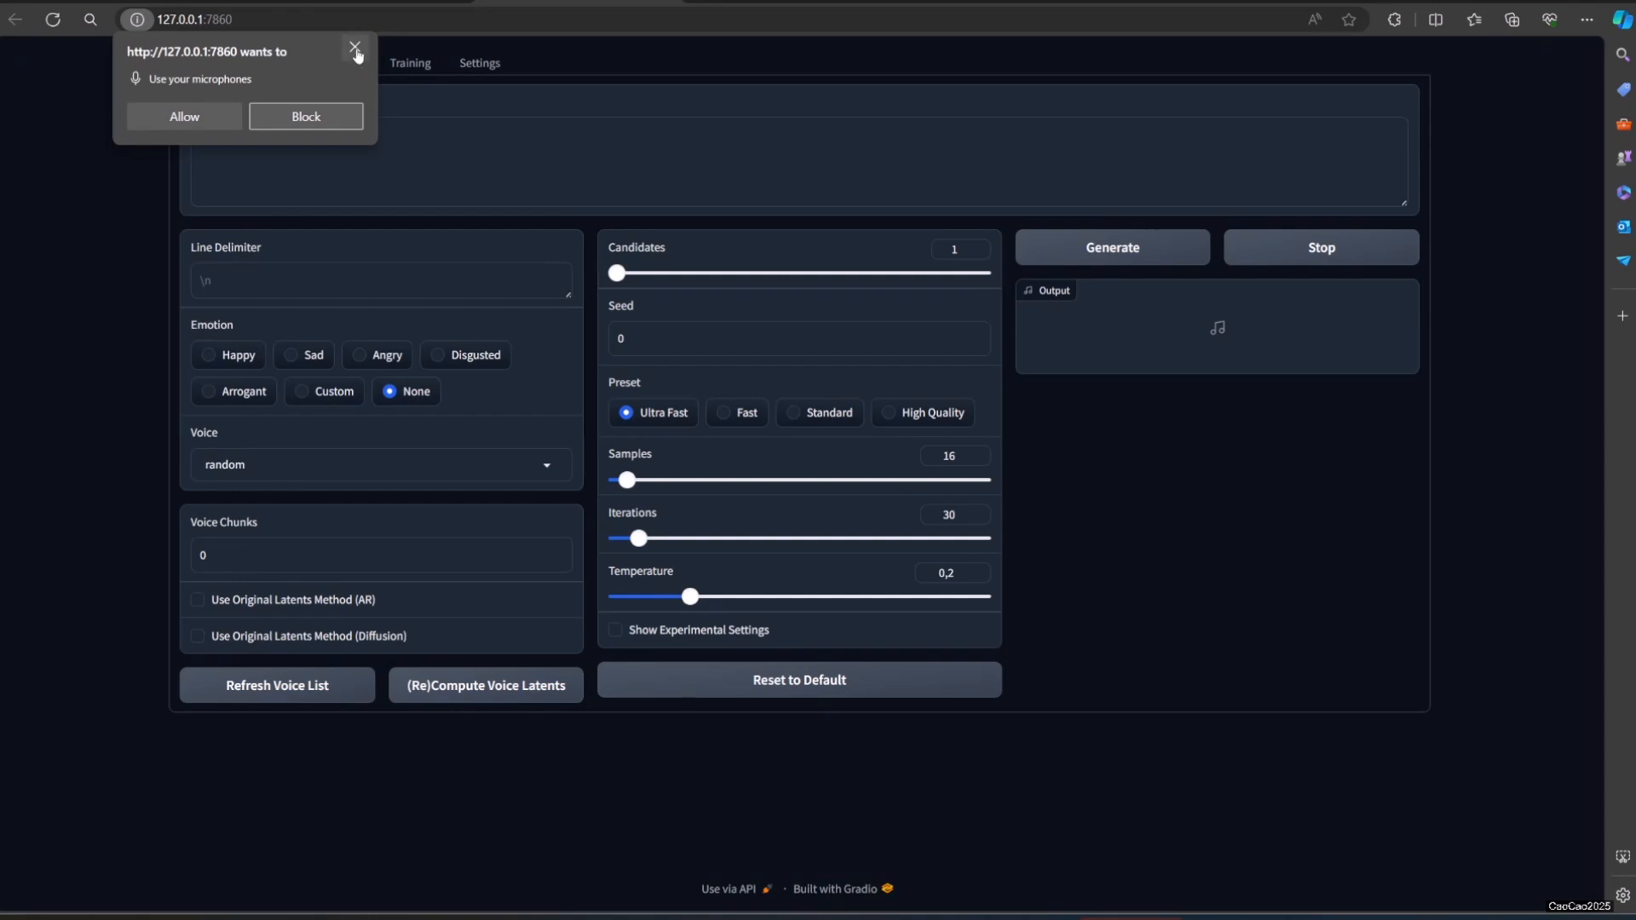
# Step: Dismiss the microphone permission request and inspect the audio files of the ChihayaMifune voice in the ai-voice-cloning-3.0 voices folder
pyautogui.click(354, 51)
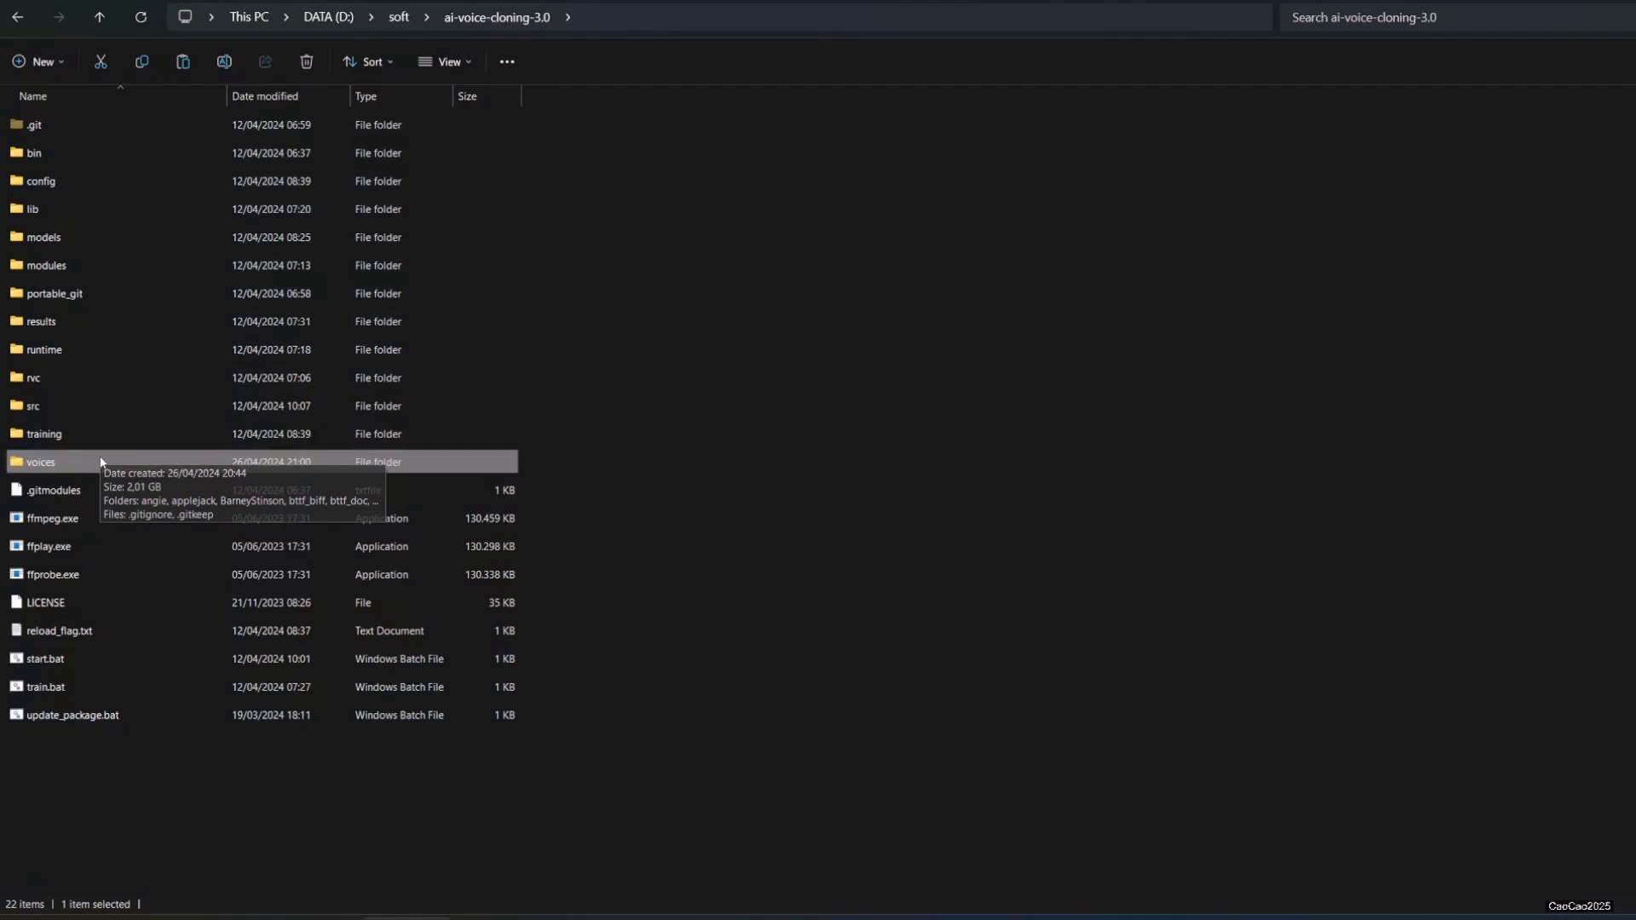
pyautogui.doubleClick(100, 461)
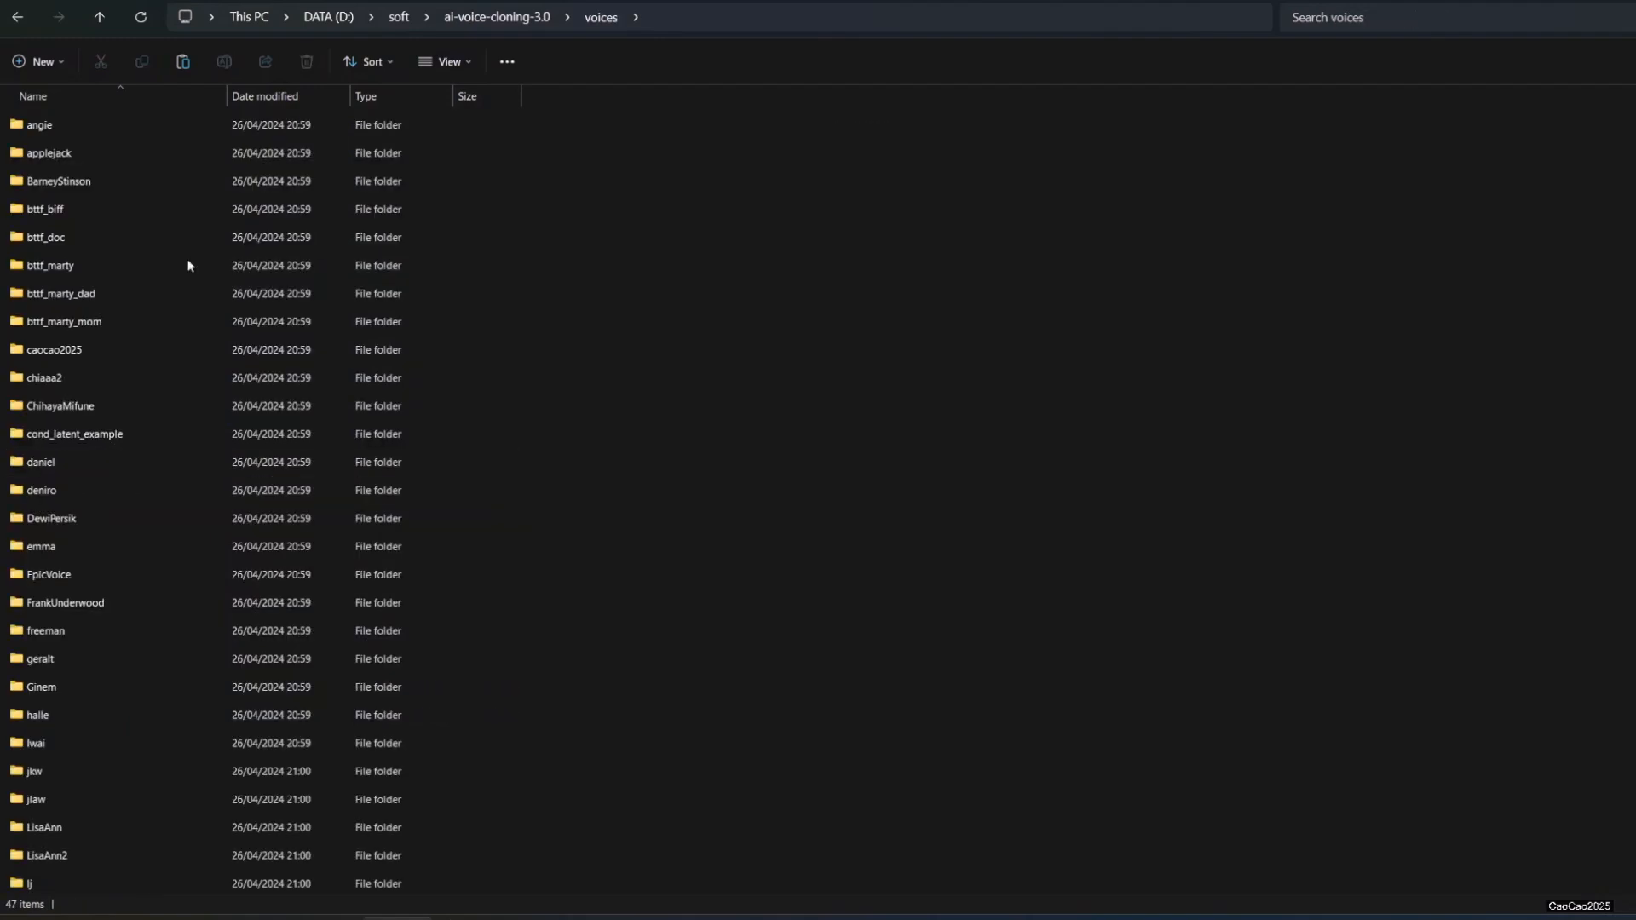
pyautogui.scroll(-4, 126, 479)
pyautogui.scroll(7, 128, 477)
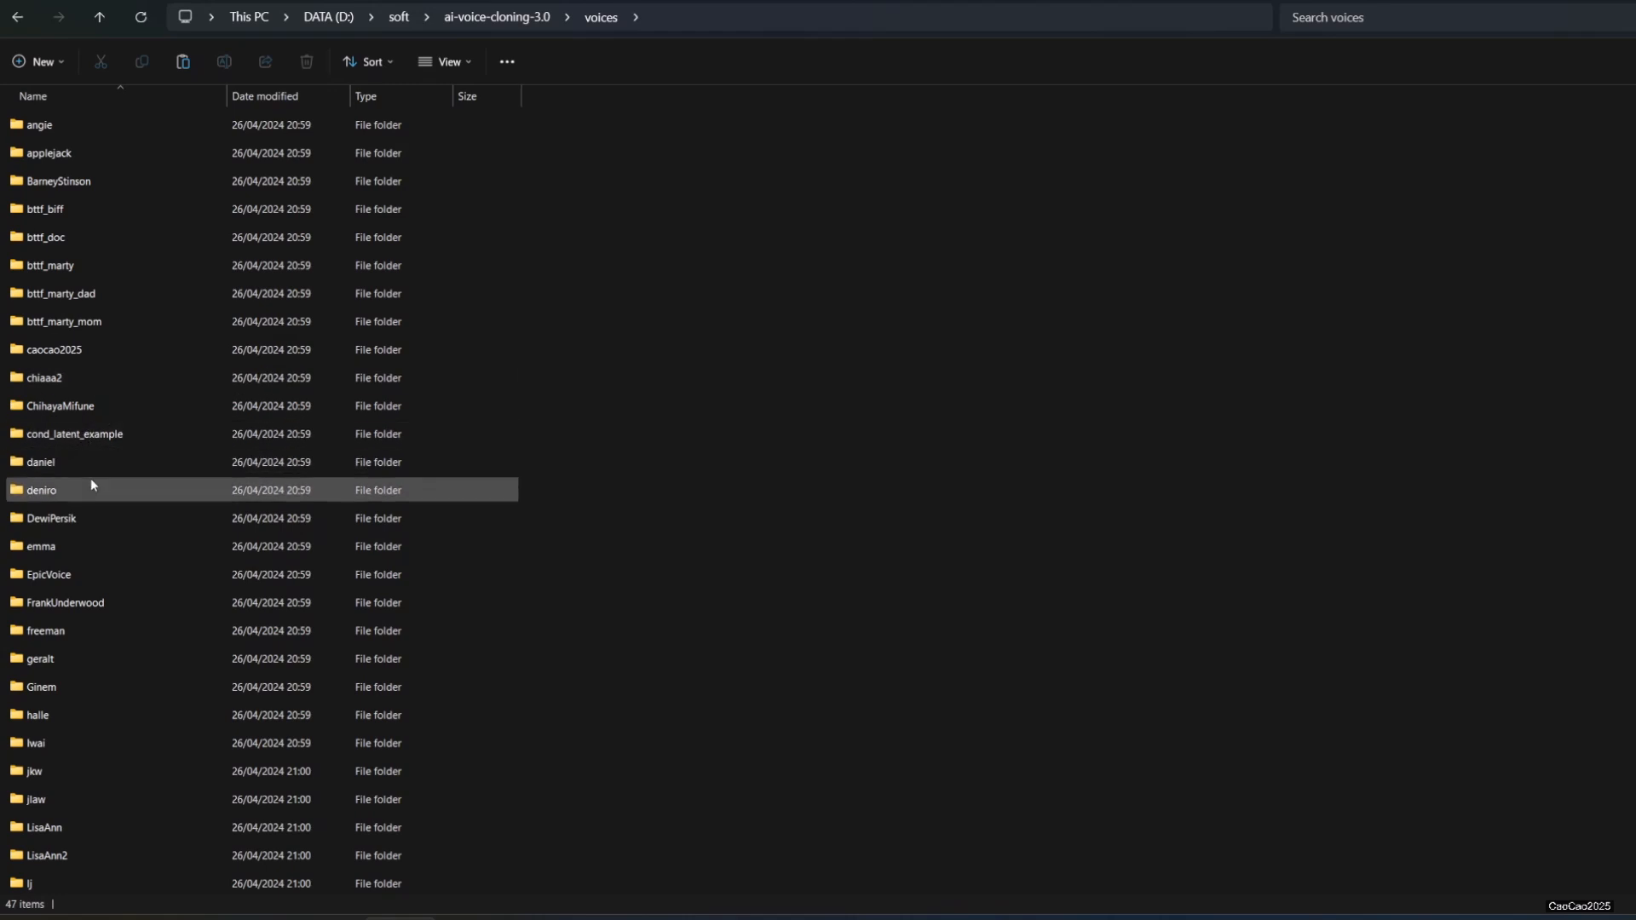
pyautogui.doubleClick(102, 408)
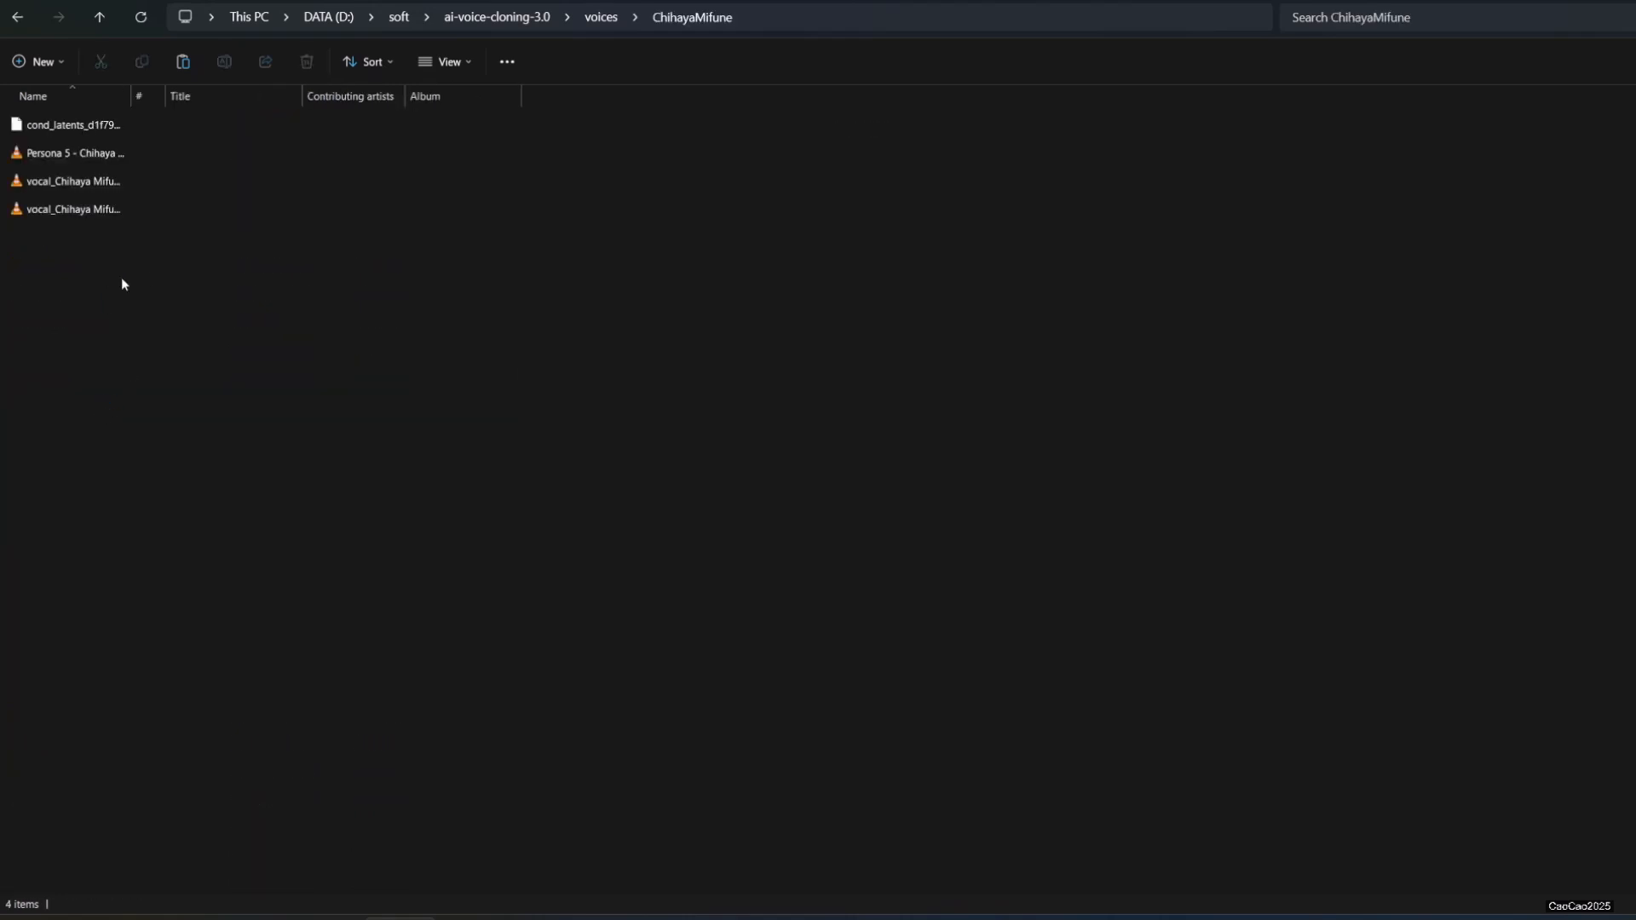
pyautogui.doubleClick(131, 95)
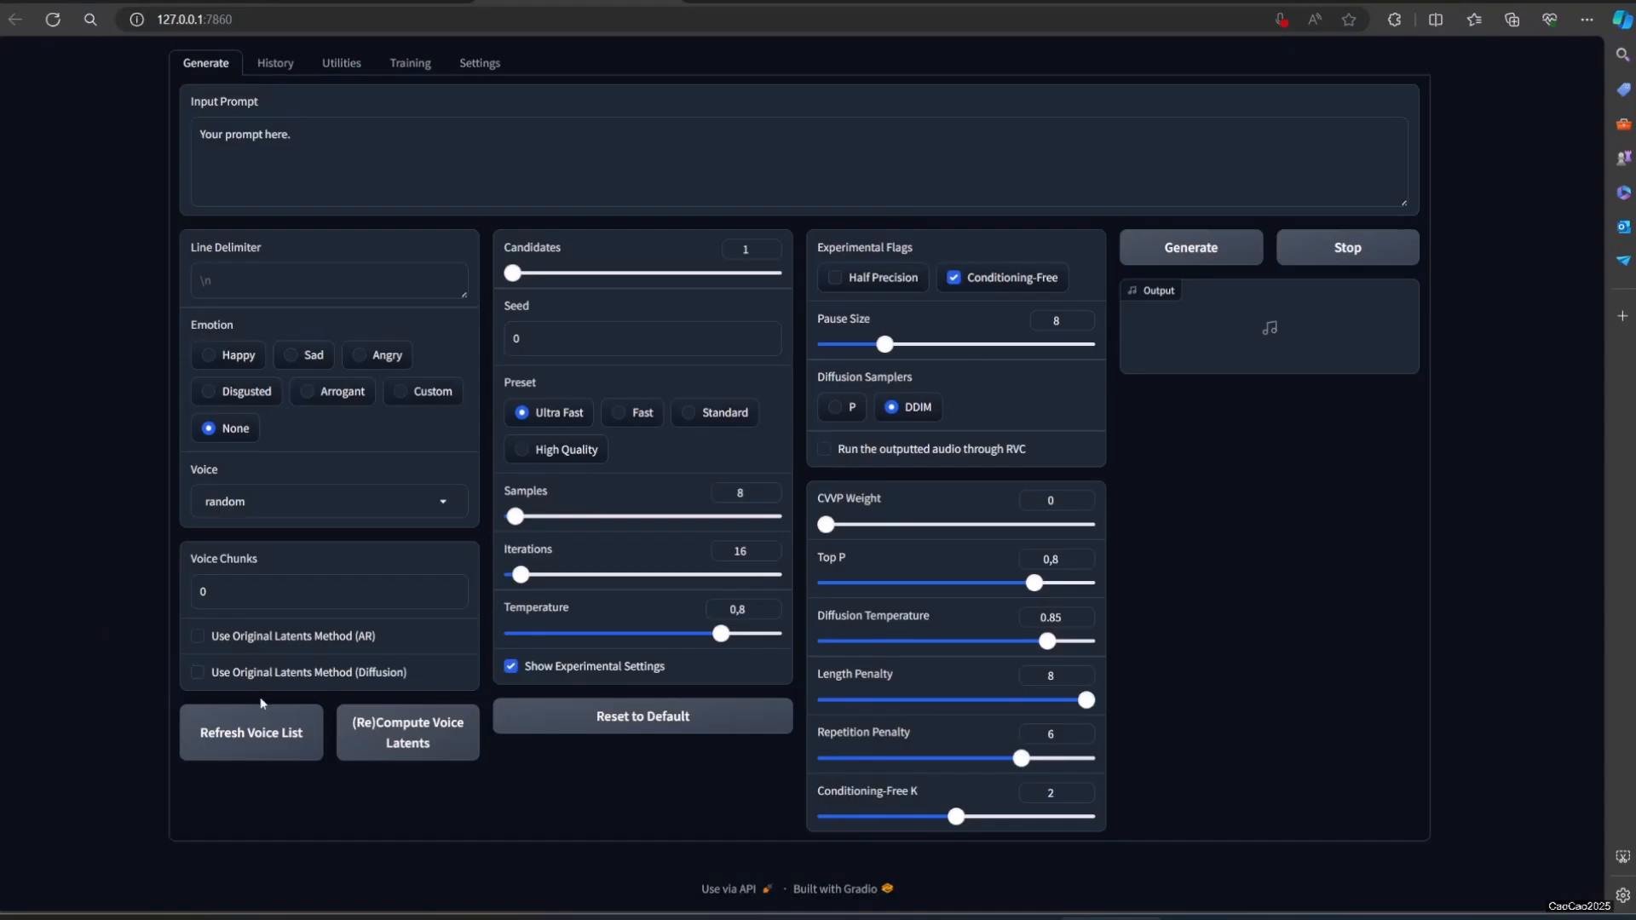
# Step: Refresh the voice list and select ChihayaMifune as the voice
pyautogui.click(268, 740)
pyautogui.click(440, 501)
pyautogui.scroll(7, 316, 196)
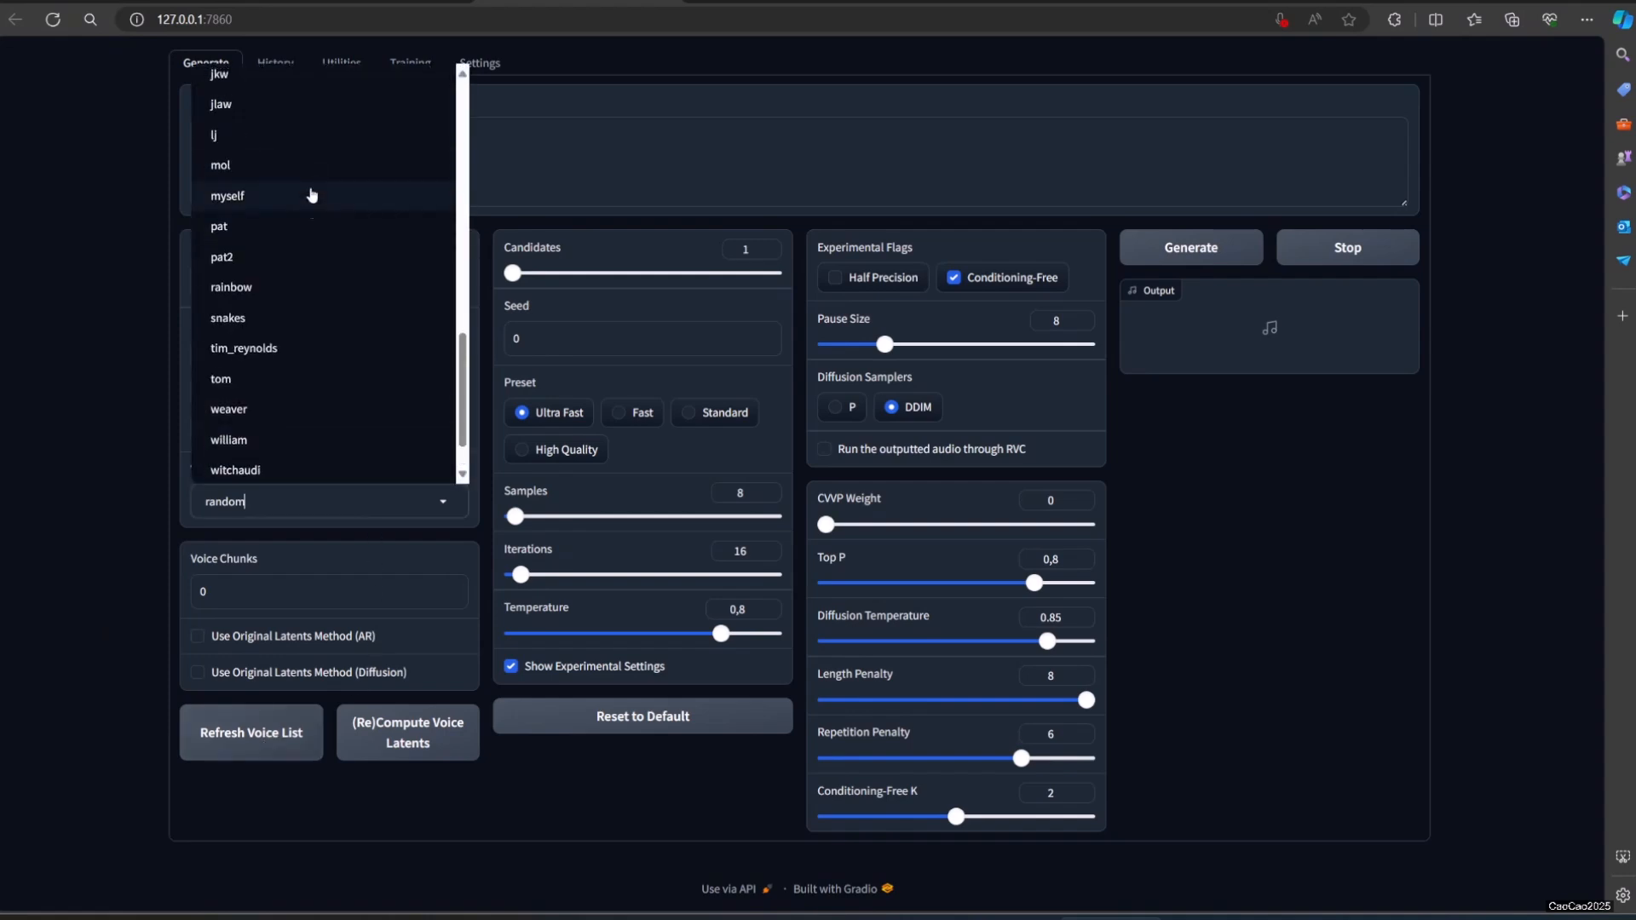
pyautogui.scroll(5, 311, 243)
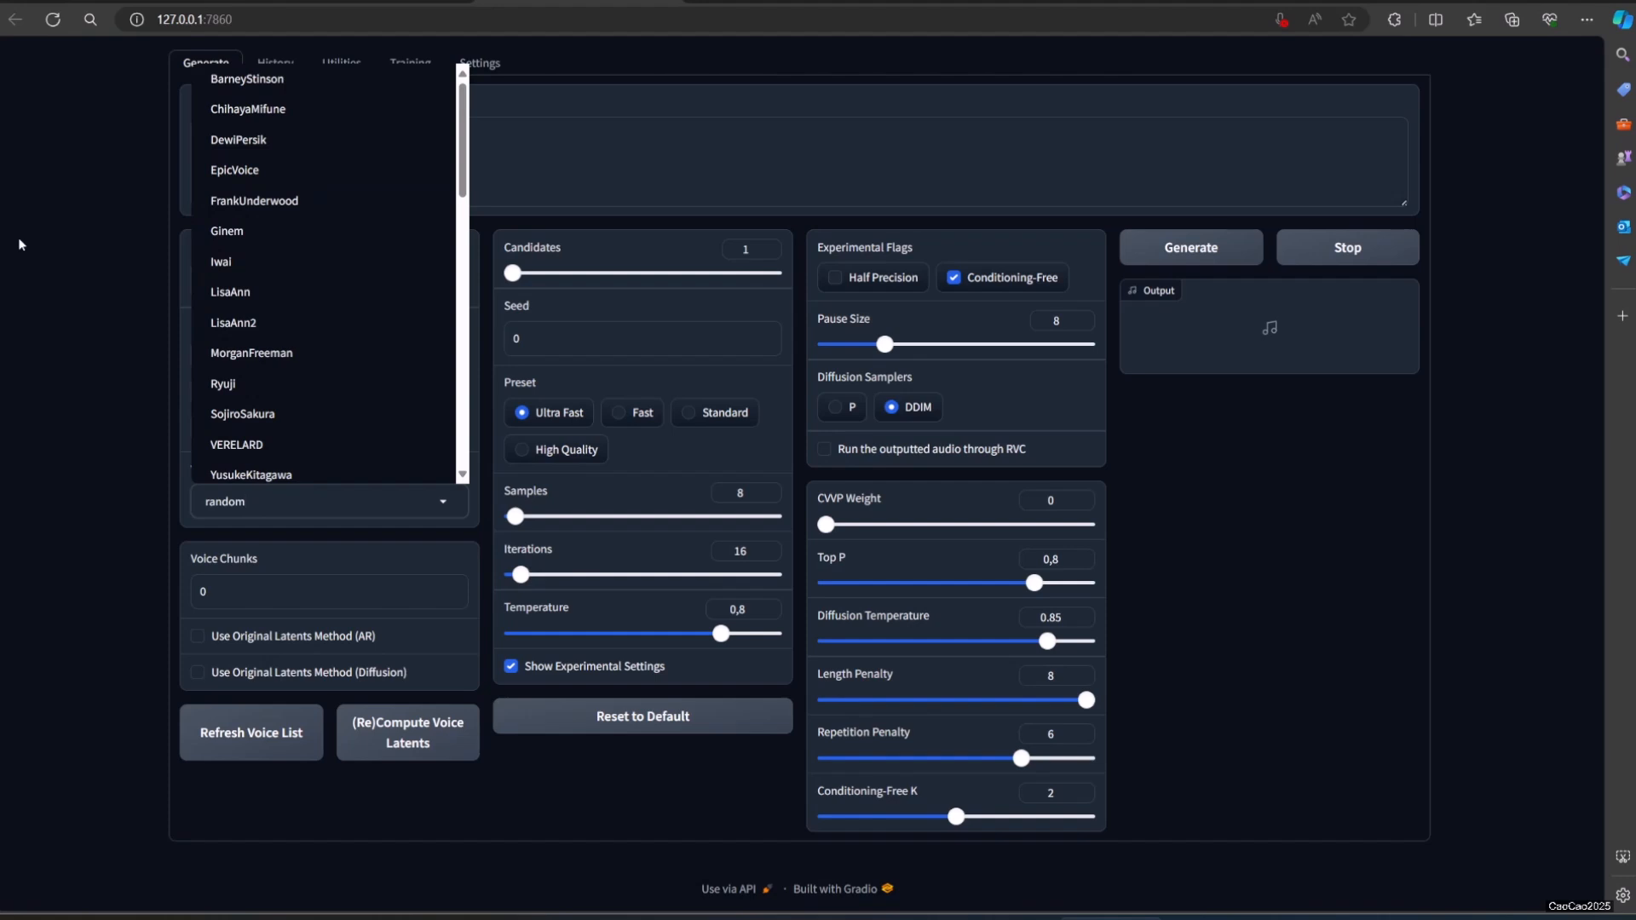
pyautogui.click(61, 269)
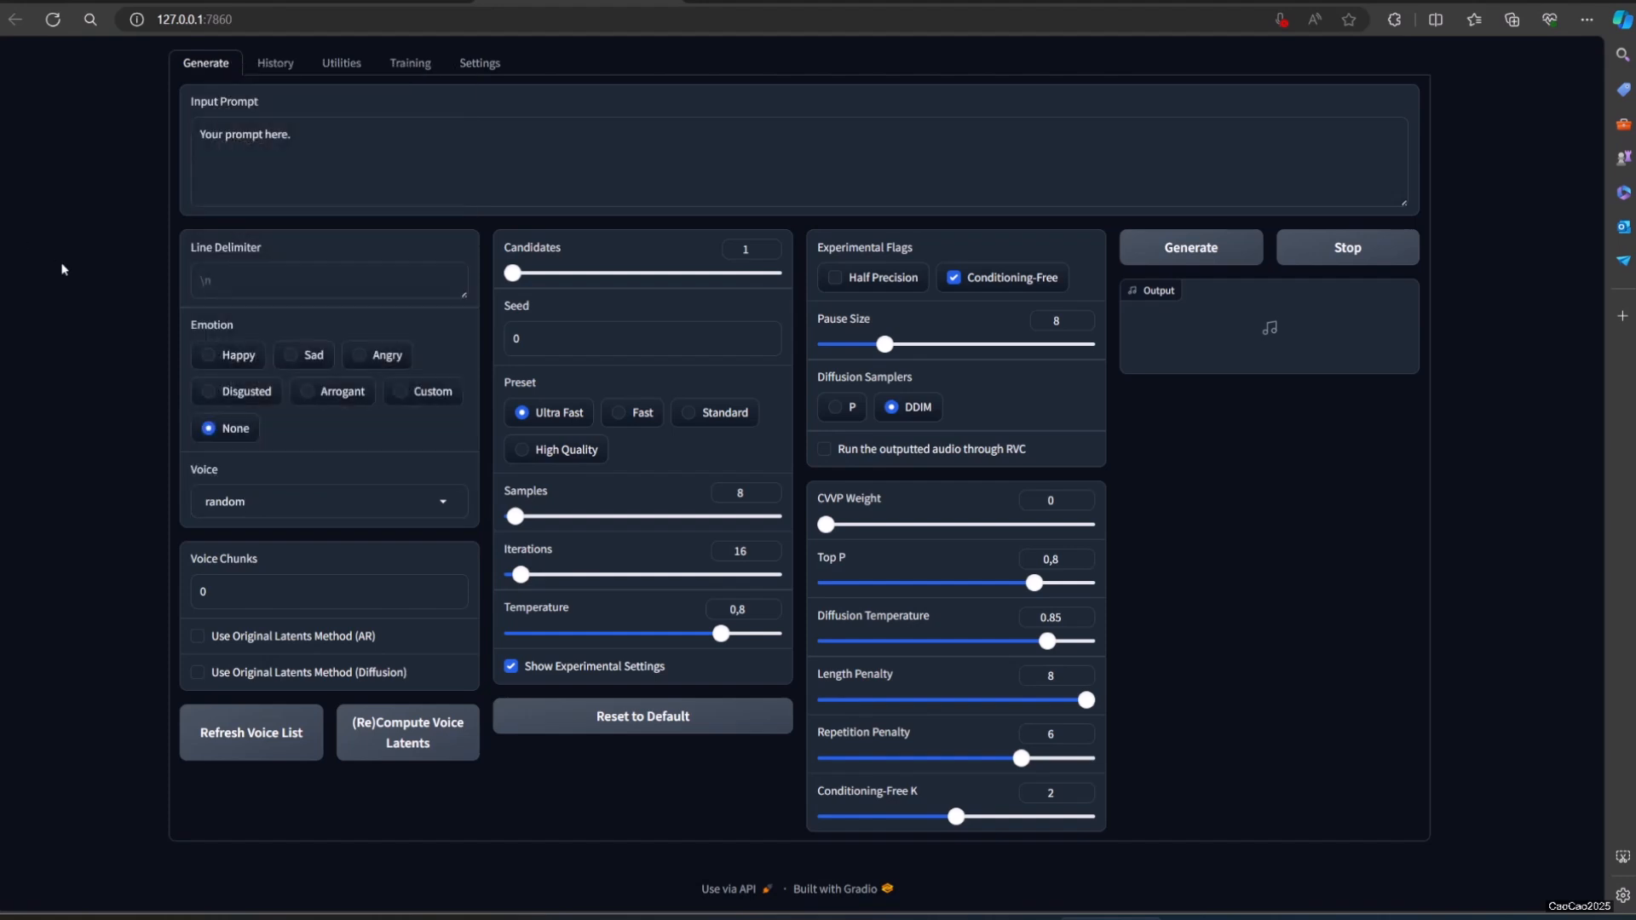
pyautogui.click(293, 501)
pyautogui.click(295, 433)
# Step: Replace the prompt with the lines "this is using my setting, just testing only" and "so how this soind", and generate and play the speech
pyautogui.moveTo(422, 132); pyautogui.dragTo(135, 128)
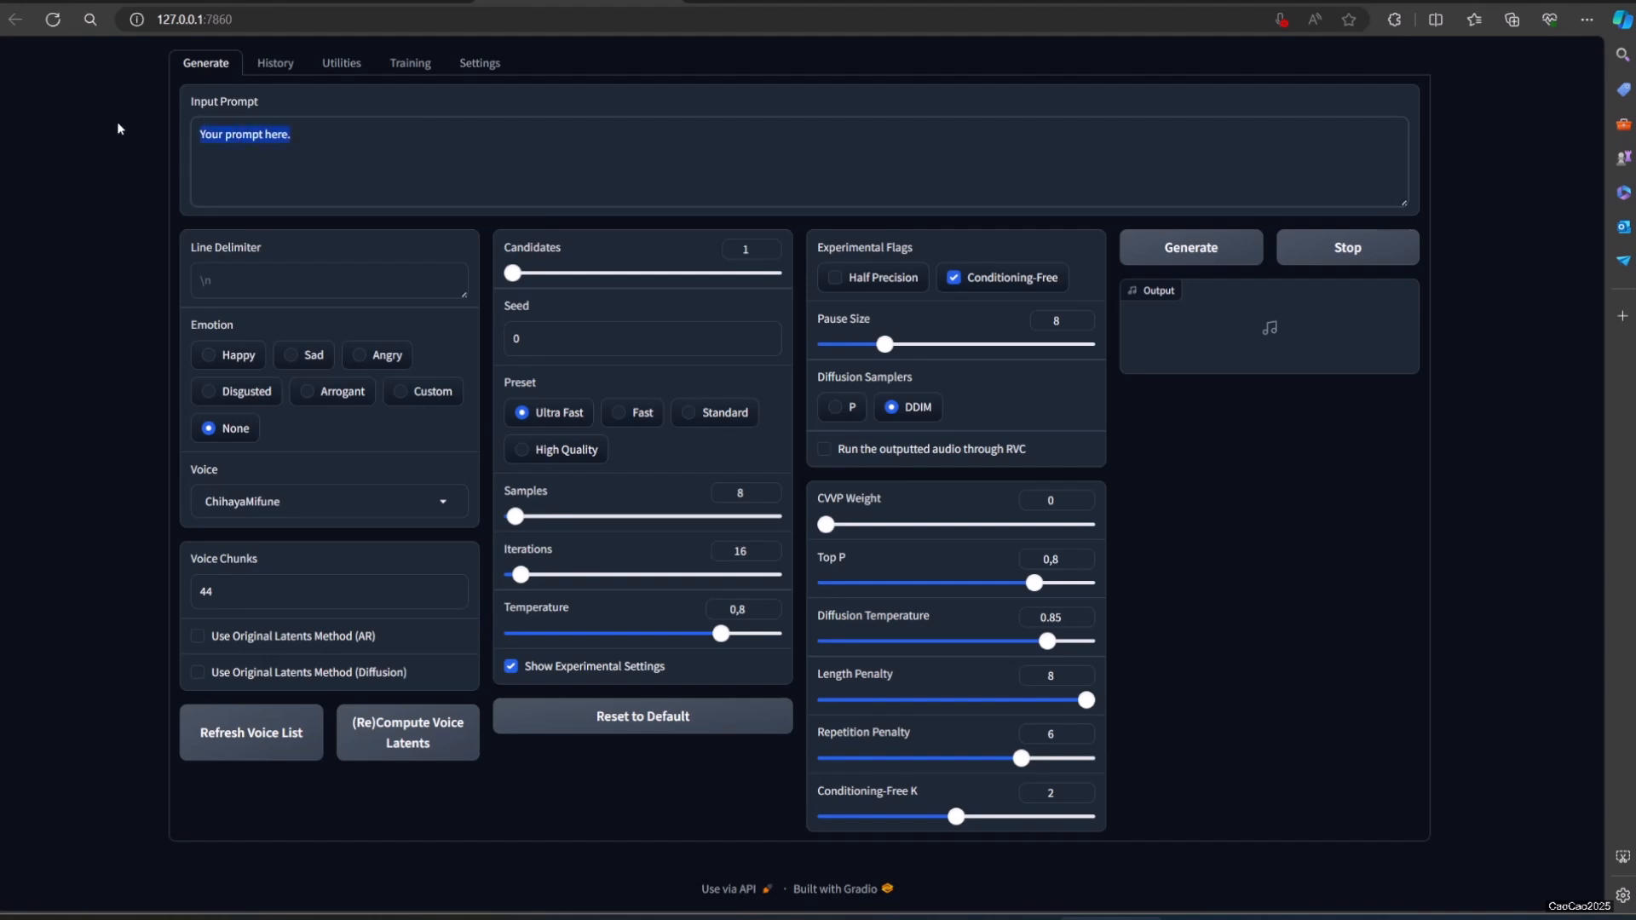
pyautogui.write('this is using')
pyautogui.write('my setting, just testing only')
pyautogui.press('Return')
pyautogui.write('so how this soind')
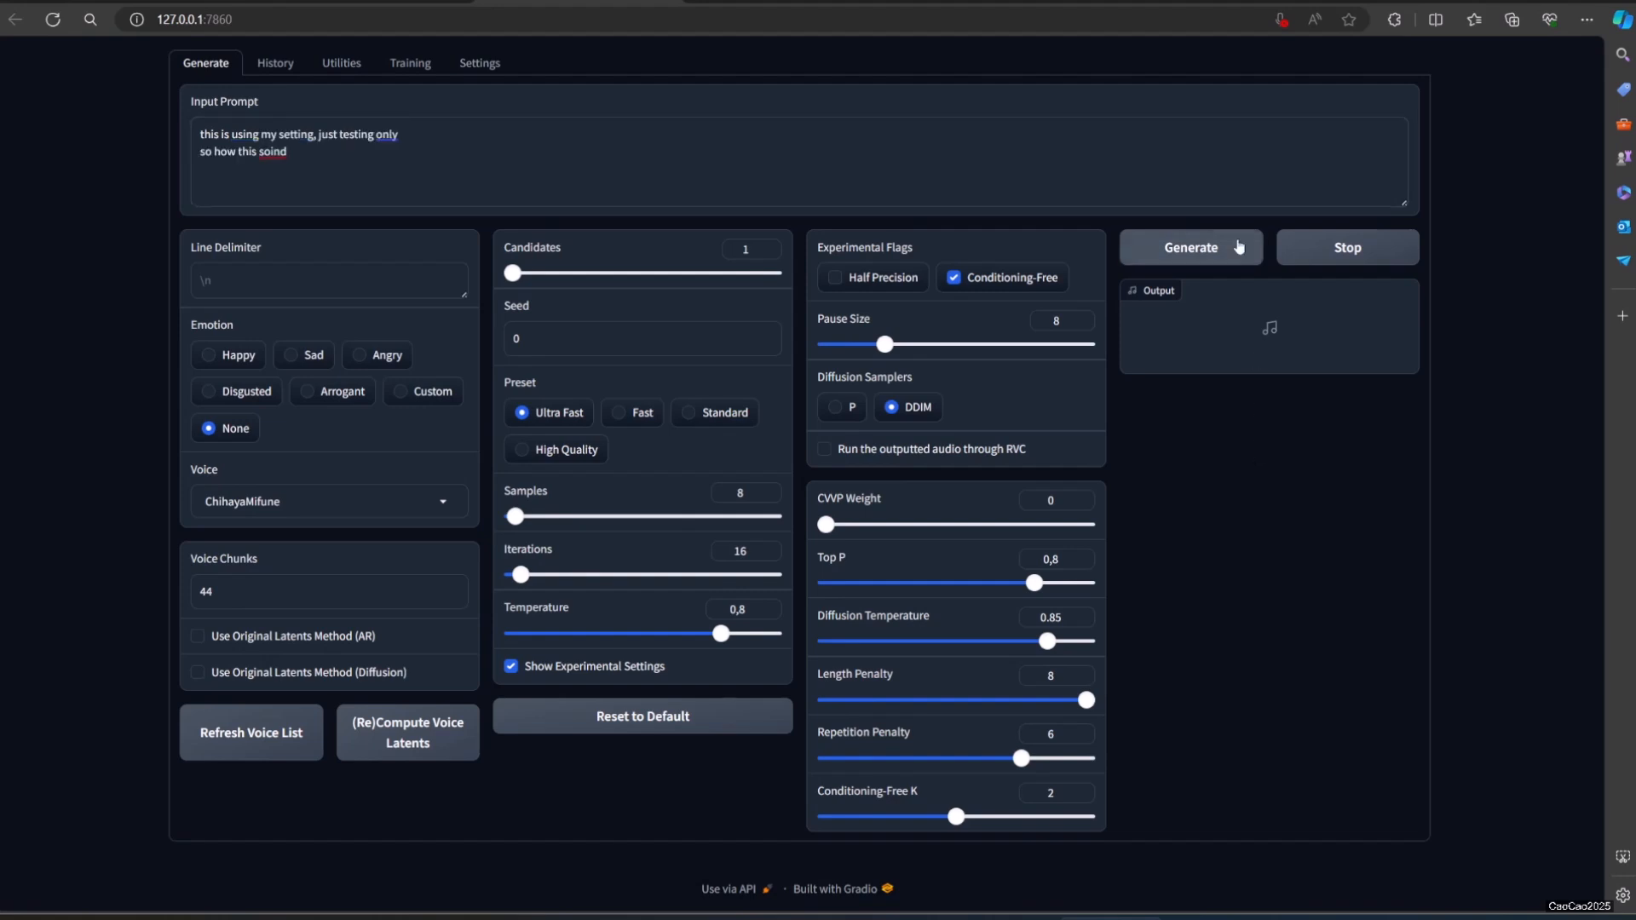
pyautogui.click(1191, 247)
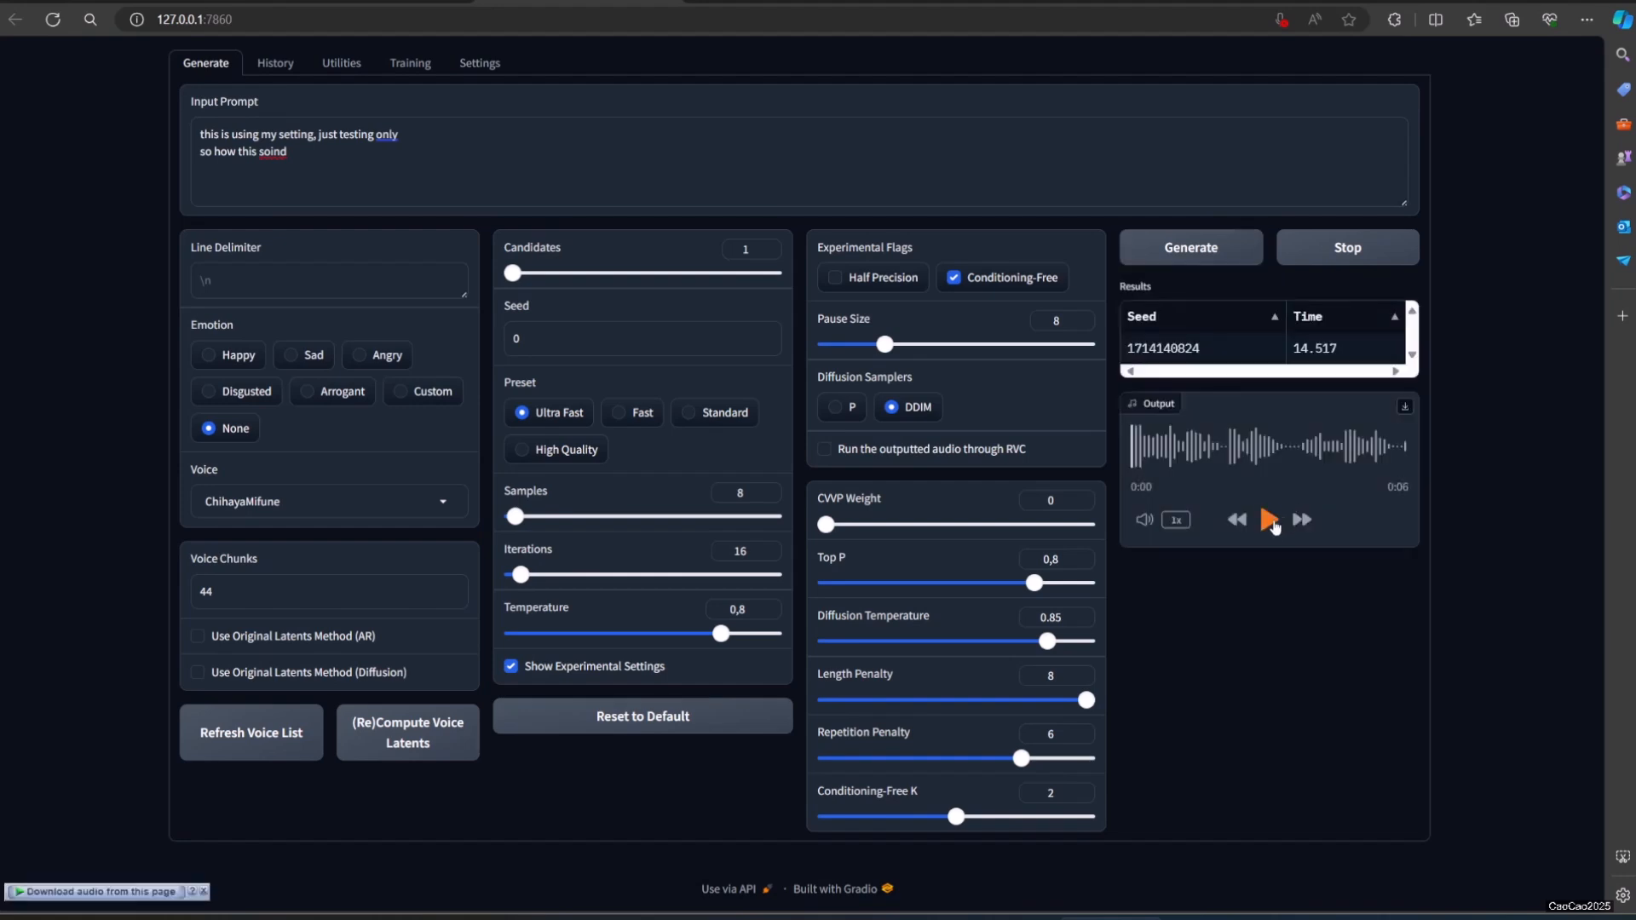
pyautogui.click(1270, 522)
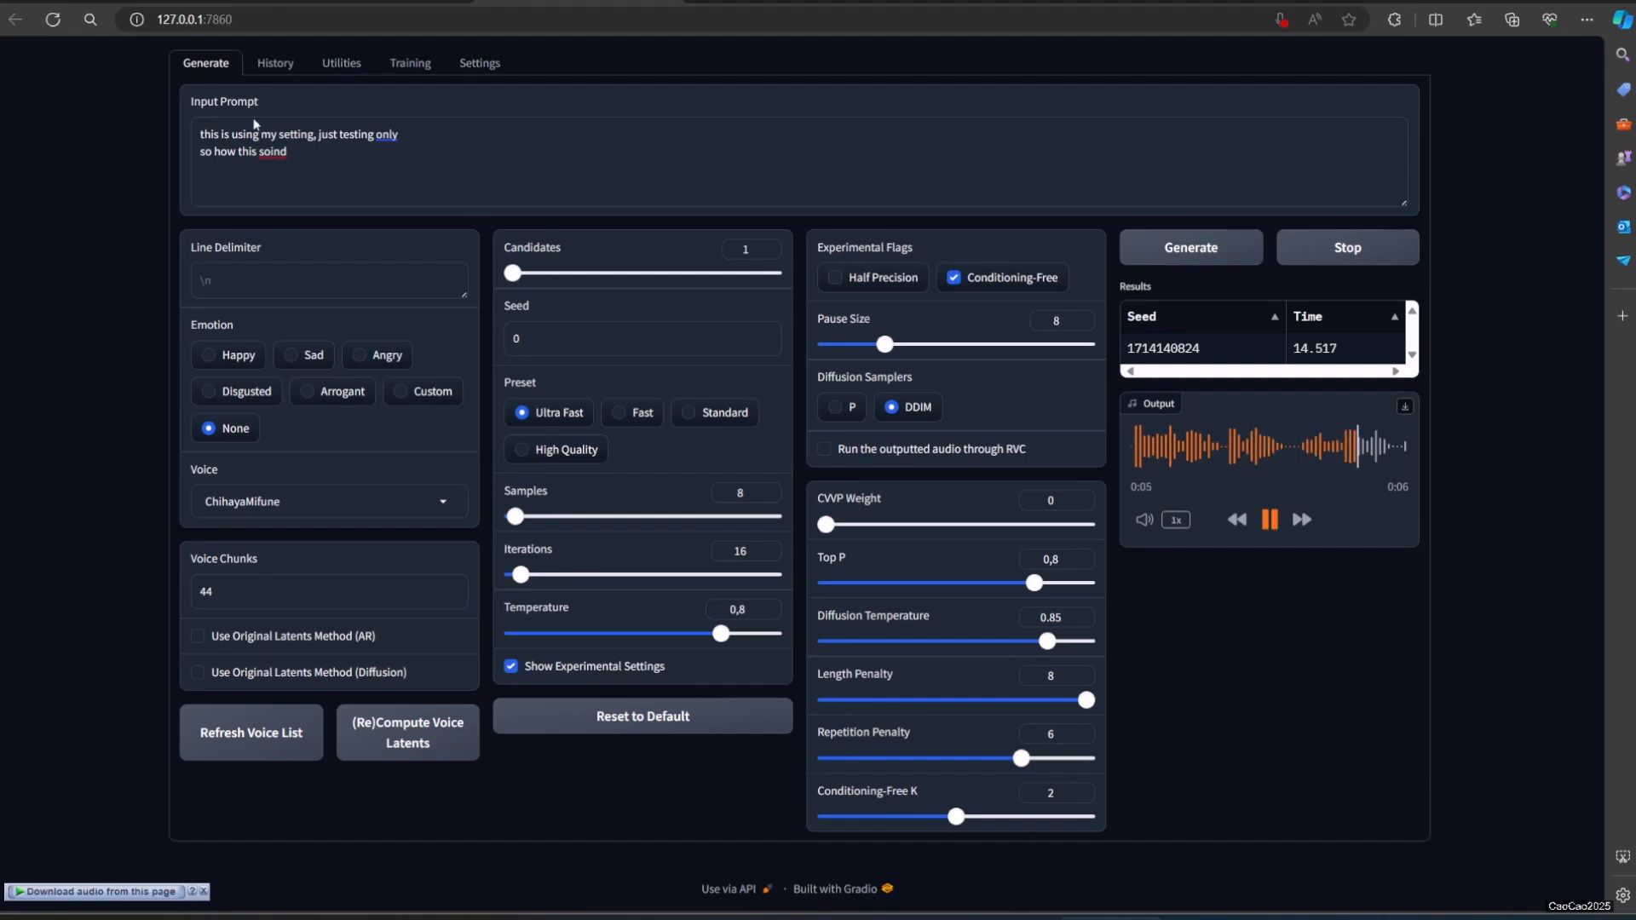
# Step: Correct the last word of the prompt to "sound?" and generate and play the speech twice
pyautogui.doubleClick(272, 151)
pyautogui.write('osund?')
pyautogui.hotkey('ctrl', 'shift', 'Left')
pyautogui.write('sound?')
pyautogui.click(1239, 252)
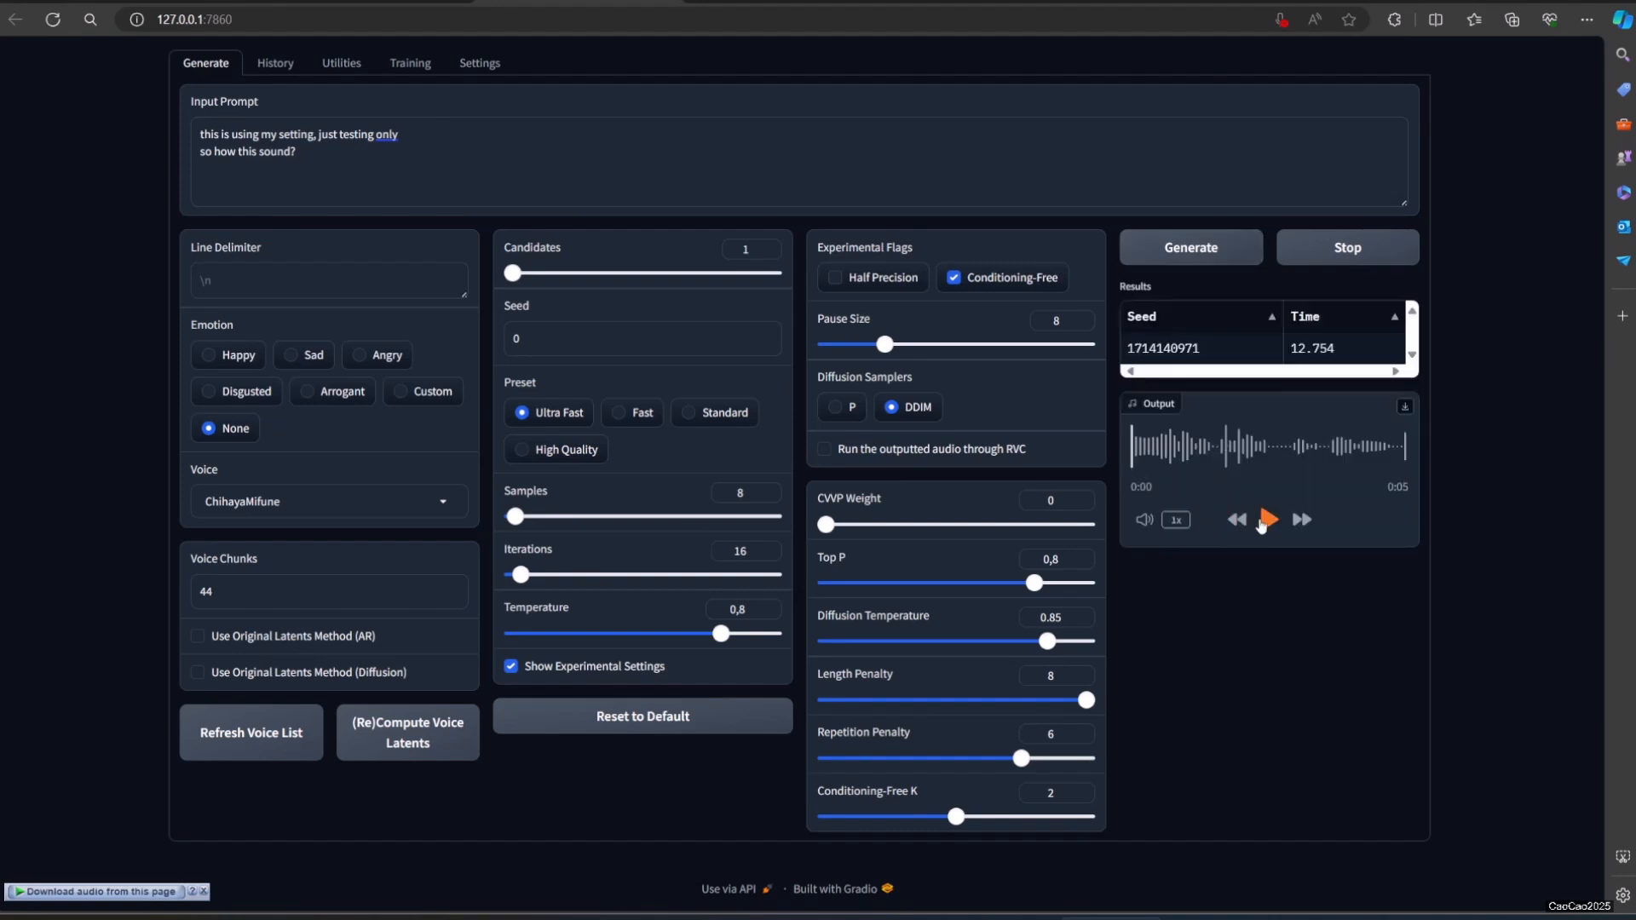
pyautogui.click(1265, 521)
pyautogui.click(1204, 247)
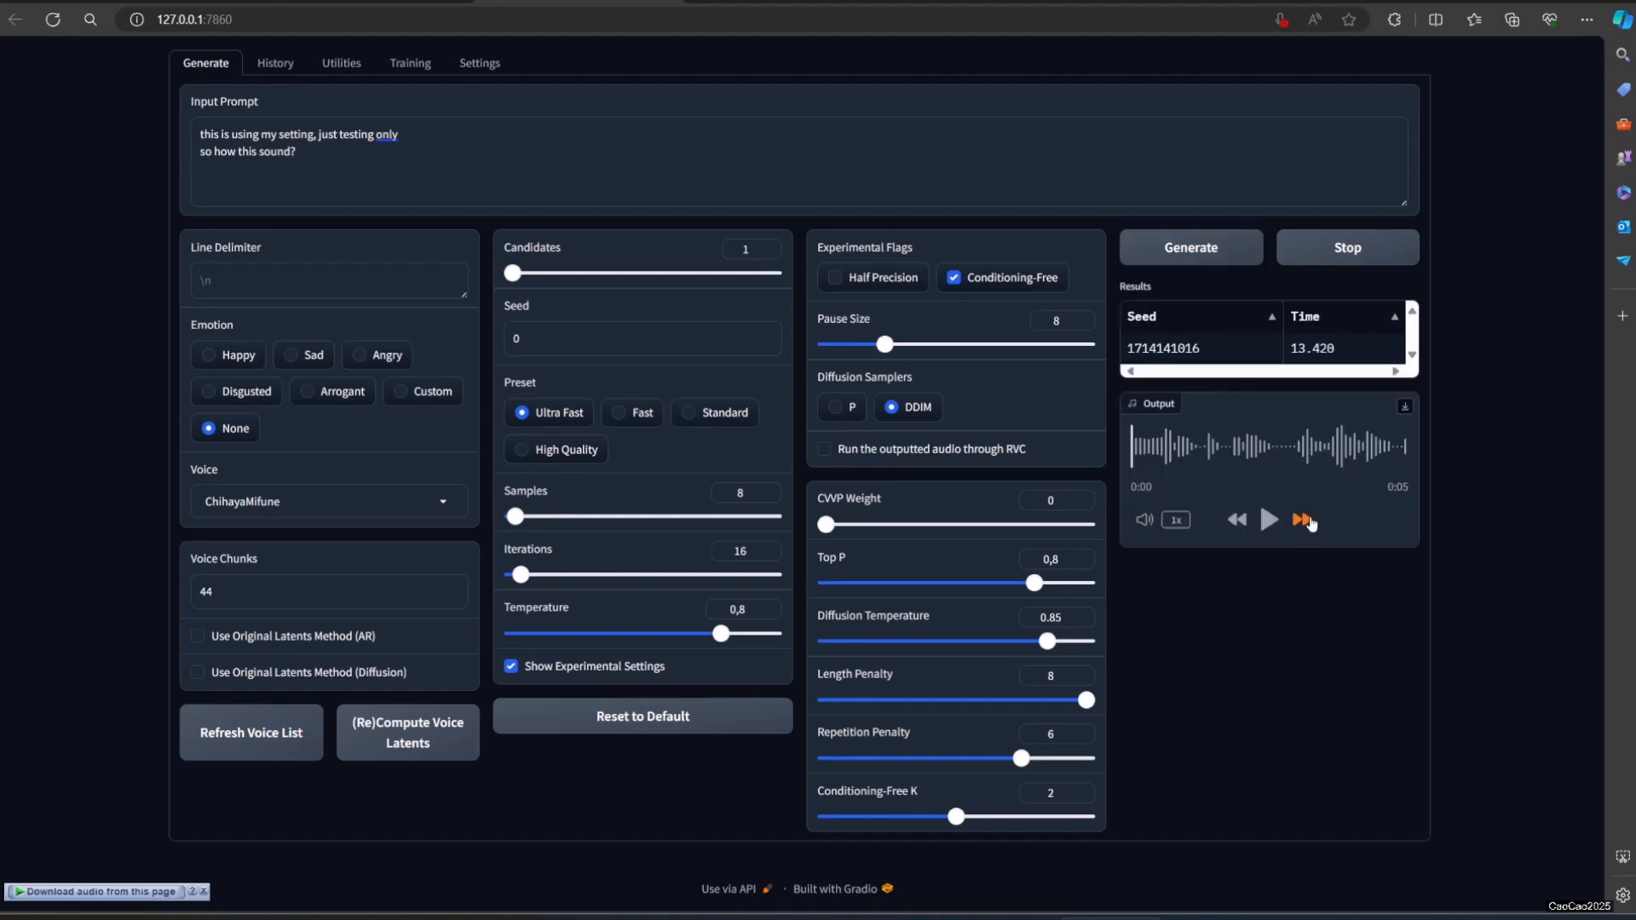
pyautogui.click(1270, 523)
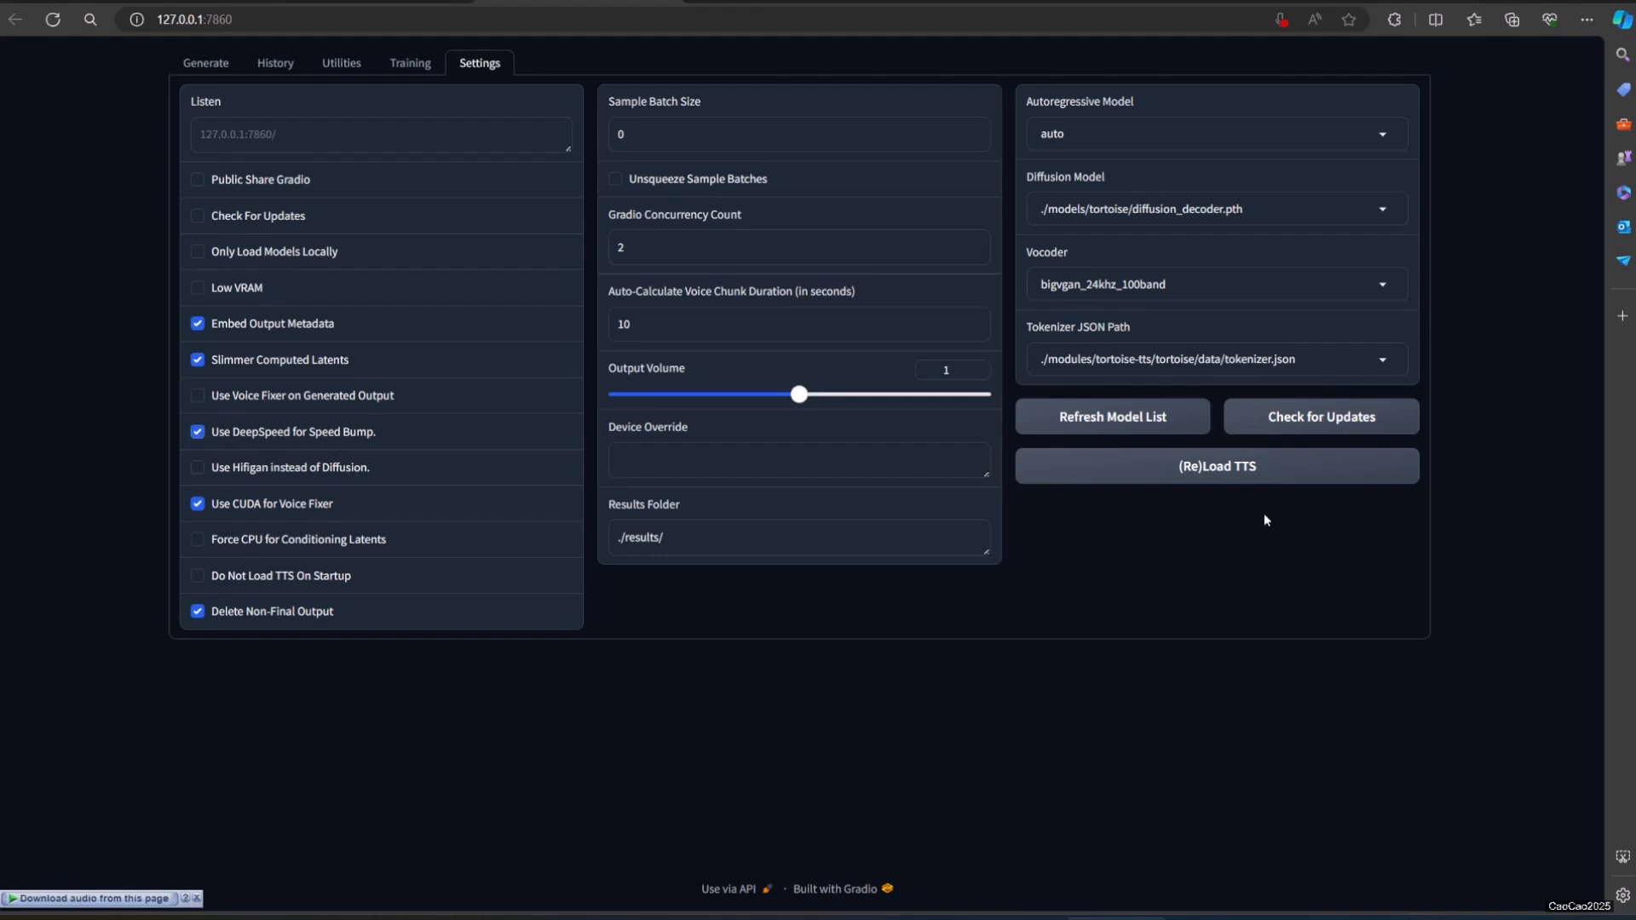
# Step: Try to reload the TTS from the settings and end the paused console session
pyautogui.click(1245, 481)
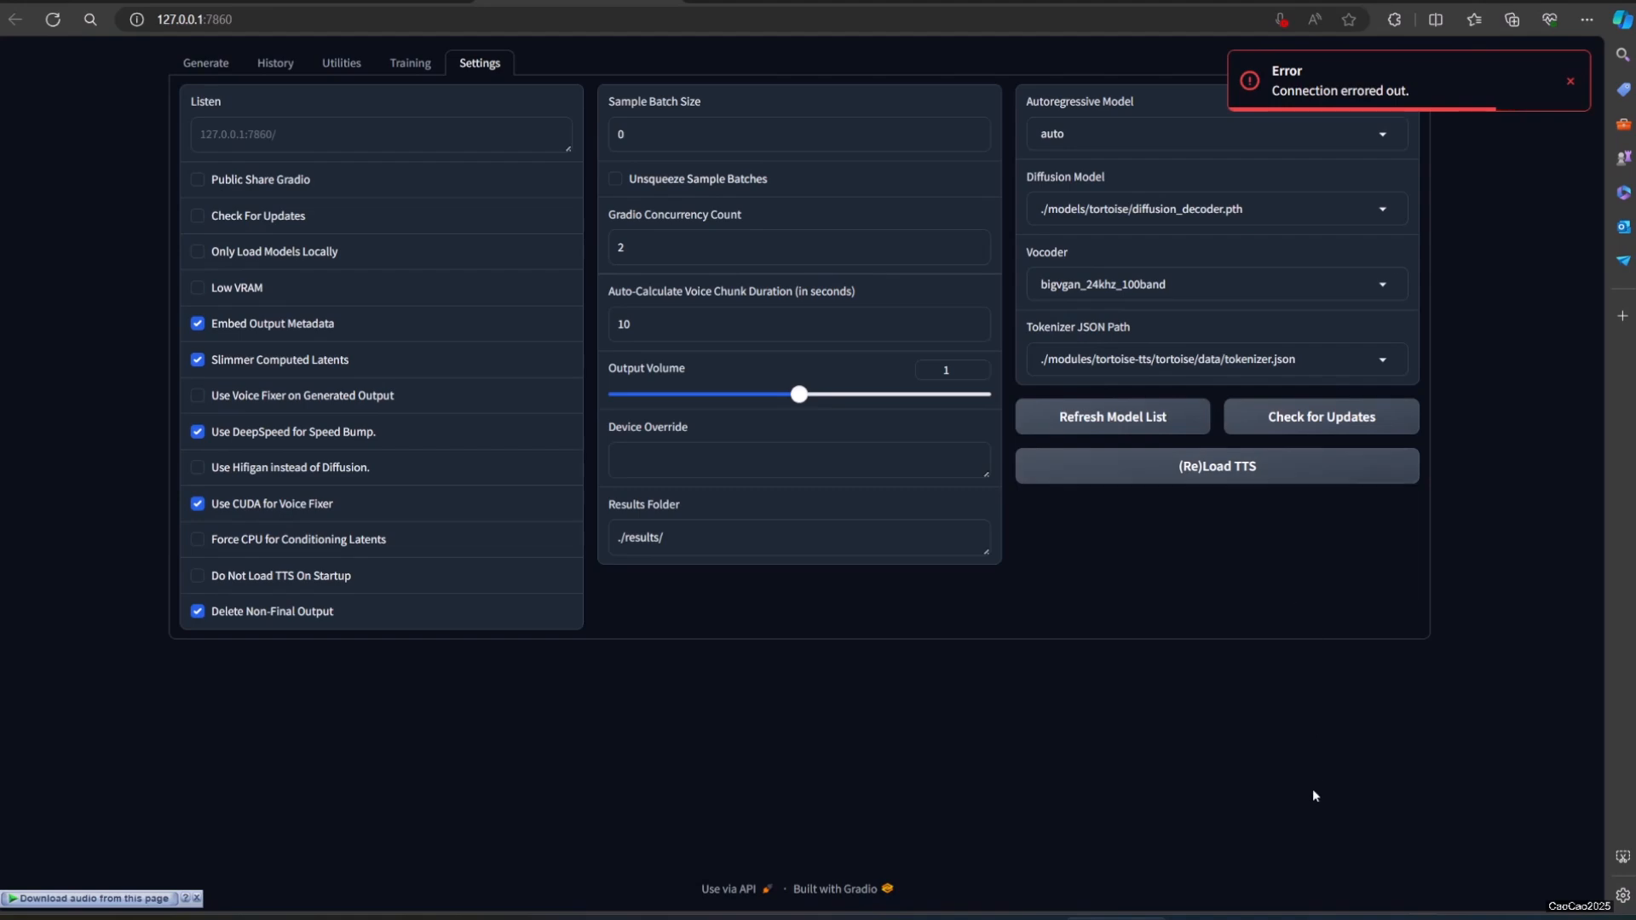
pyautogui.click(1302, 918)
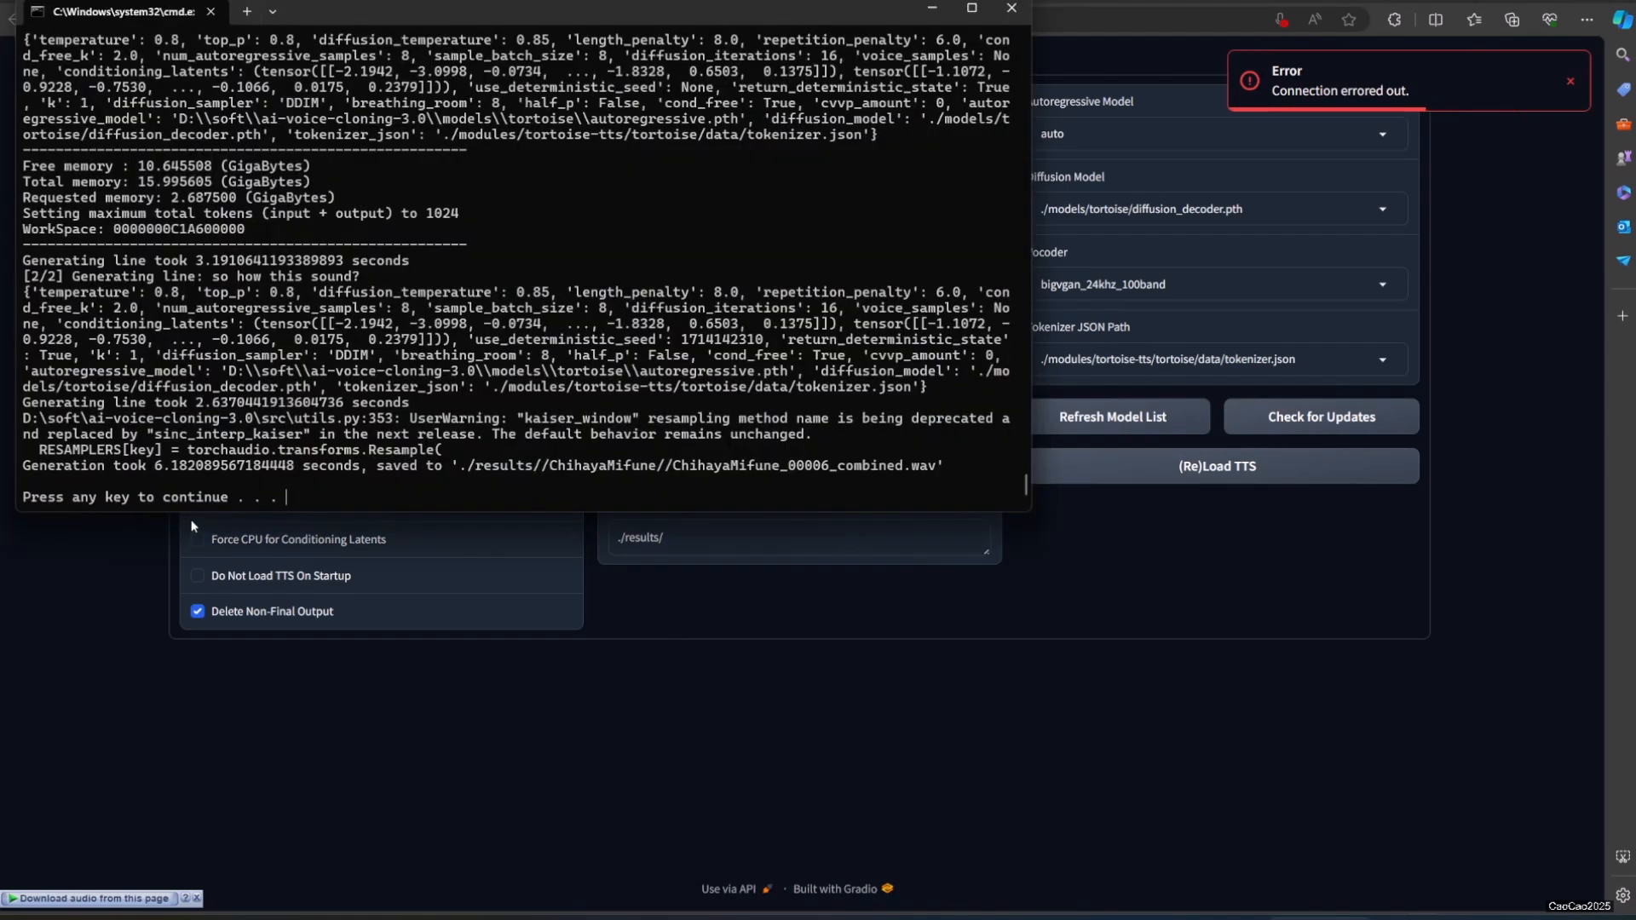
pyautogui.press('Return')
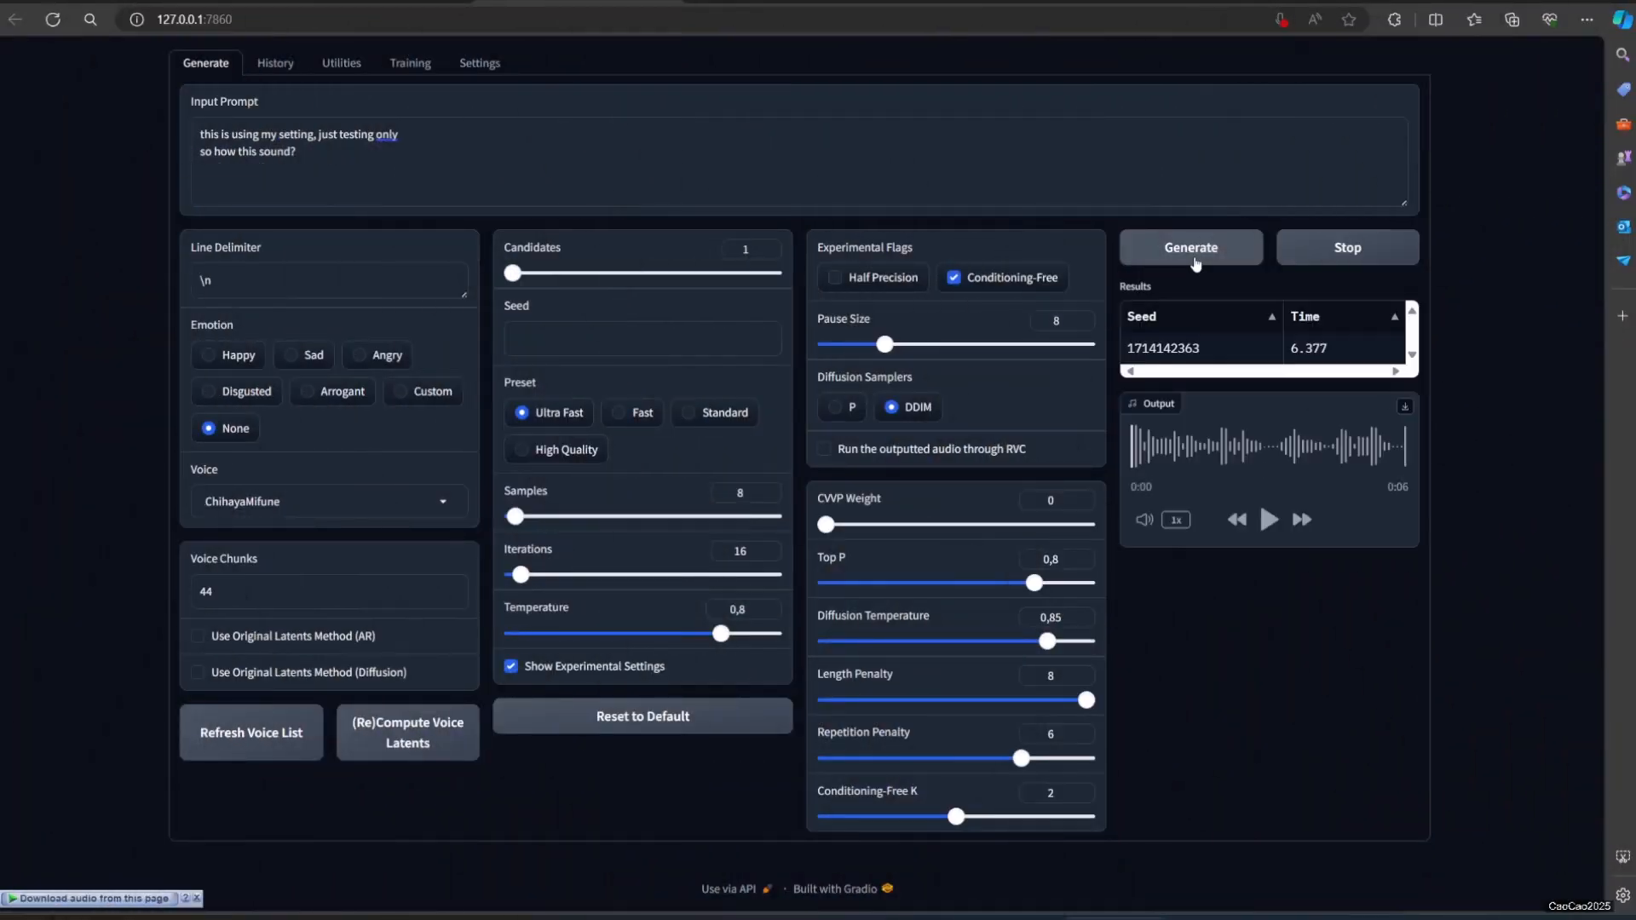
# Step: Play the generated speech, and generate and play another version with the same settings
pyautogui.click(1269, 520)
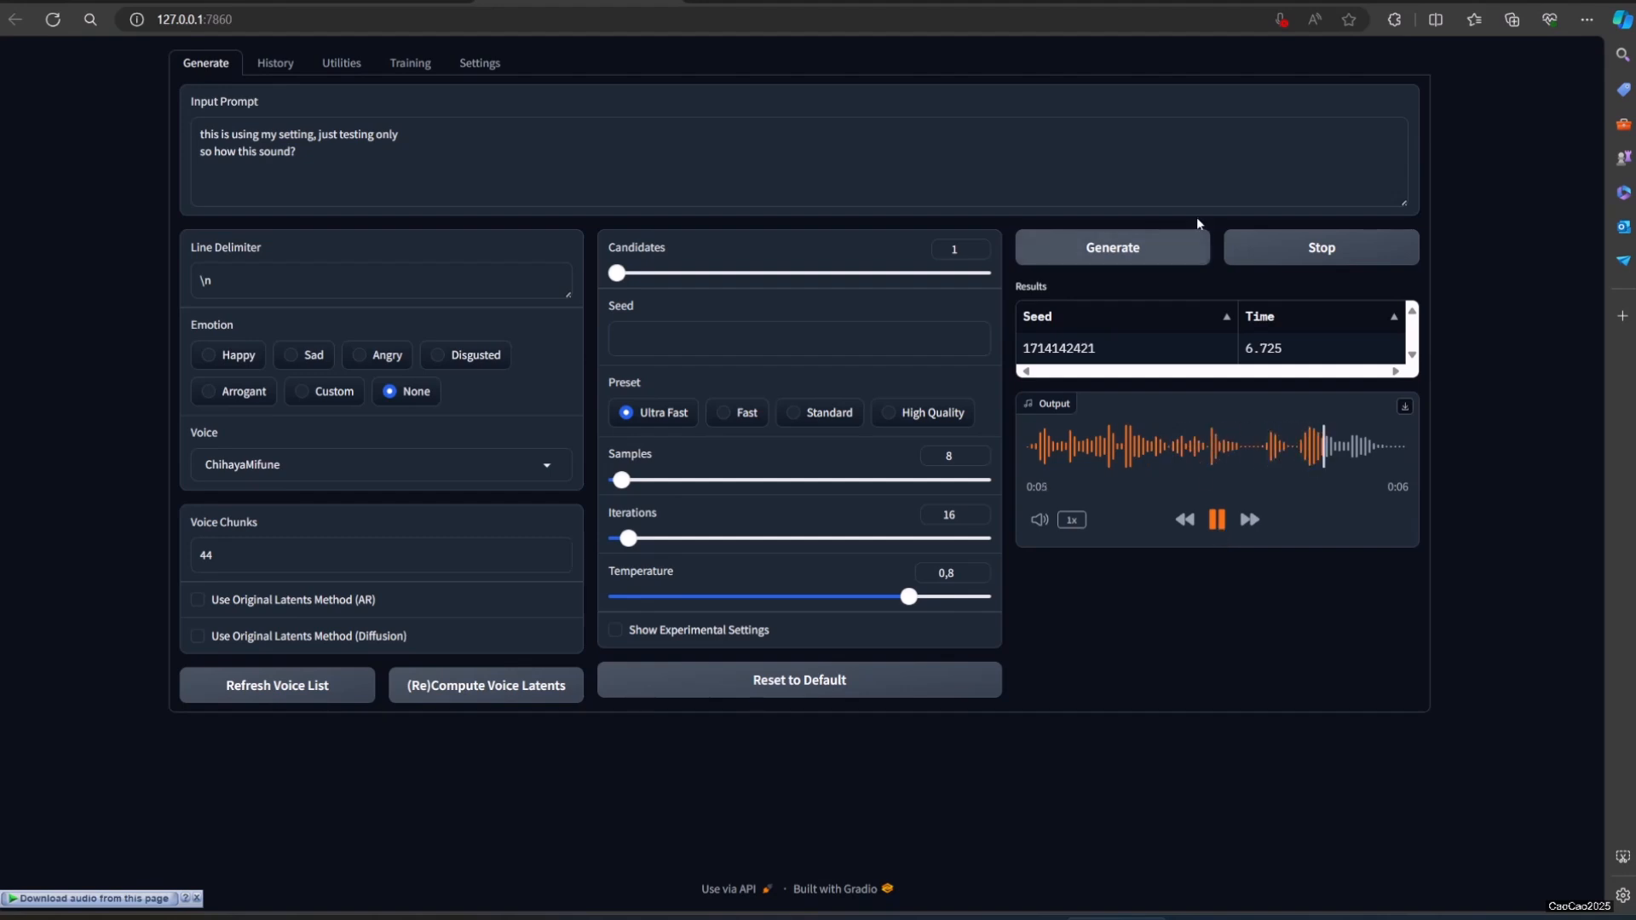
pyautogui.click(1165, 256)
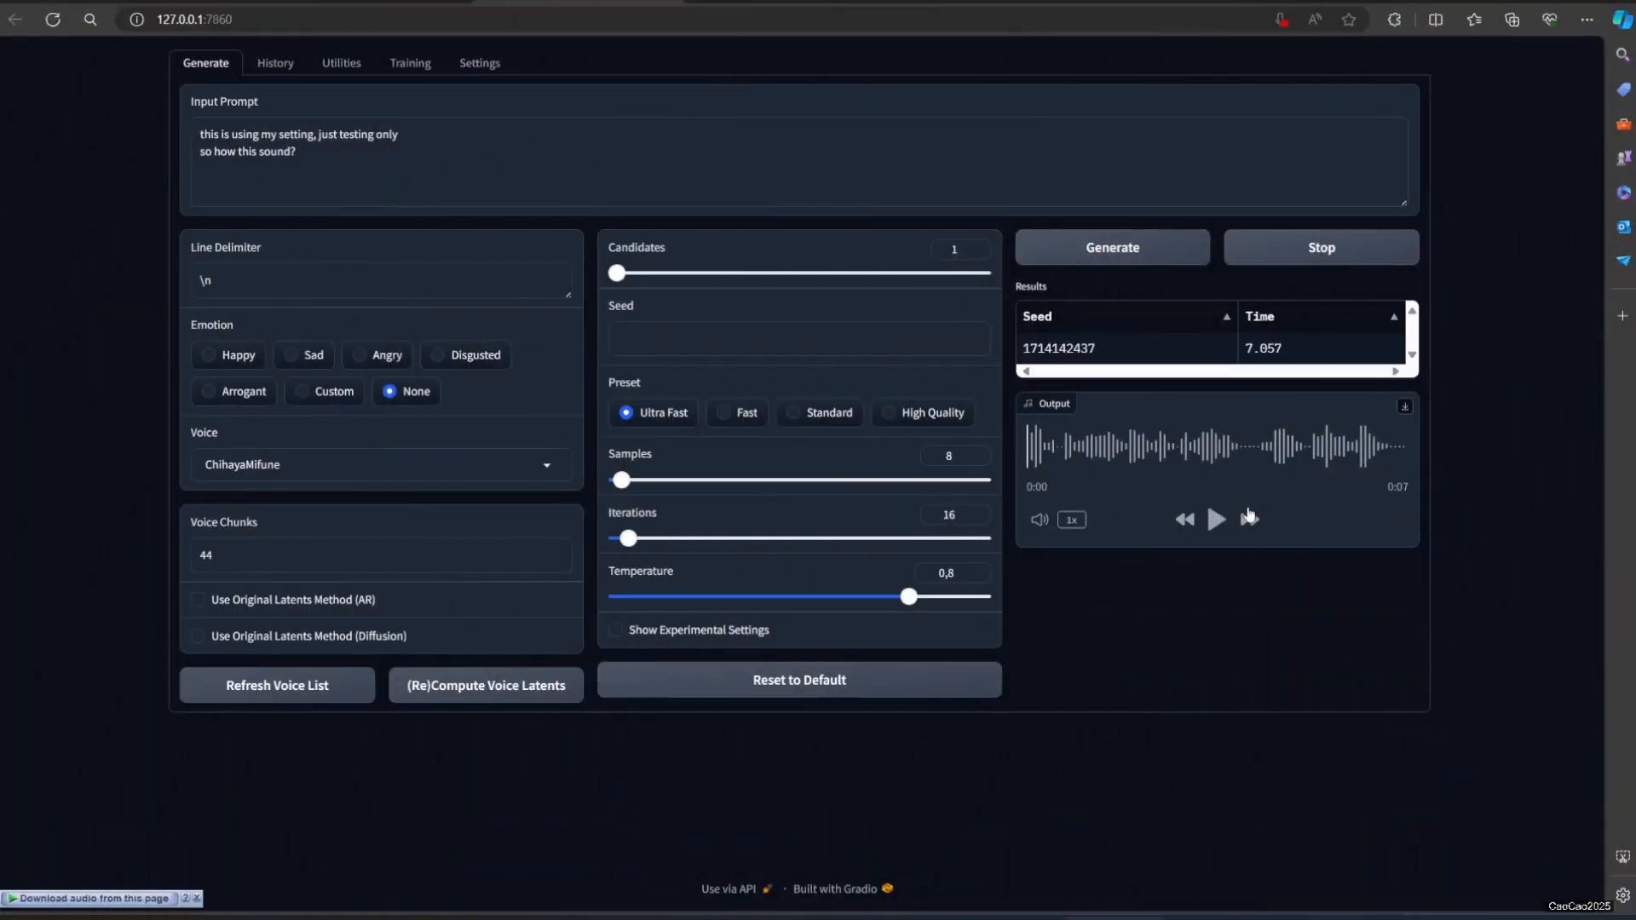
pyautogui.click(1217, 520)
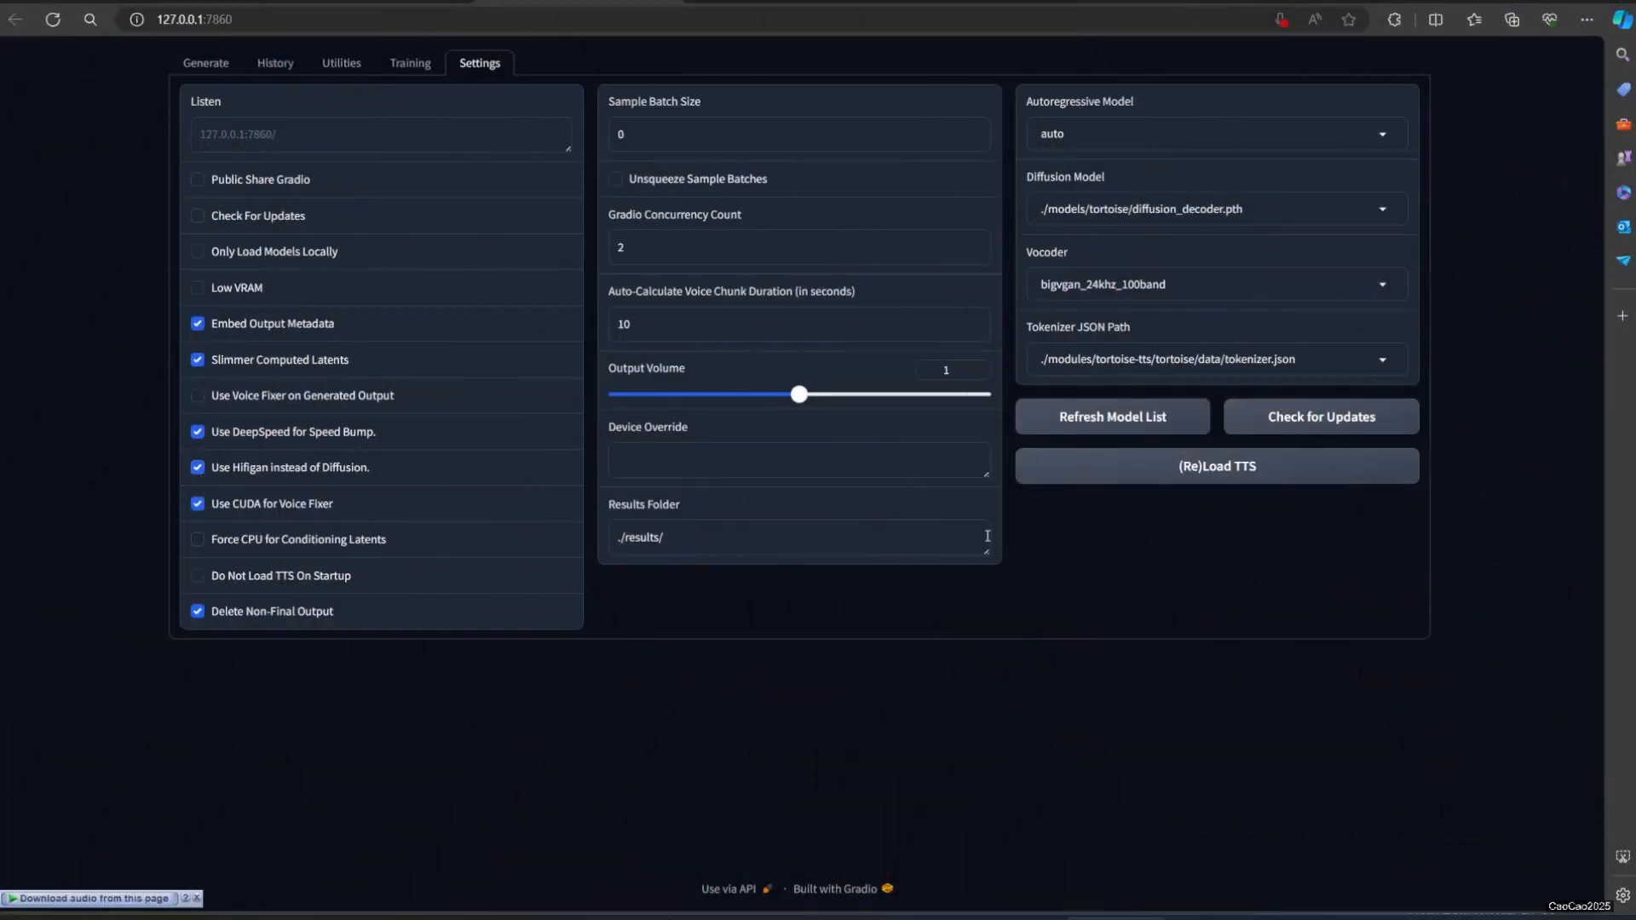
# Step: Reload the TTS with Hifigan enabled instead of Diffusion and try to generate the same prompt
pyautogui.click(1174, 481)
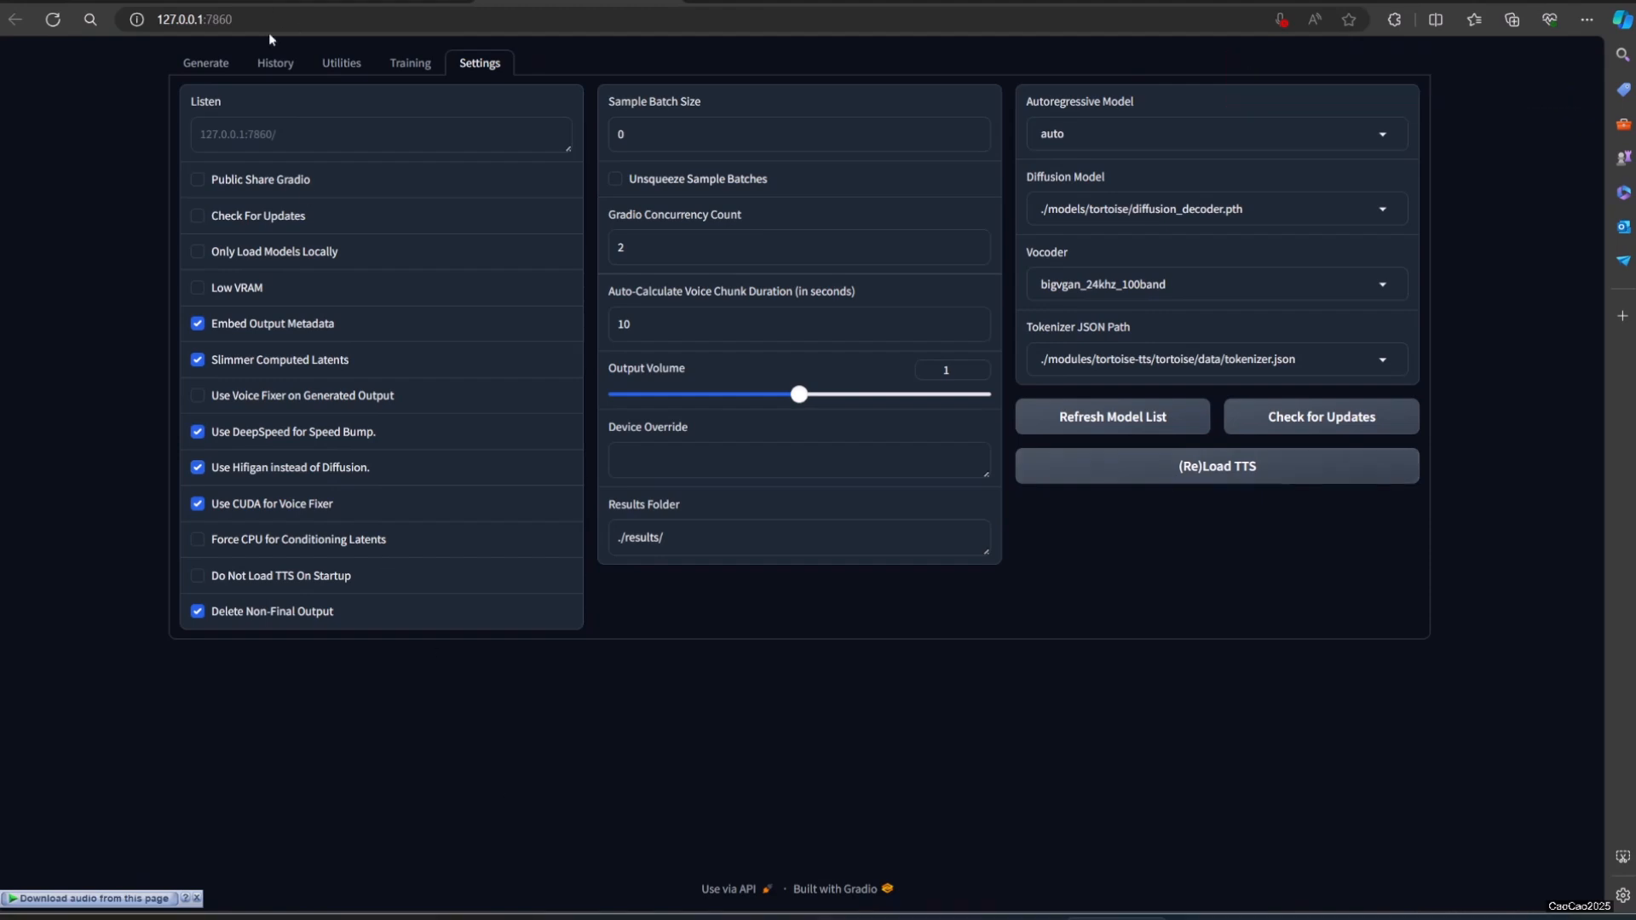
pyautogui.click(228, 67)
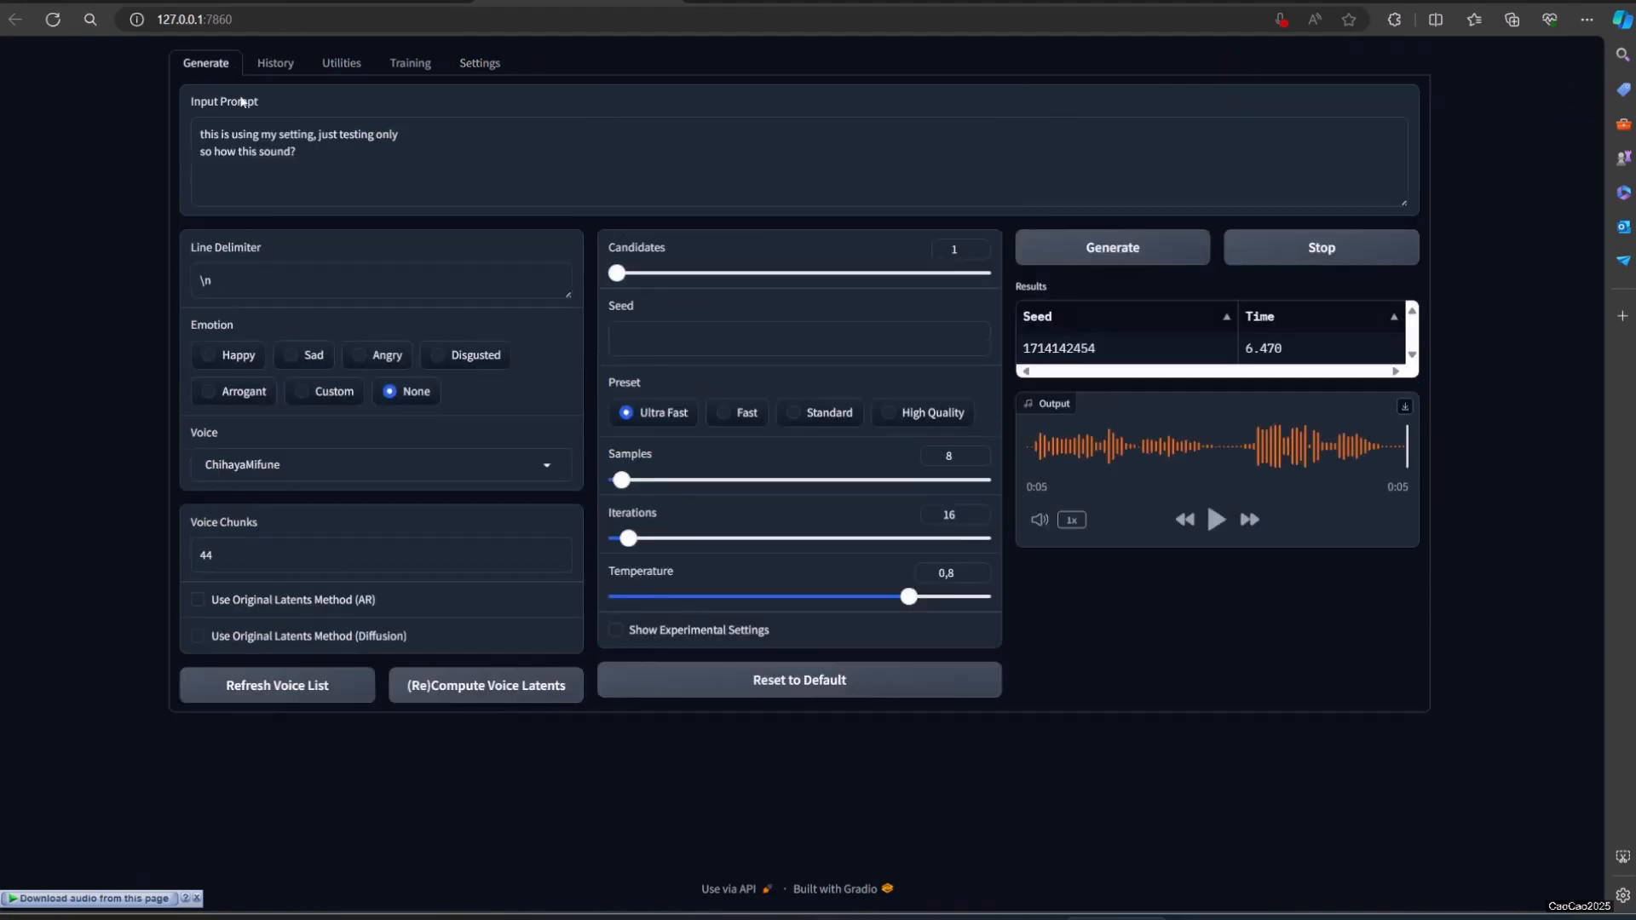
pyautogui.click(1143, 251)
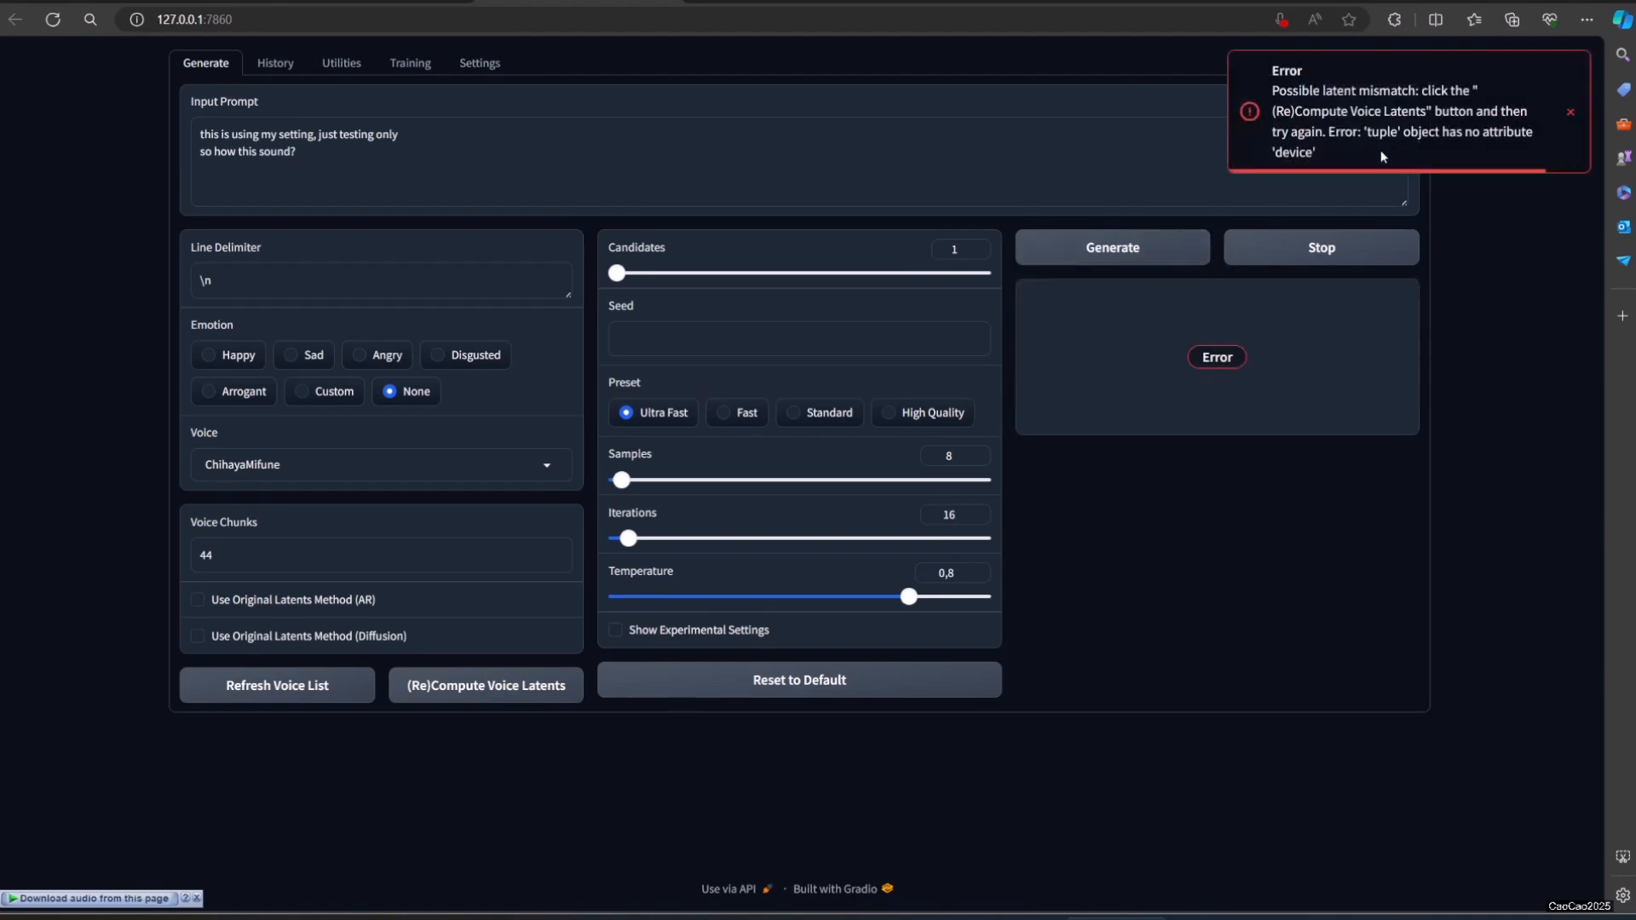
# Step: Recompute the ChihayaMifune voice latents and generate and play several new versions of the speech
pyautogui.click(444, 696)
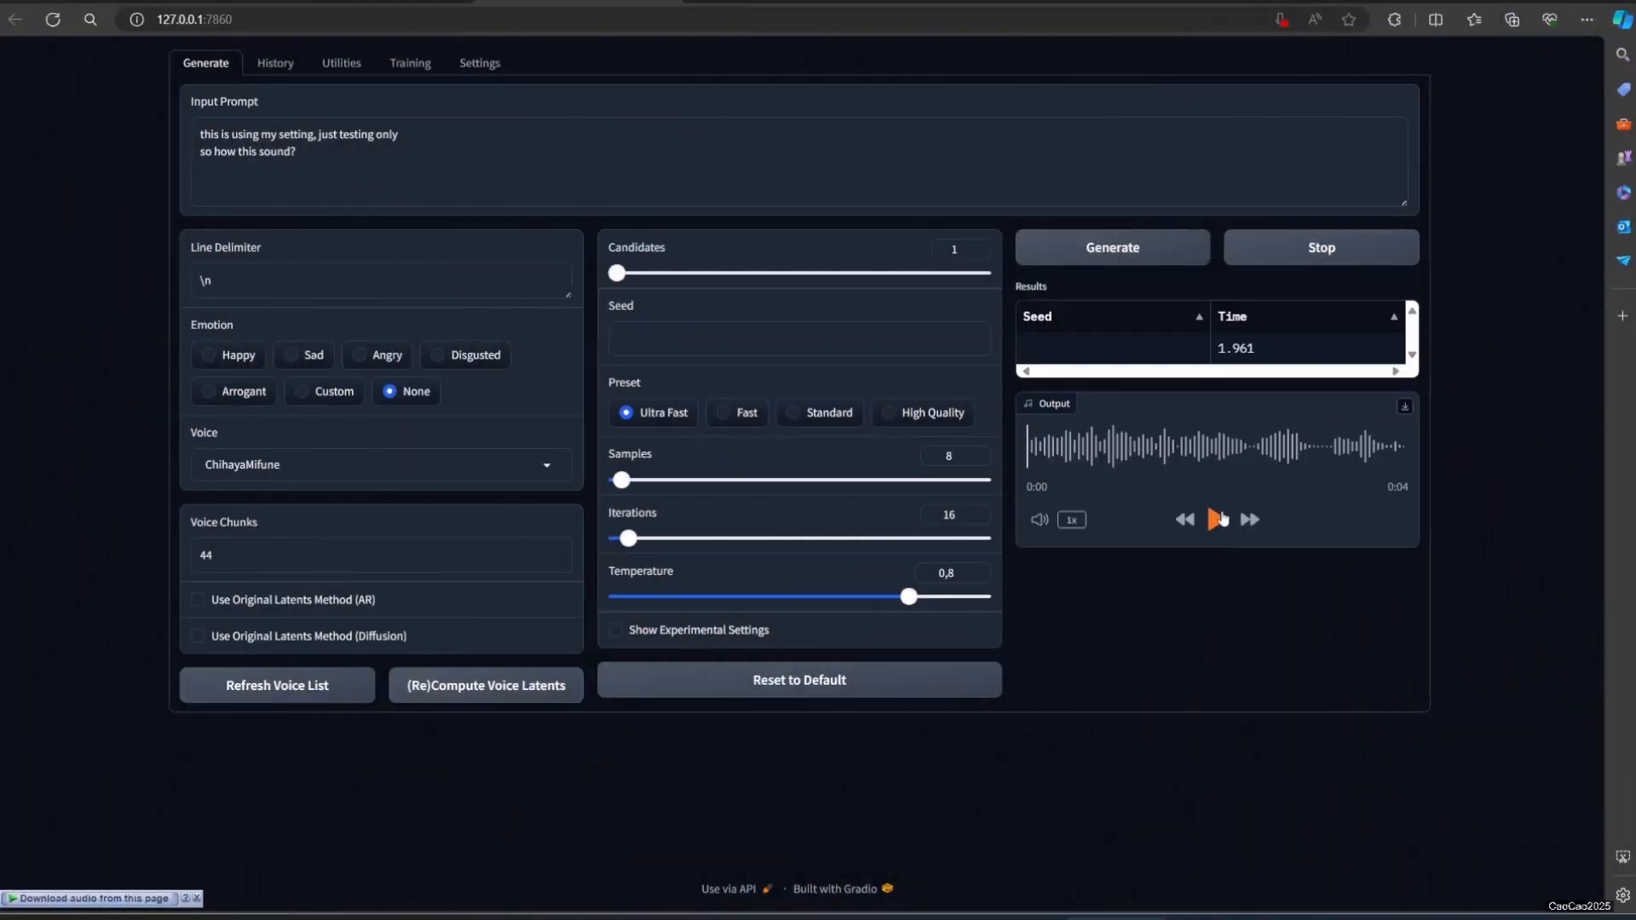
pyautogui.click(1218, 519)
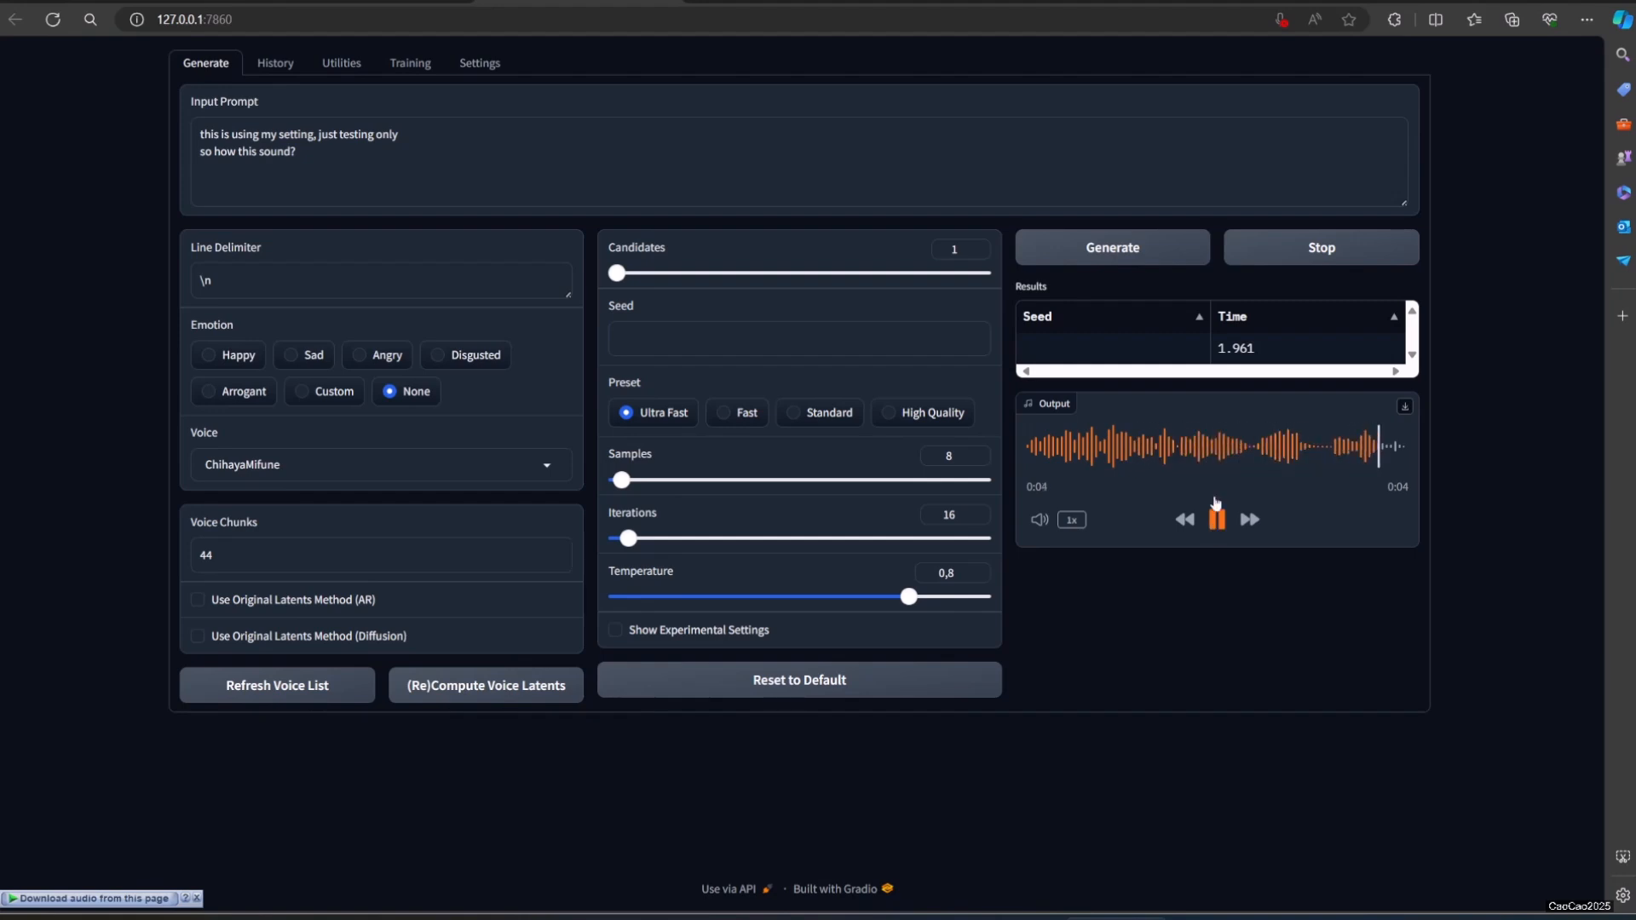
pyautogui.click(1152, 258)
pyautogui.click(1219, 521)
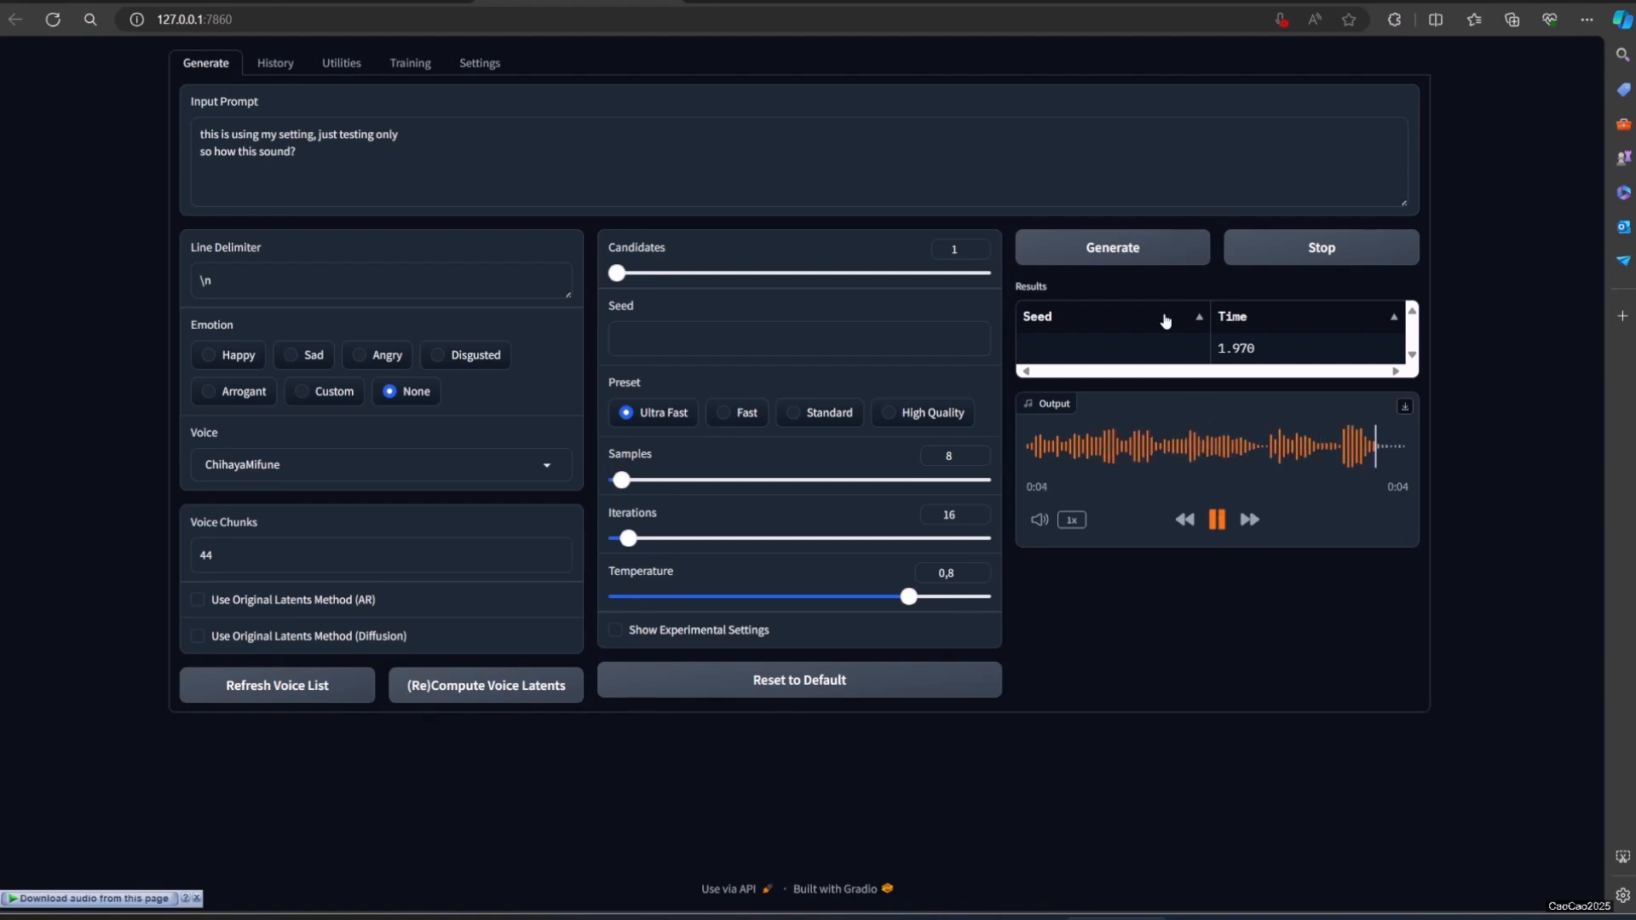
pyautogui.click(1152, 256)
pyautogui.click(1216, 523)
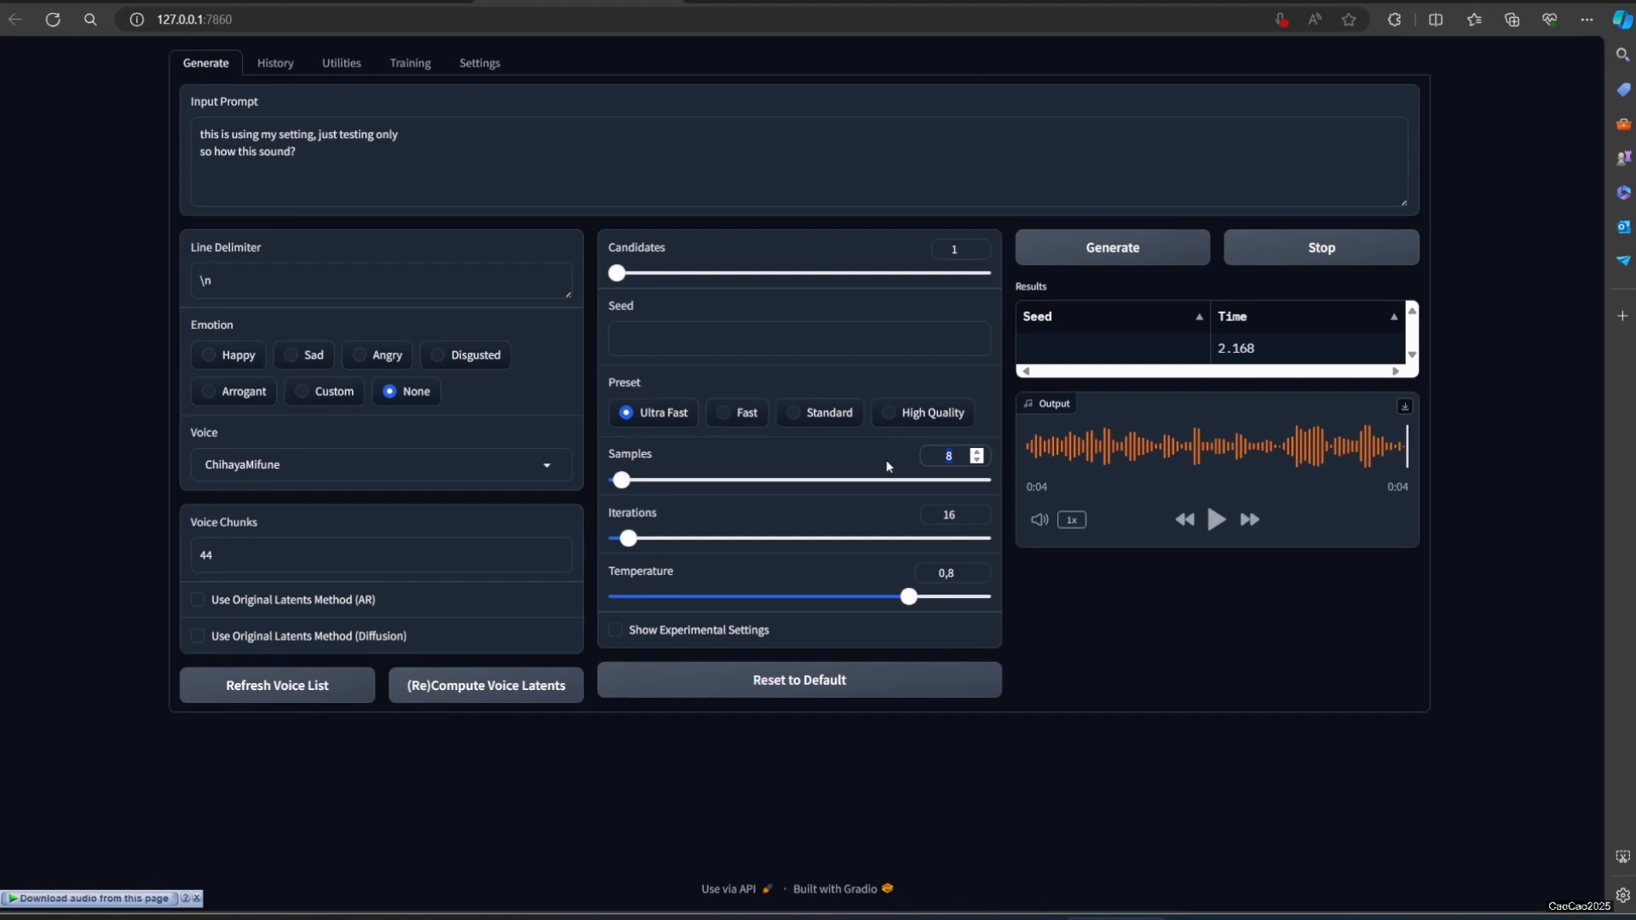
# Step: Set Samples to 12 and Iterations to 22, and generate and play the speech
pyautogui.write('12')
pyautogui.doubleClick(948, 517)
pyautogui.write('22')
pyautogui.click(1138, 247)
pyautogui.click(1216, 521)
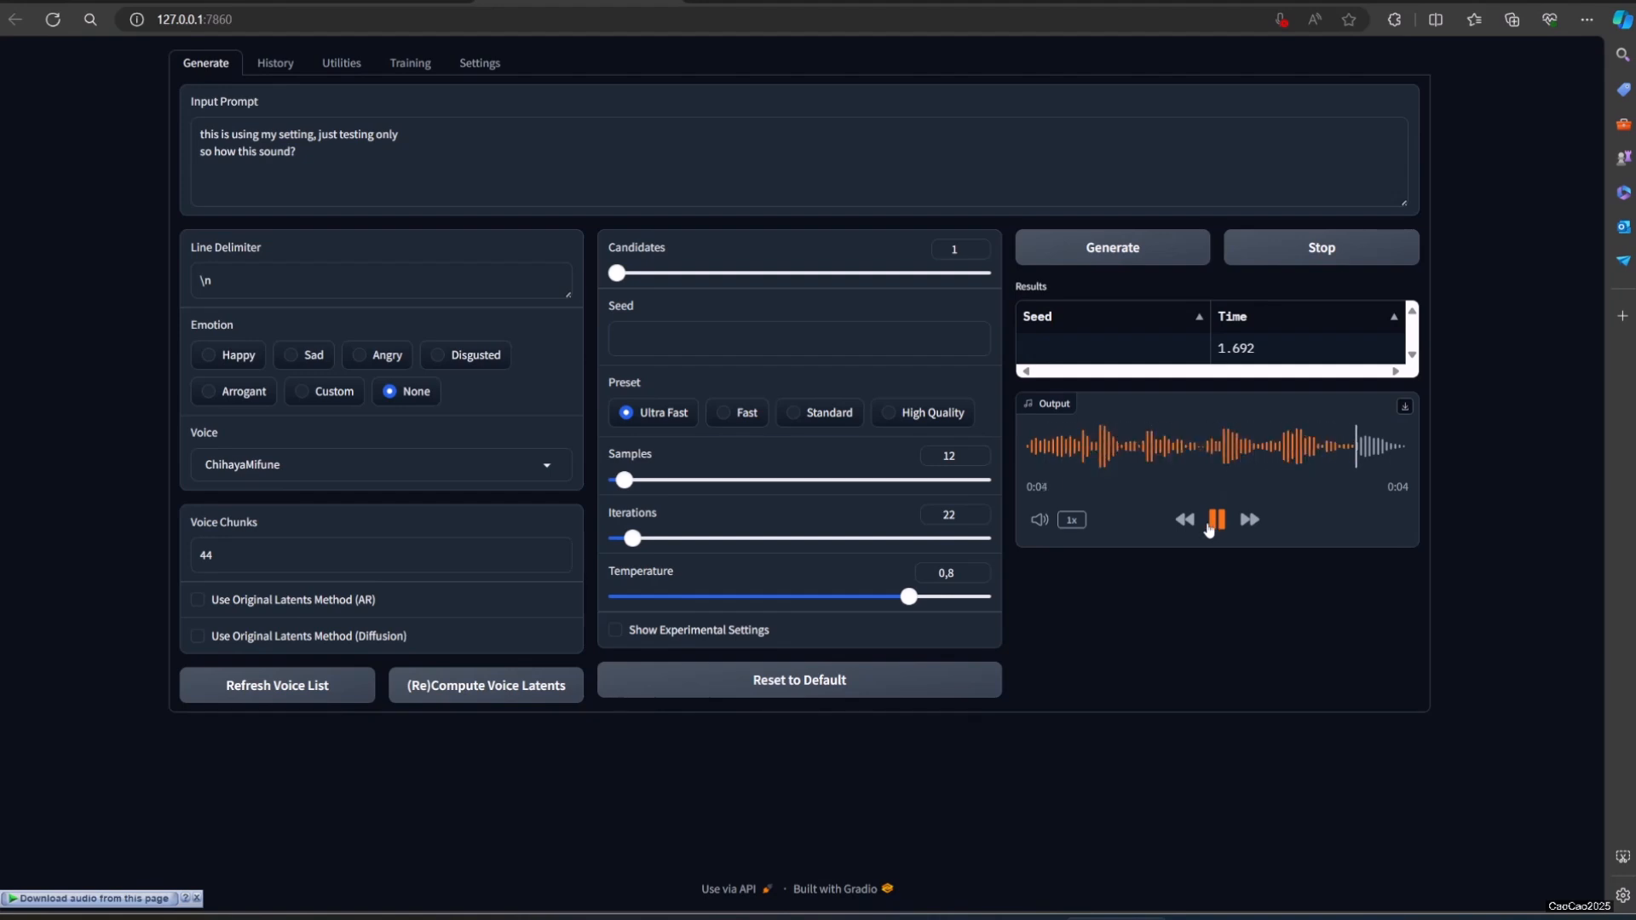
# Step: Apply the Ultra Fast preset with 16 samples and 30 iterations, and generate and play the speech
pyautogui.click(733, 417)
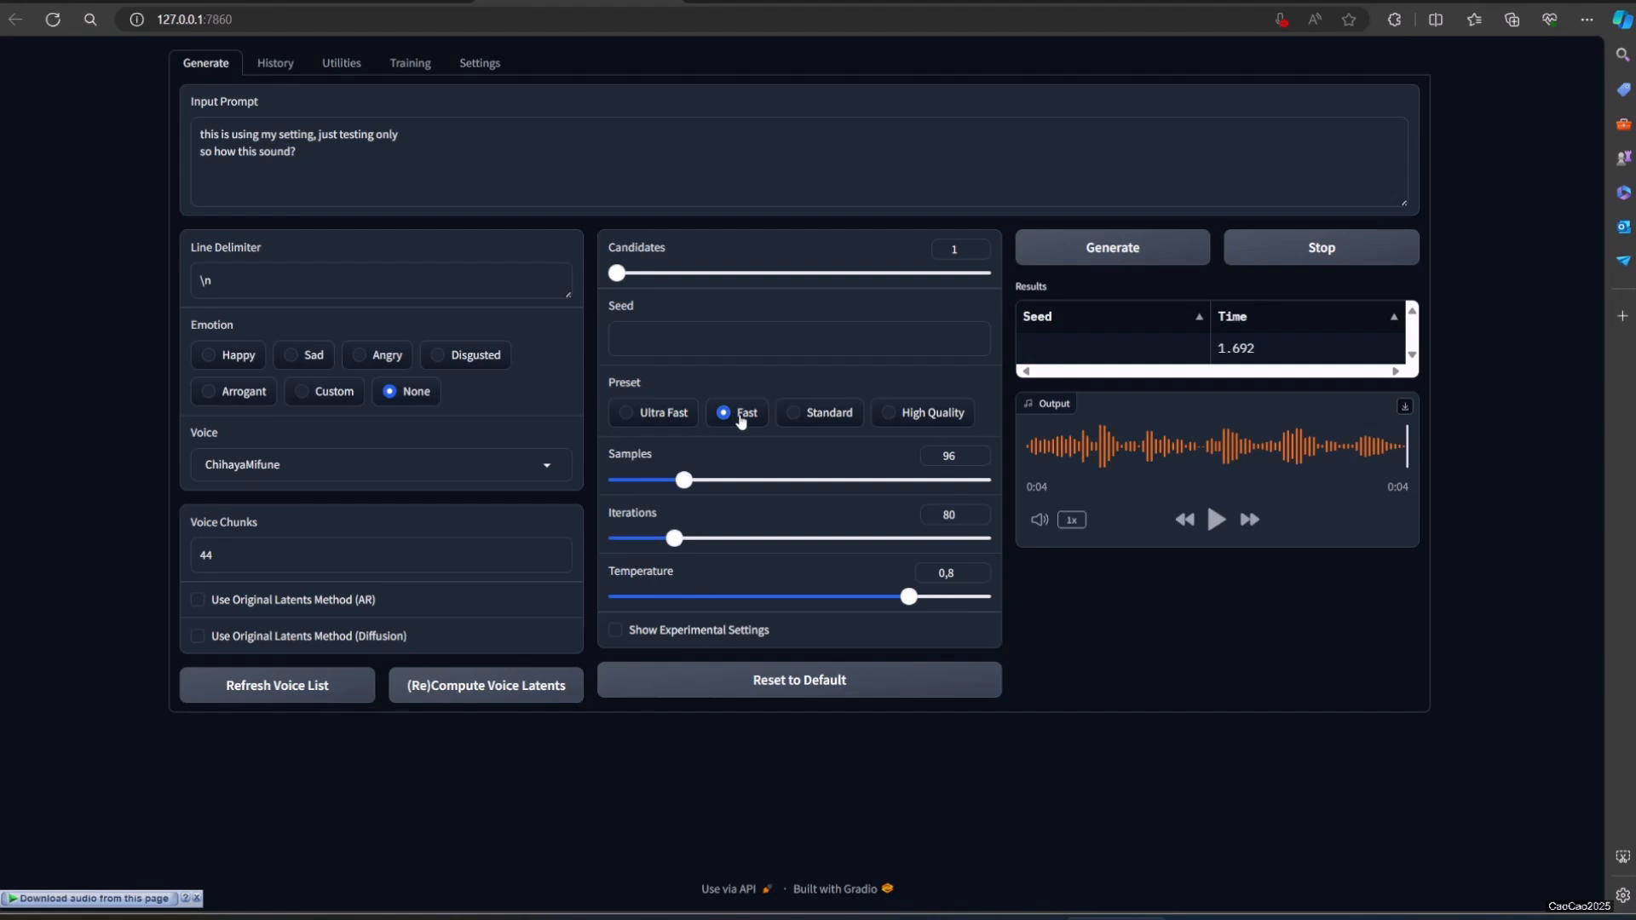
pyautogui.click(672, 421)
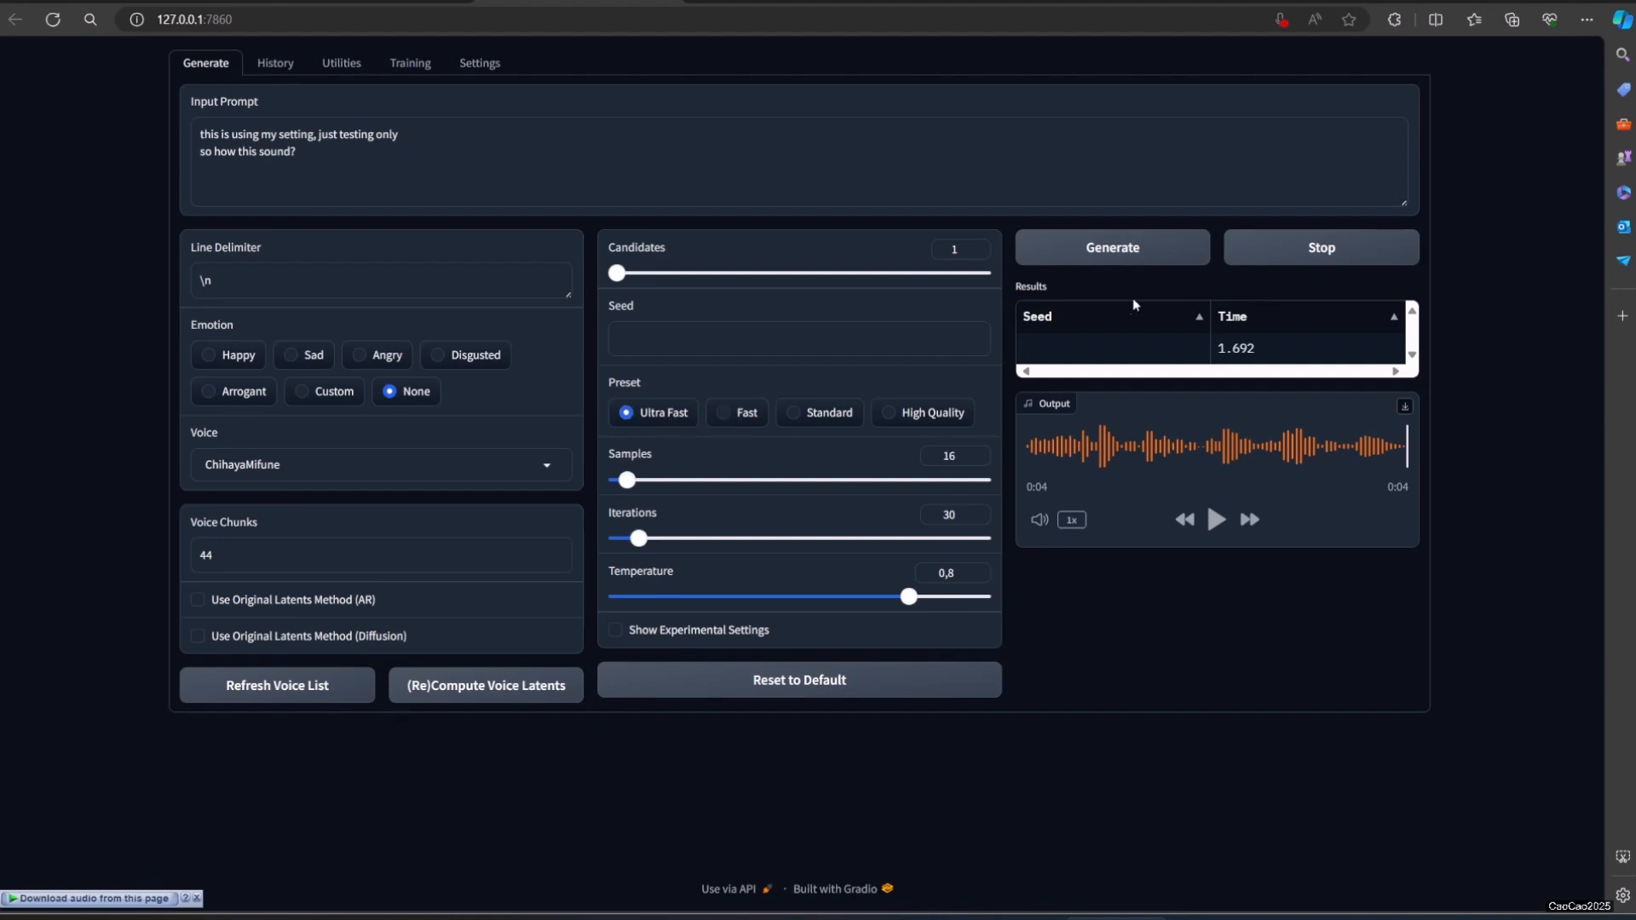
pyautogui.click(1140, 250)
pyautogui.click(1215, 527)
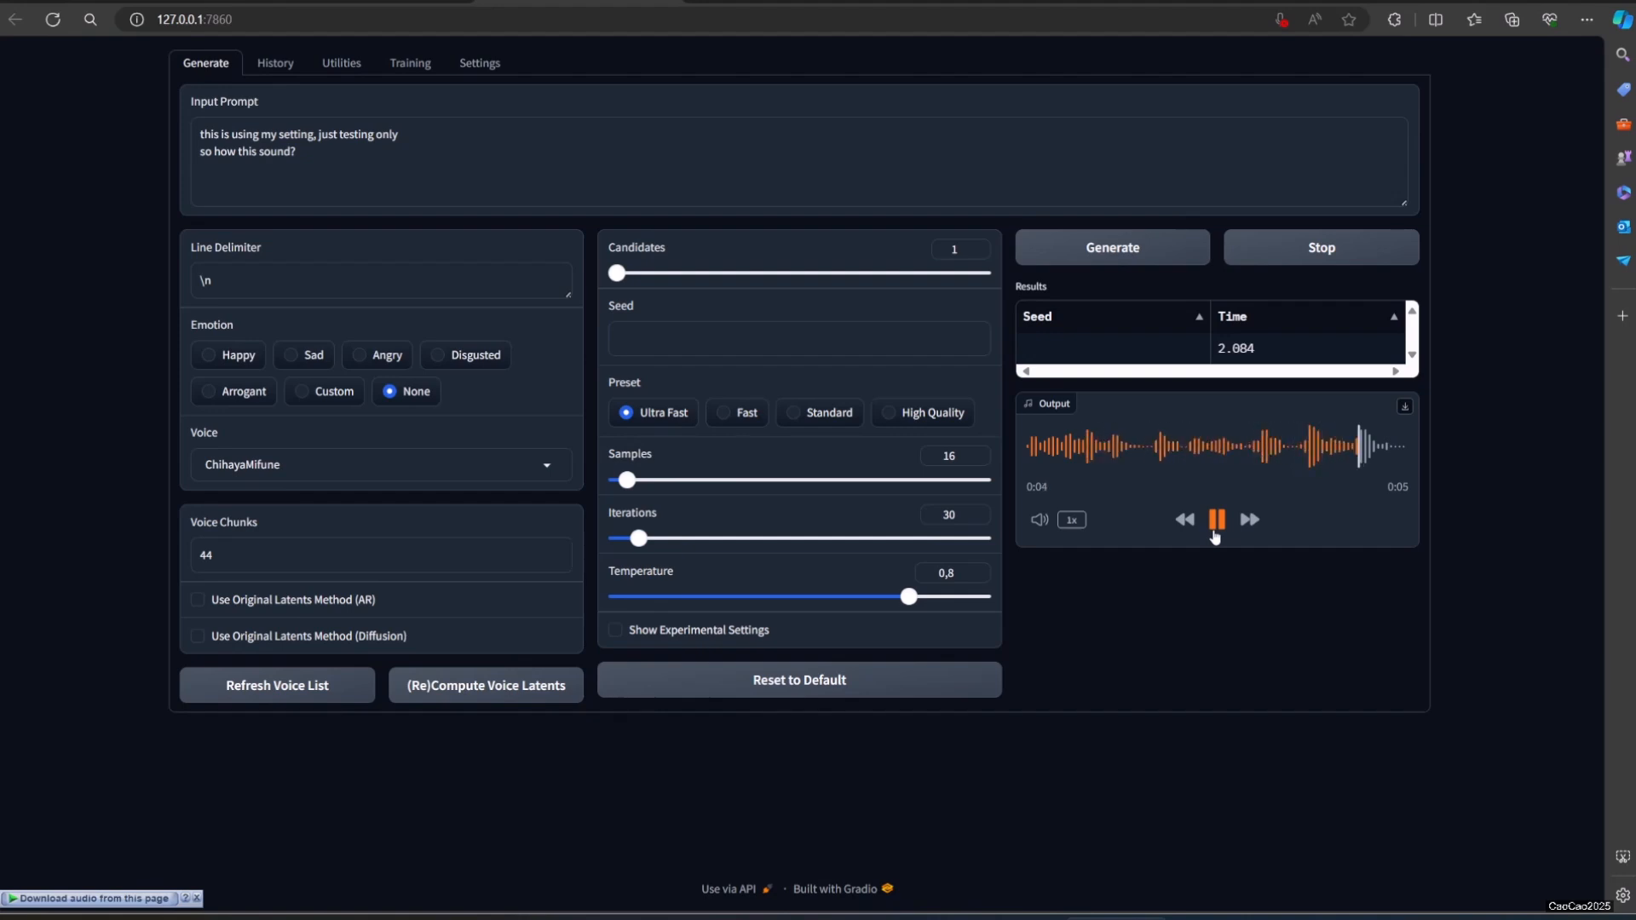
# Step: Switch to the Fast preset with 96 samples and 80 iterations, and generate and play the speech
pyautogui.click(746, 414)
pyautogui.click(1143, 249)
pyautogui.click(1216, 520)
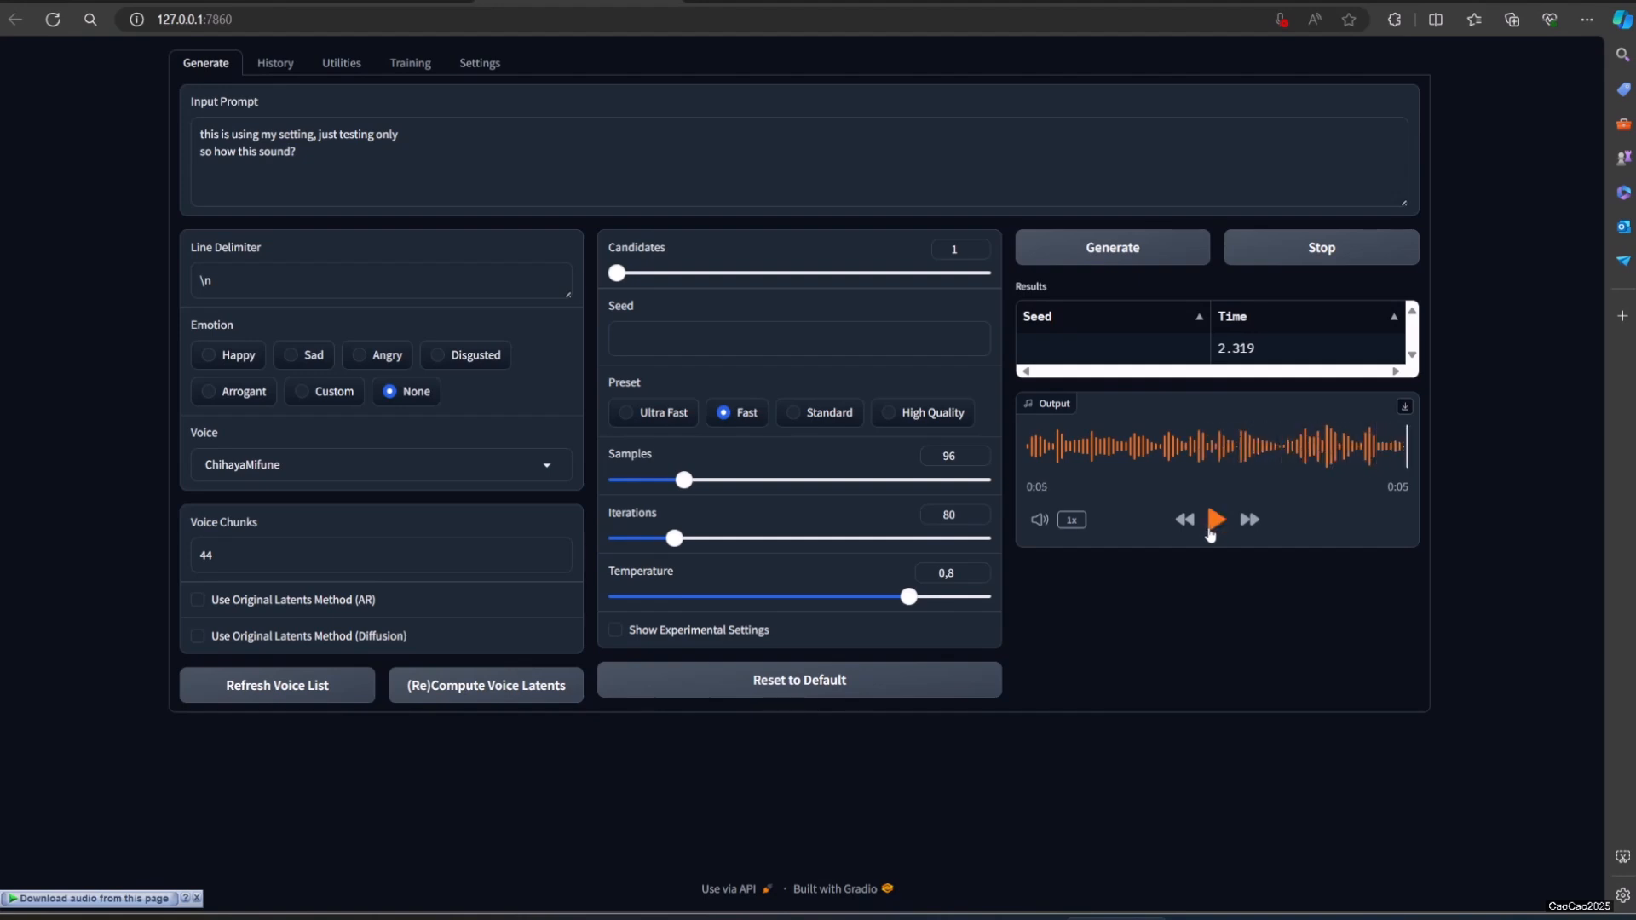
# Step: Switch to the Standard preset with 256 samples and 200 iterations, and generate and play the speech
pyautogui.click(847, 418)
pyautogui.click(1147, 257)
pyautogui.click(1217, 521)
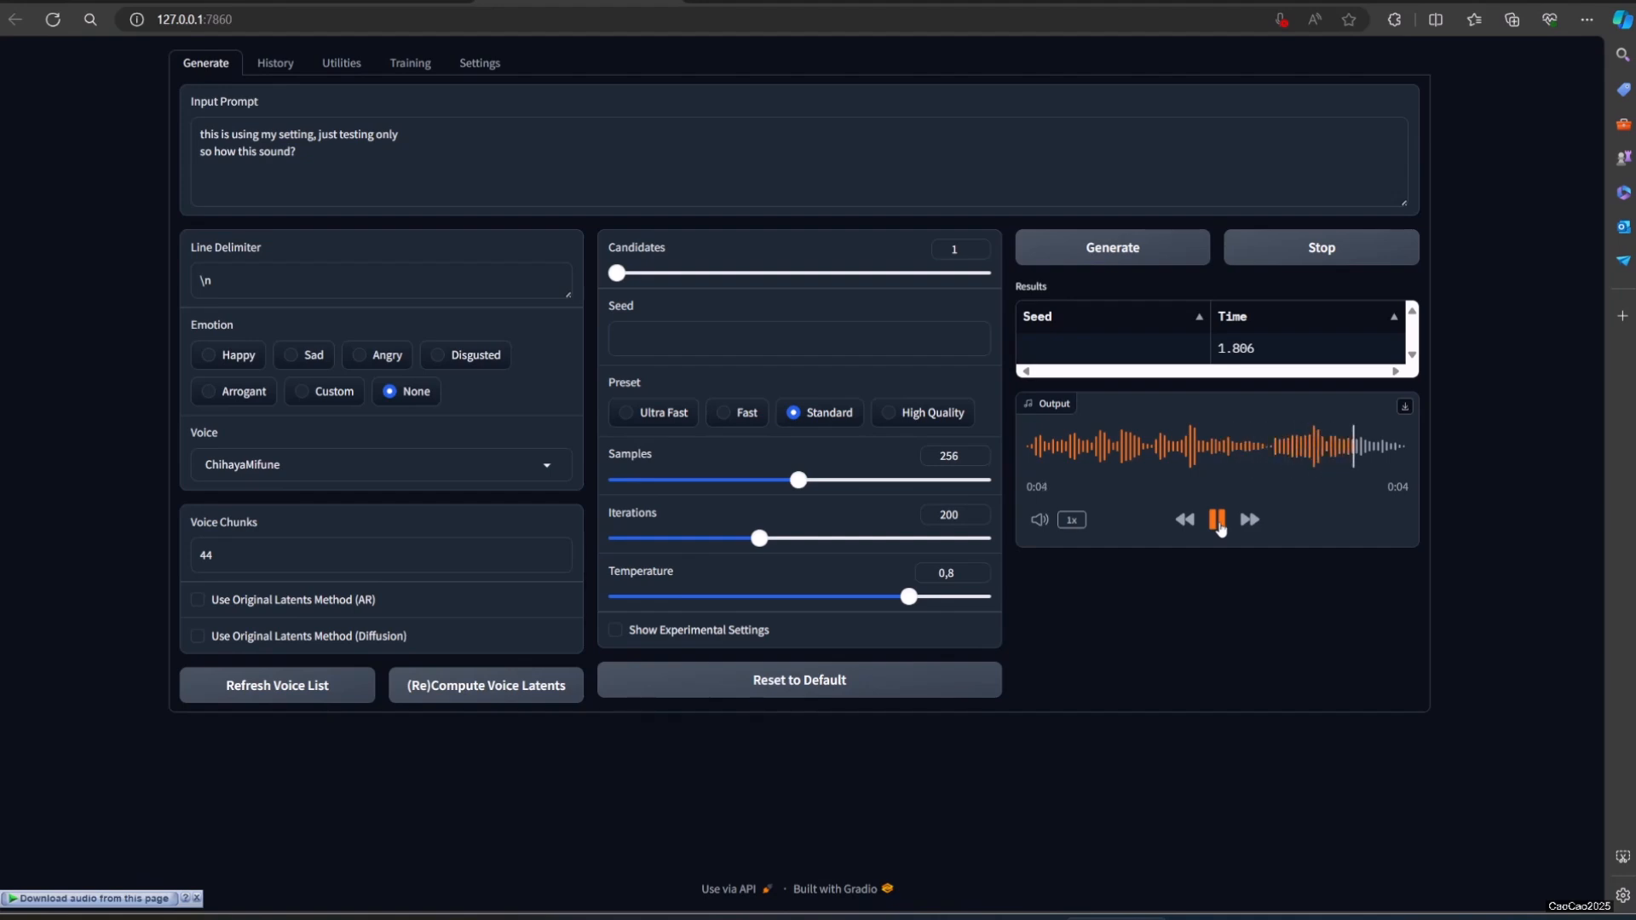
# Step: Switch to the High Quality preset with 256 samples and 400 iterations, and generate and play two versions of the speech
pyautogui.click(920, 415)
pyautogui.click(1159, 255)
pyautogui.click(1217, 521)
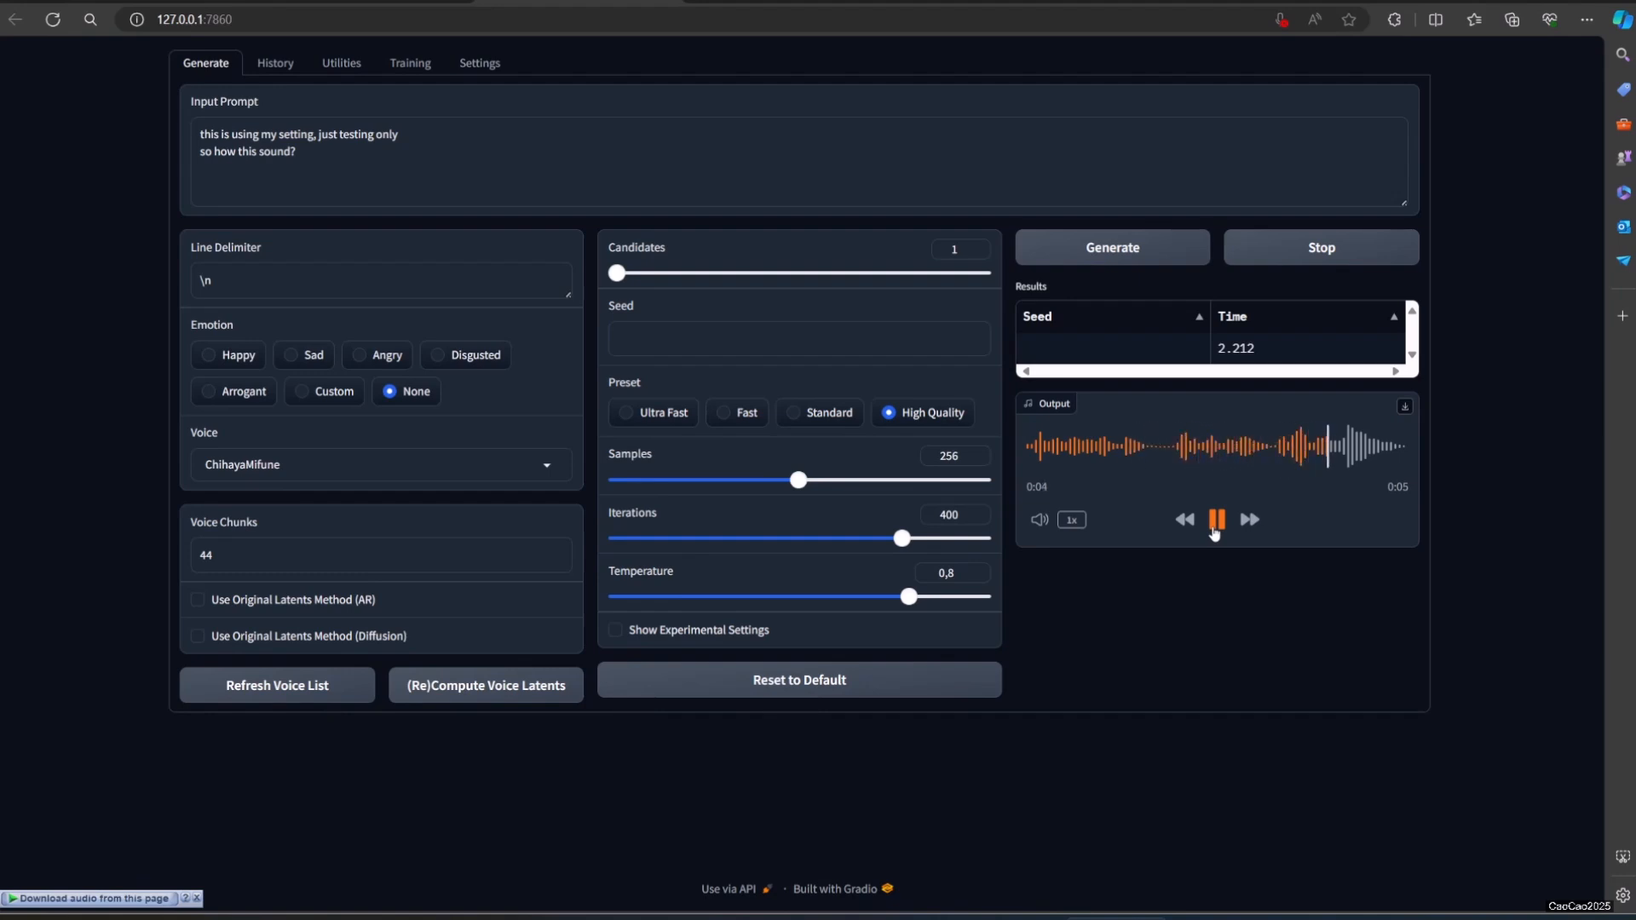
pyautogui.click(1112, 255)
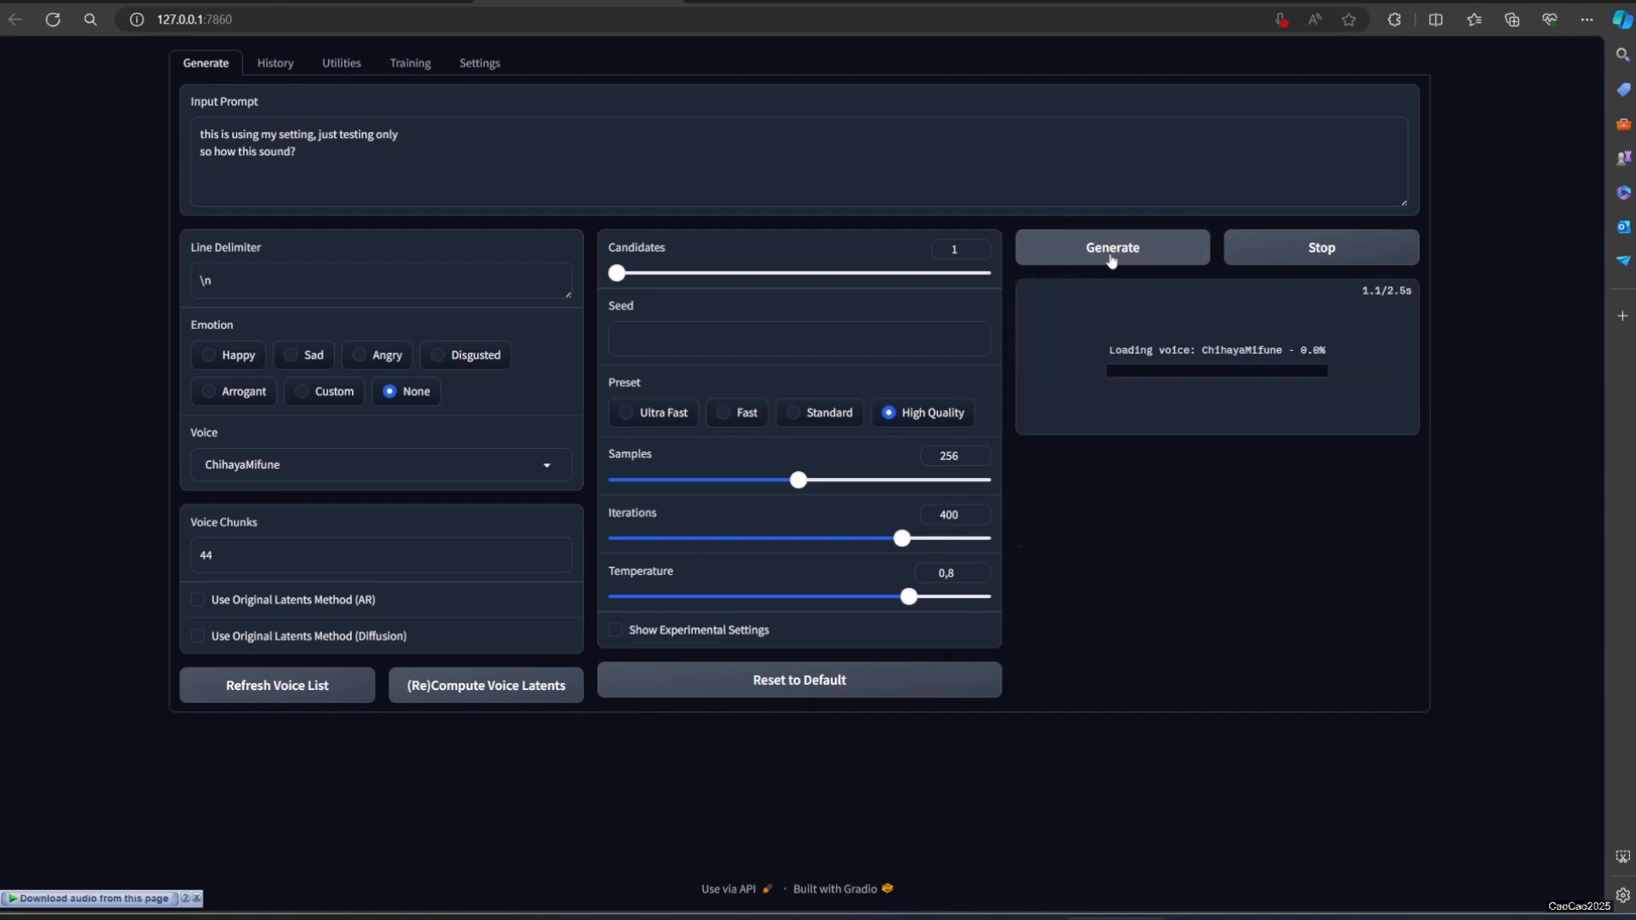
pyautogui.click(1217, 520)
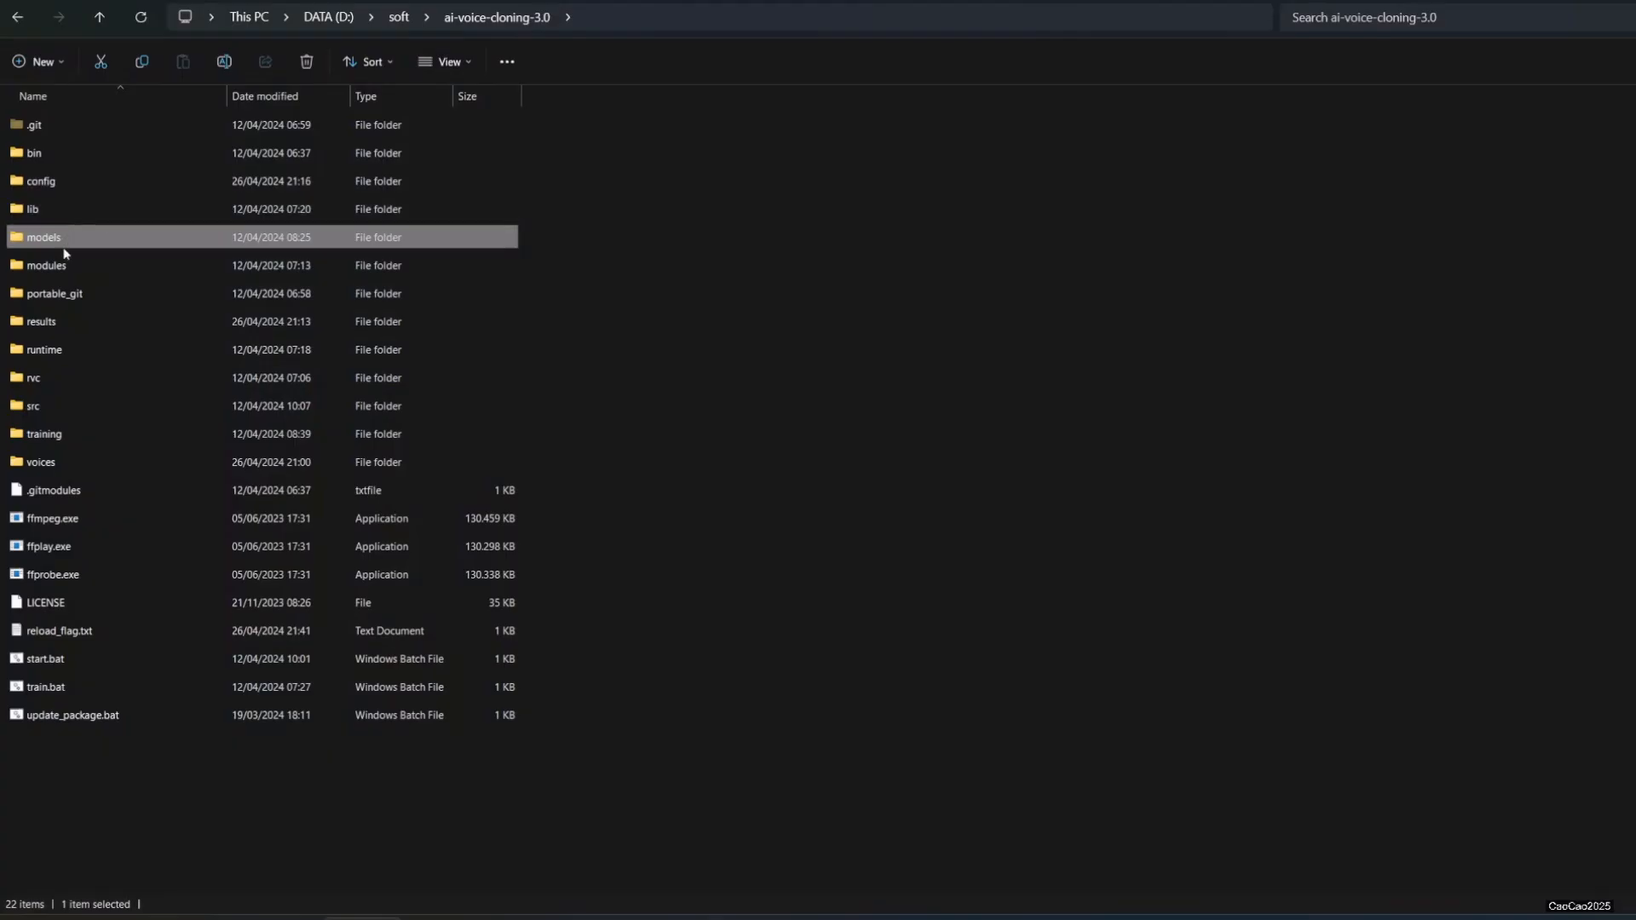
# Step: Open the models\rvc_models folder of ai-voice-cloning-3.0 in File Explorer and look over its RVC model and index files
pyautogui.doubleClick(61, 243)
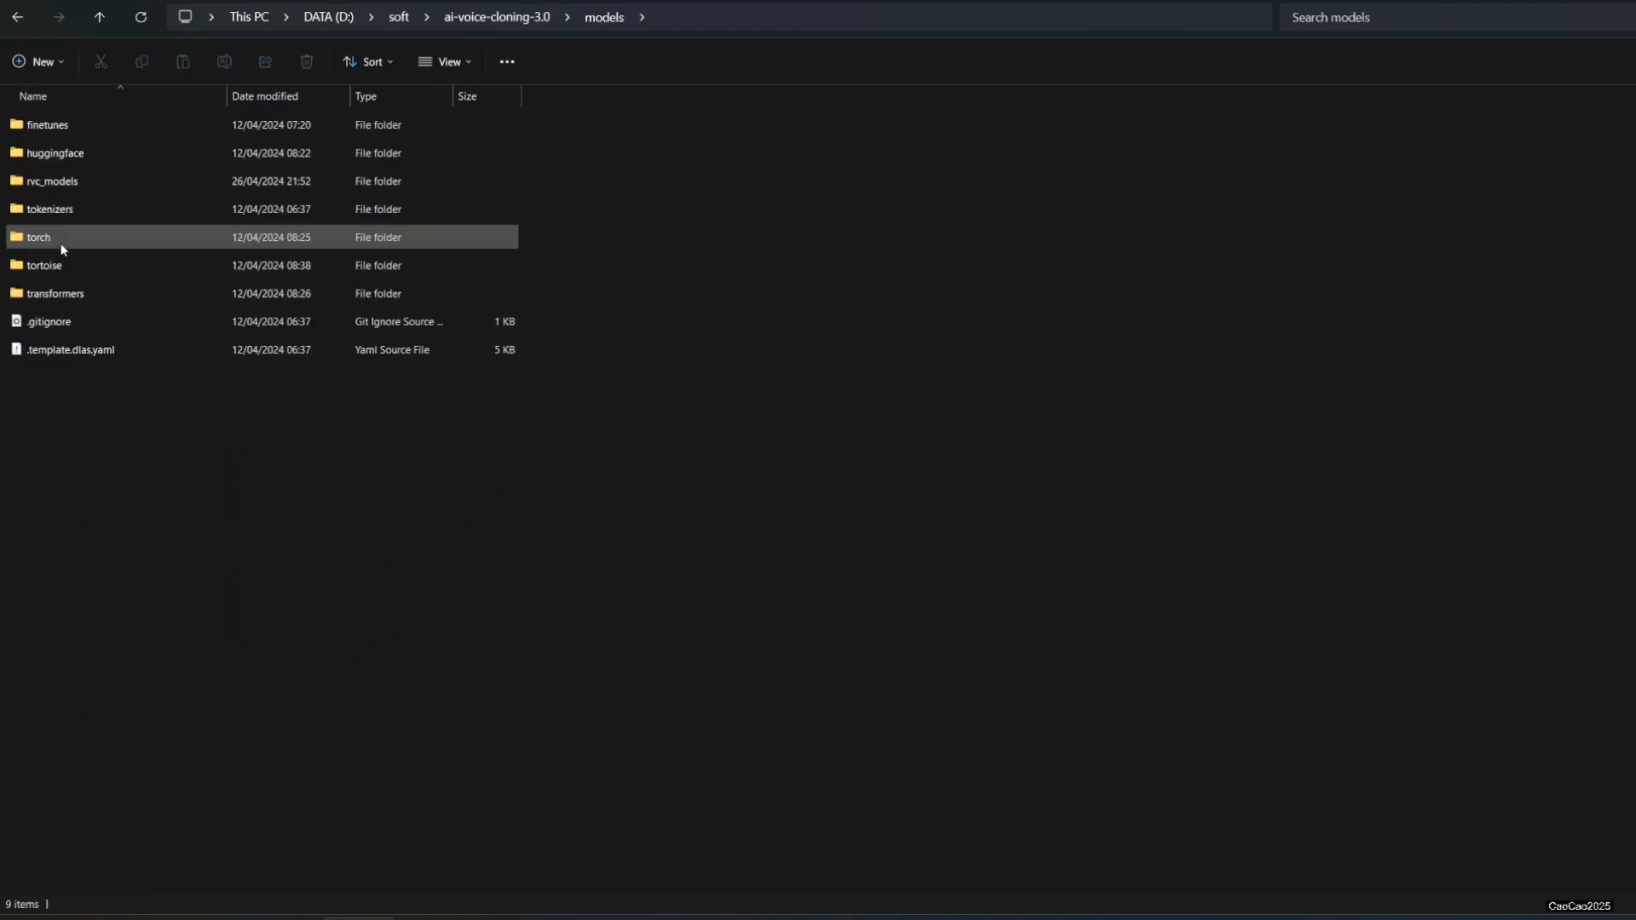
pyautogui.doubleClick(150, 187)
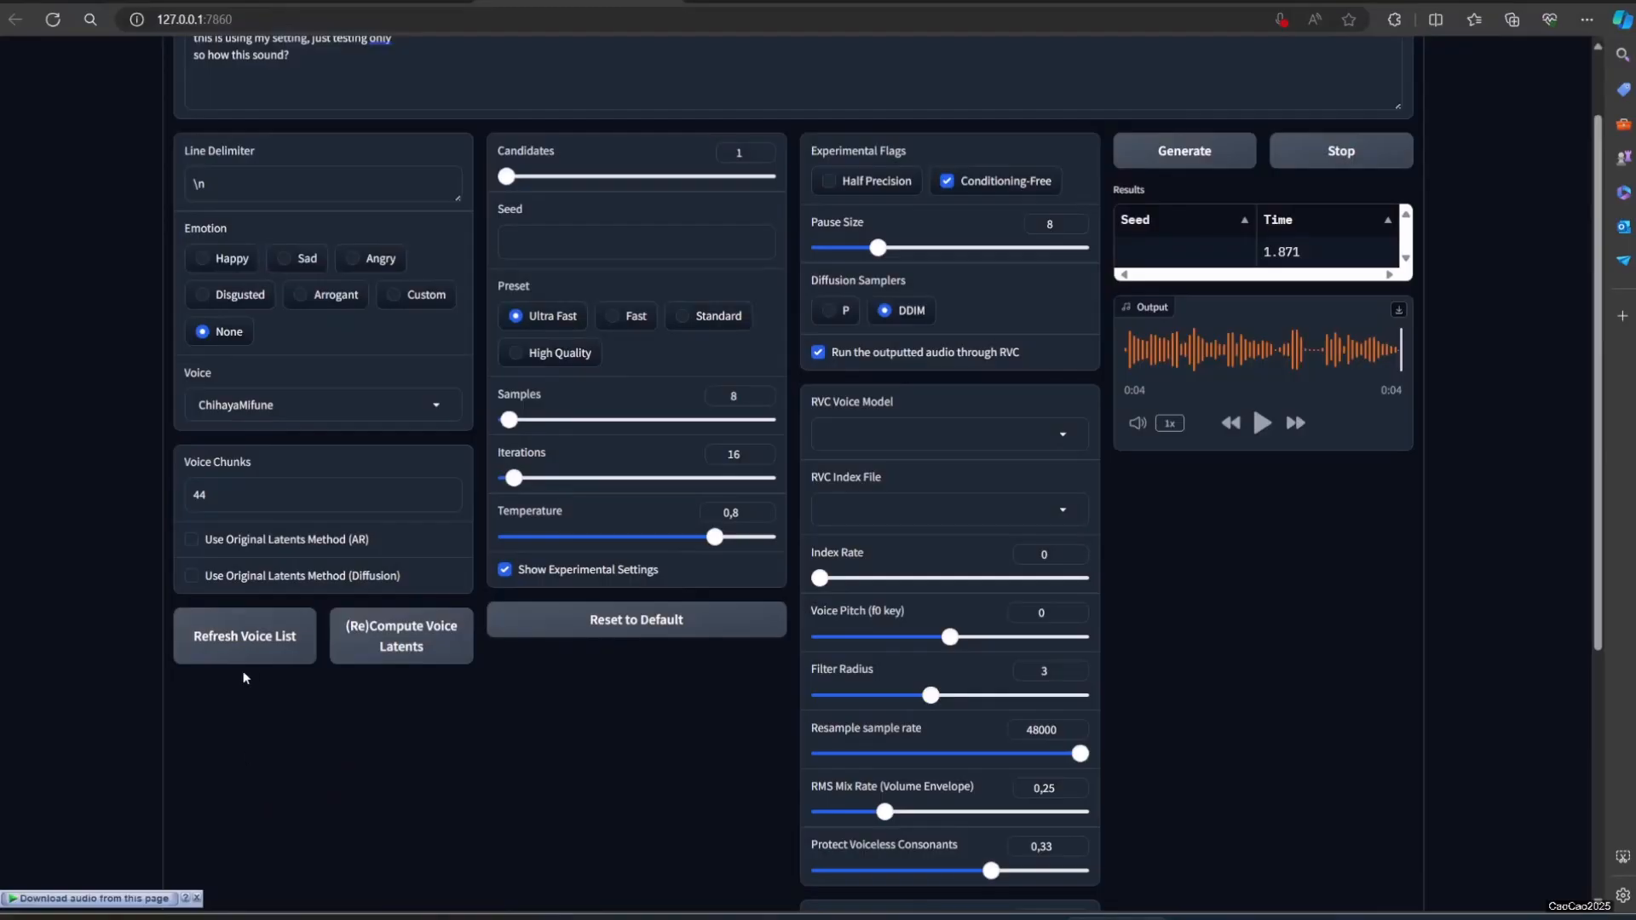
pyautogui.click(256, 646)
# Step: Choose FutabaSakuraEN.pth as the RVC voice model and review the available index files and remaining experimental settings
pyautogui.click(985, 430)
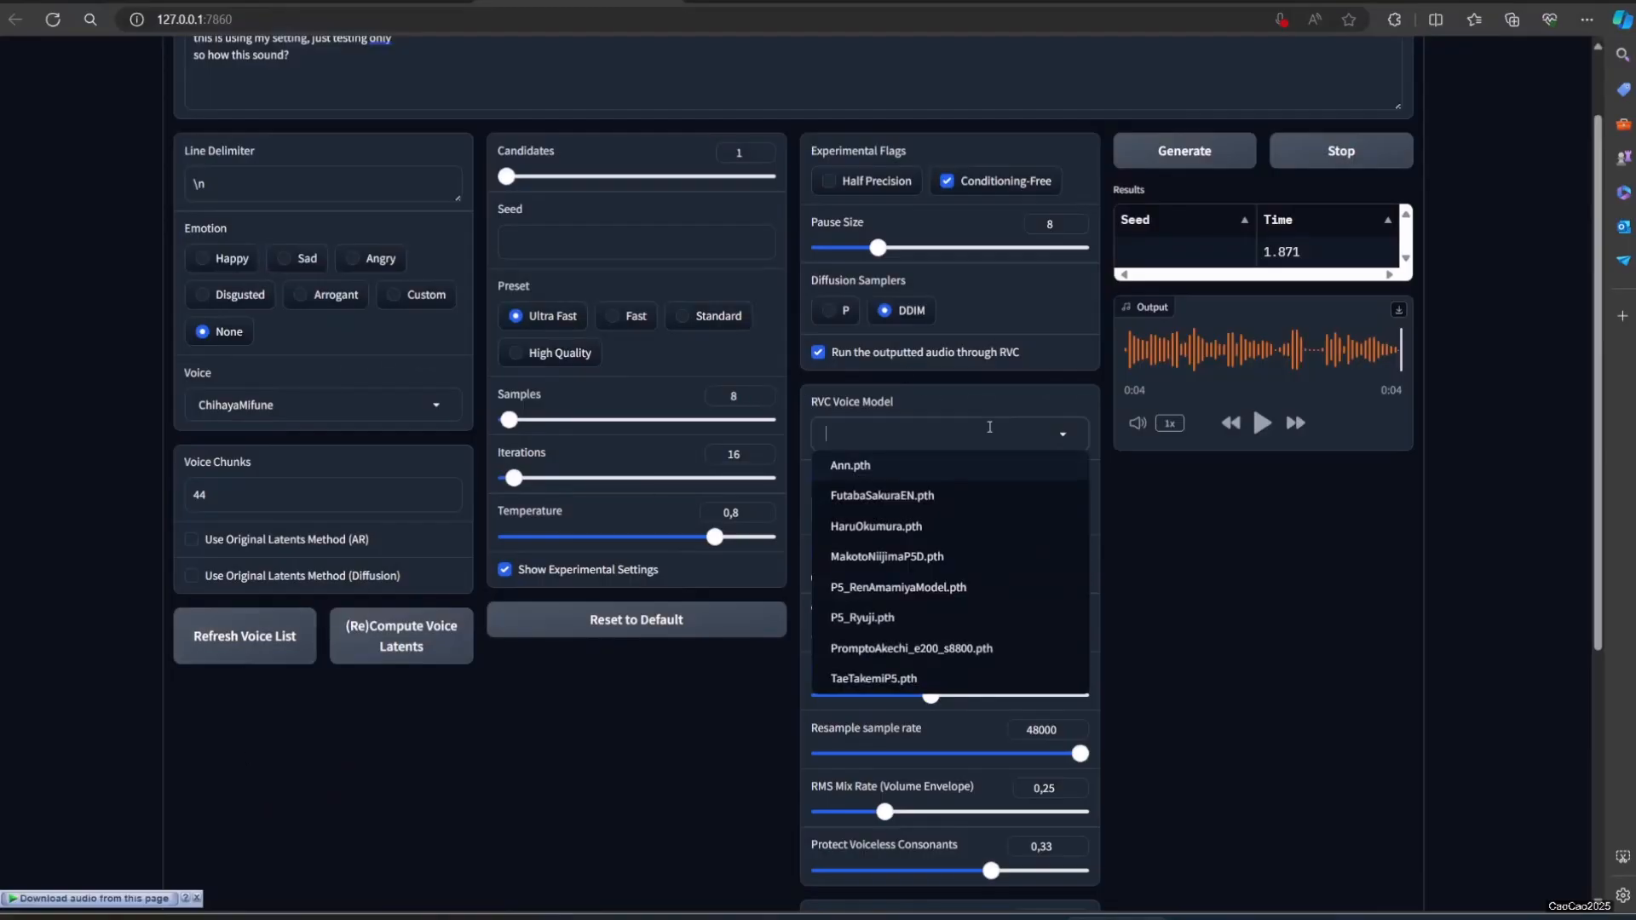
pyautogui.click(931, 505)
pyautogui.click(929, 509)
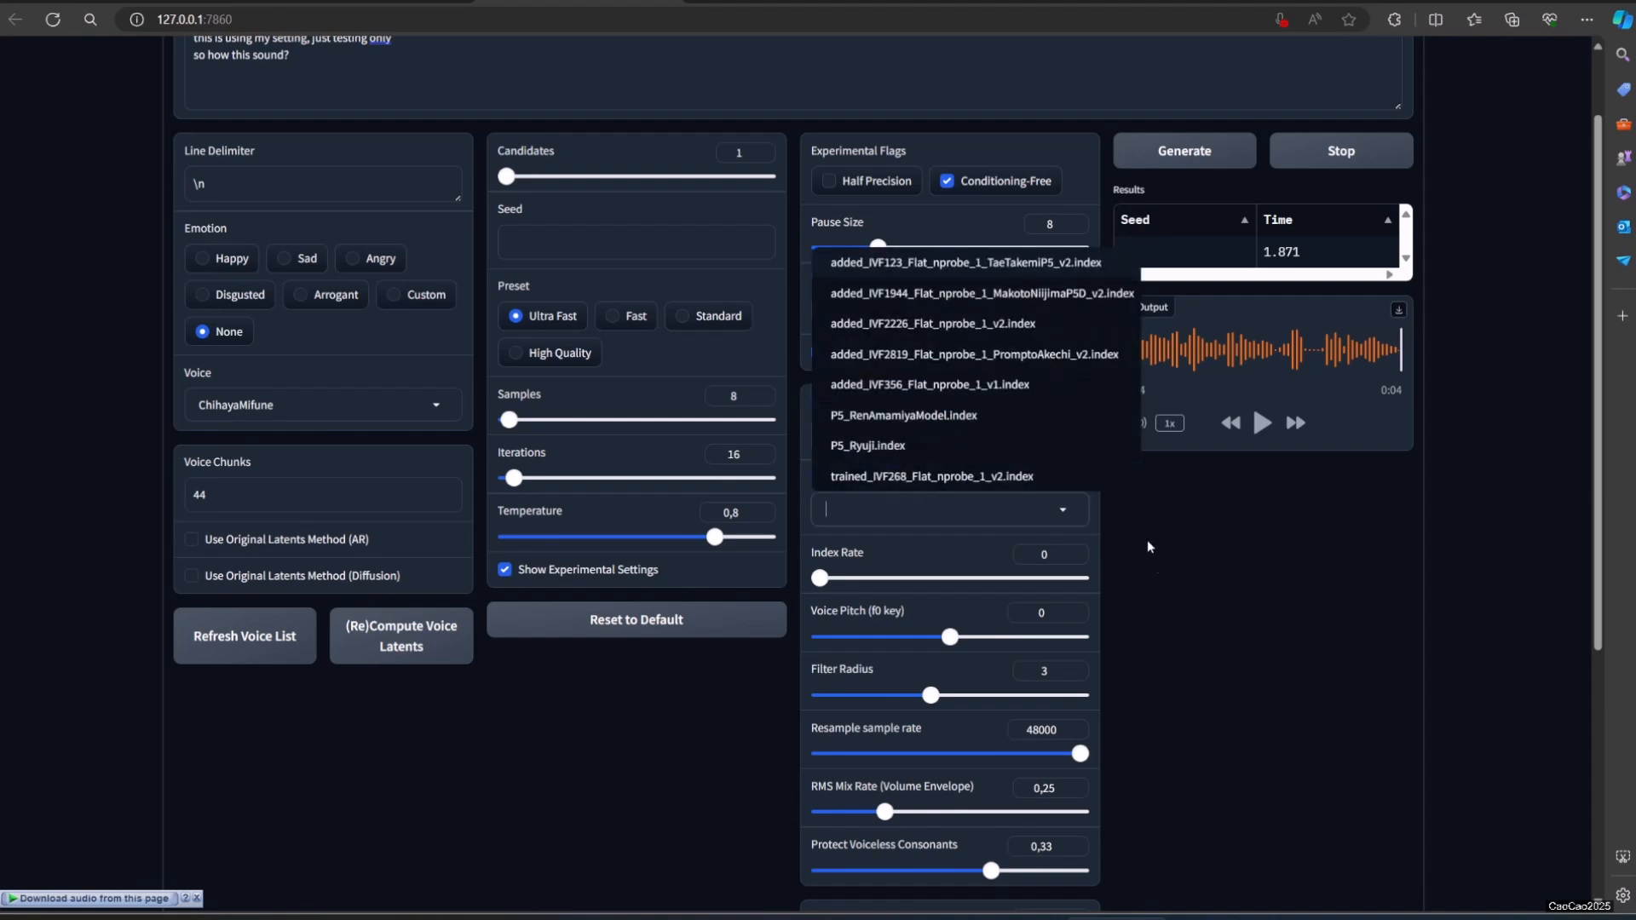
pyautogui.click(1200, 610)
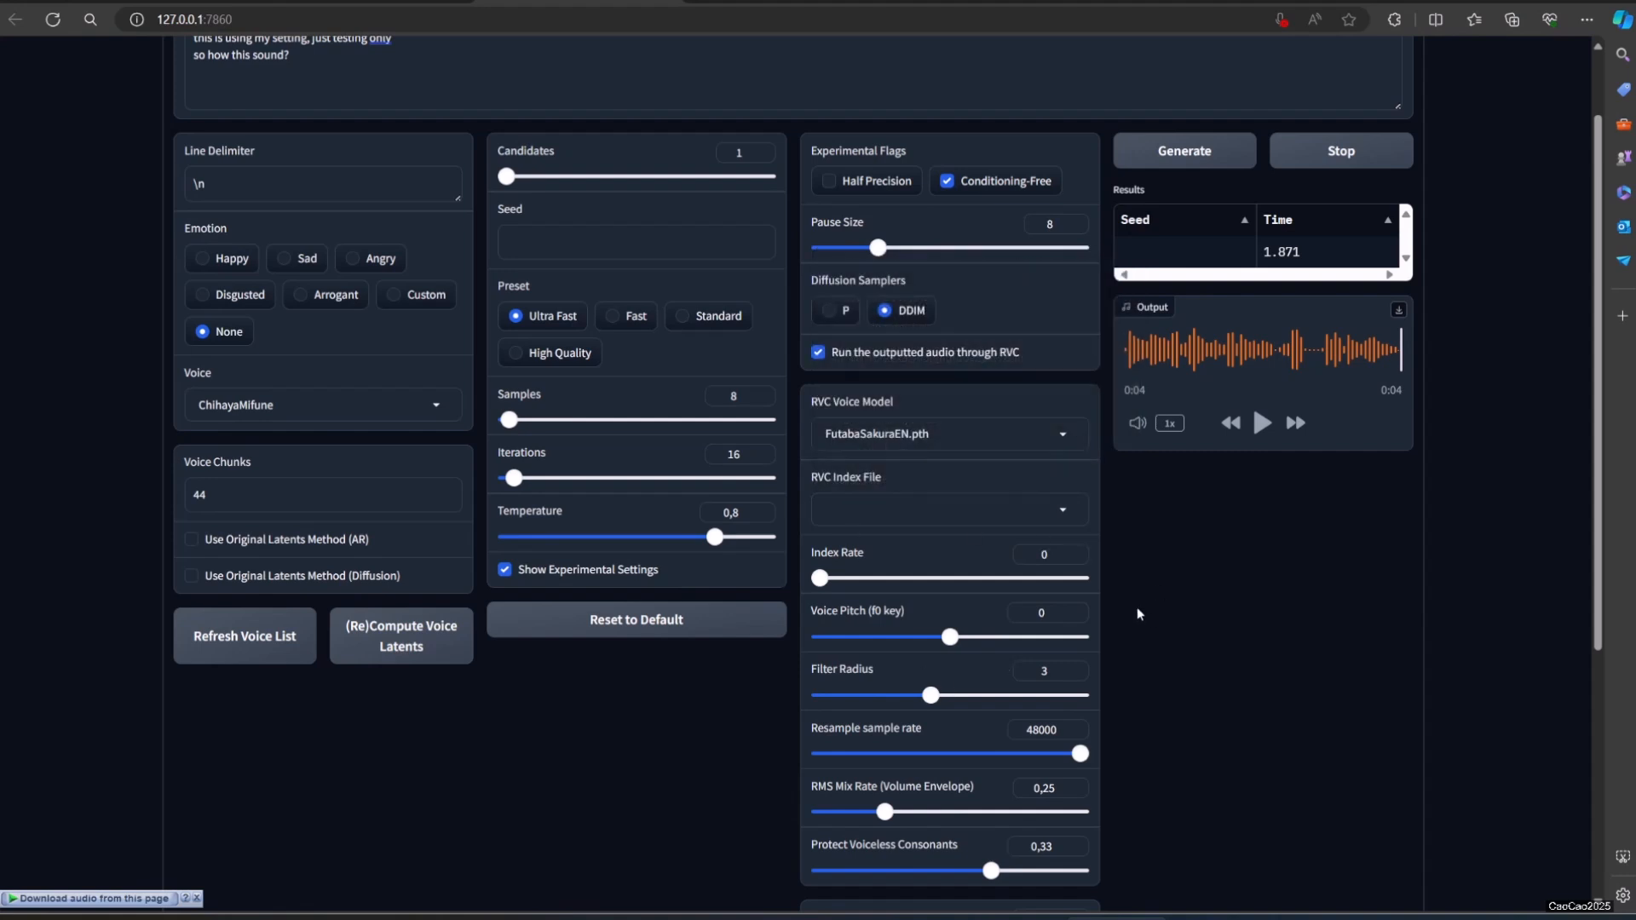
pyautogui.scroll(-2, 1137, 613)
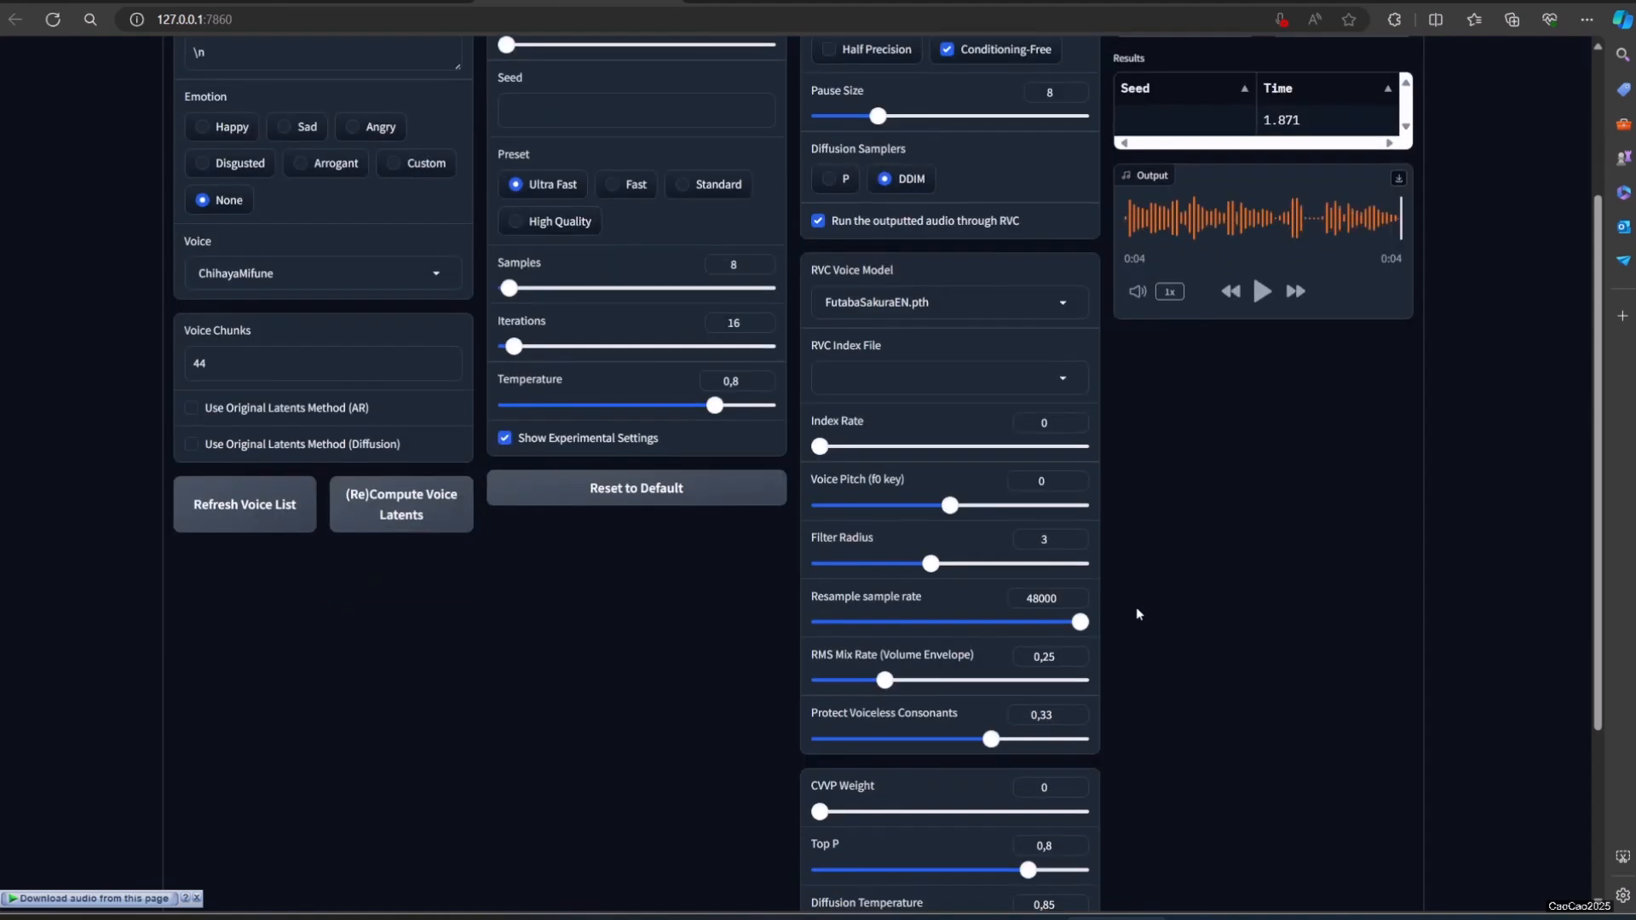
pyautogui.scroll(-3, 1136, 607)
pyautogui.scroll(3, 1137, 606)
pyautogui.scroll(3, 1133, 602)
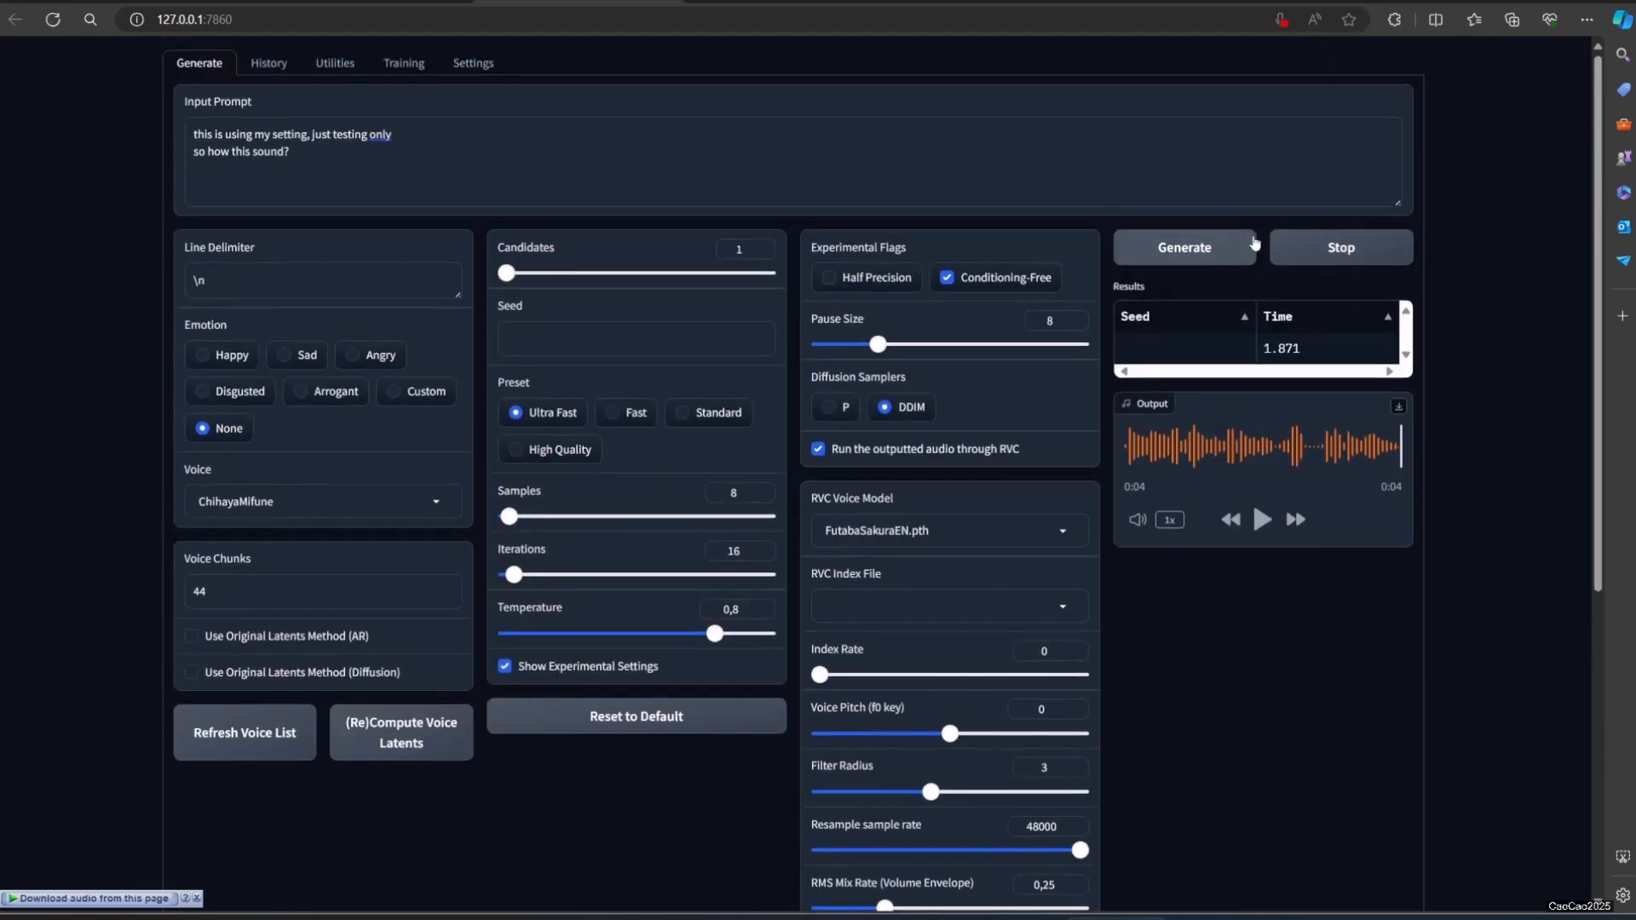
# Step: Play the existing output for comparison, and generate and play the speech run through the FutabaSakuraEN RVC model
pyautogui.click(1263, 521)
pyautogui.click(1197, 247)
pyautogui.click(1270, 530)
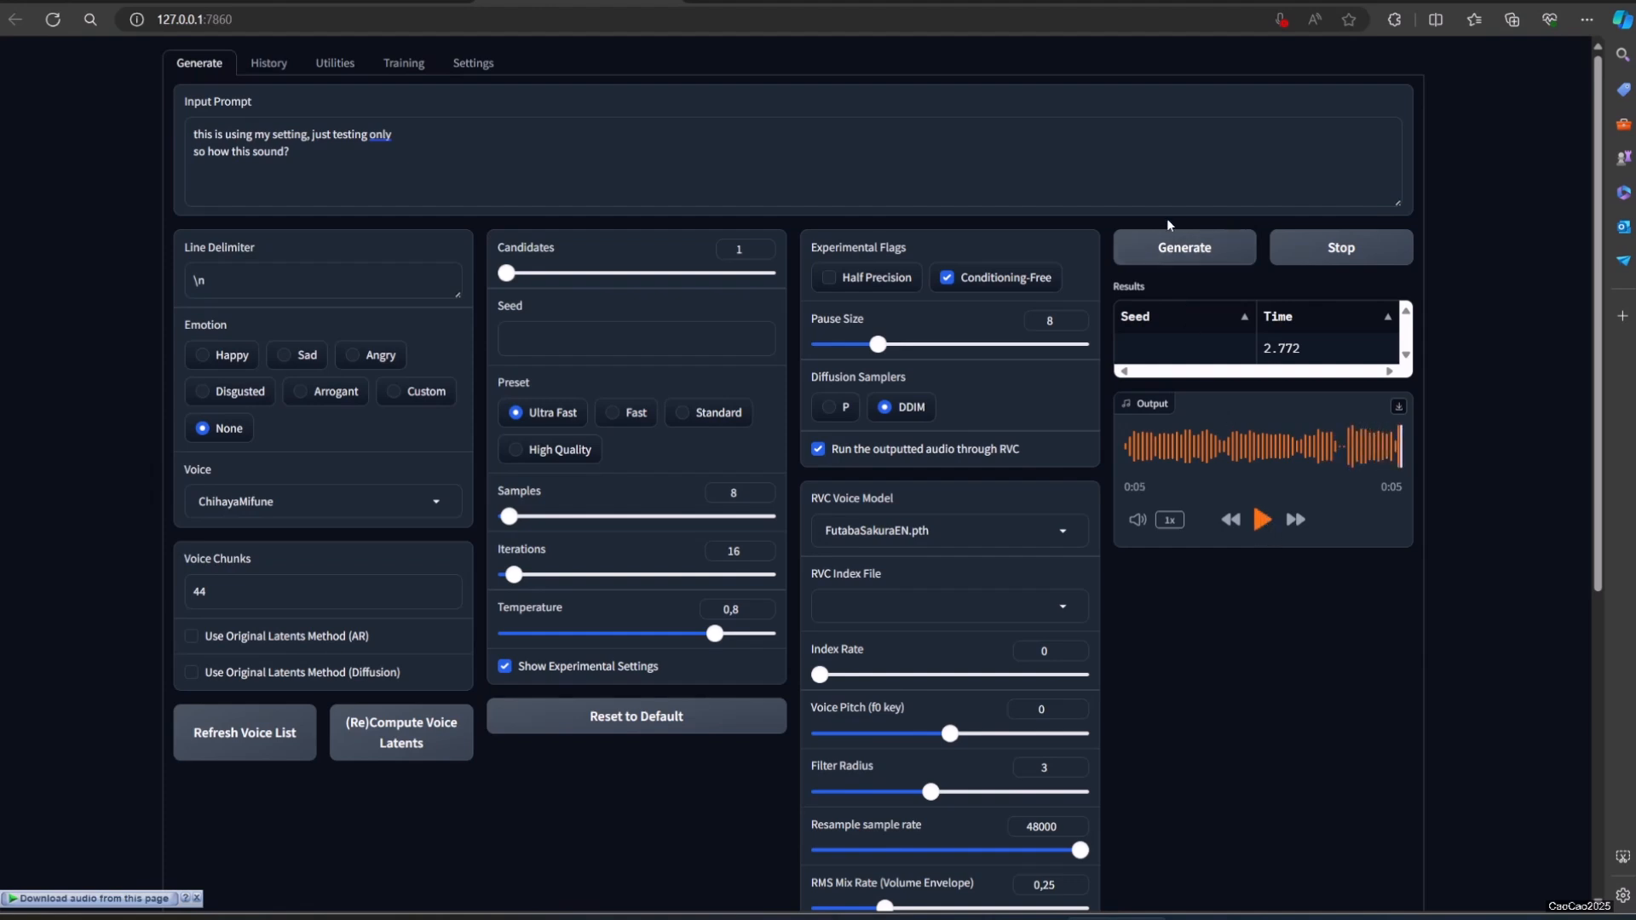
# Step: Generate and play two more versions of the speech with the same FutabaSakuraEN RVC model
pyautogui.click(1004, 547)
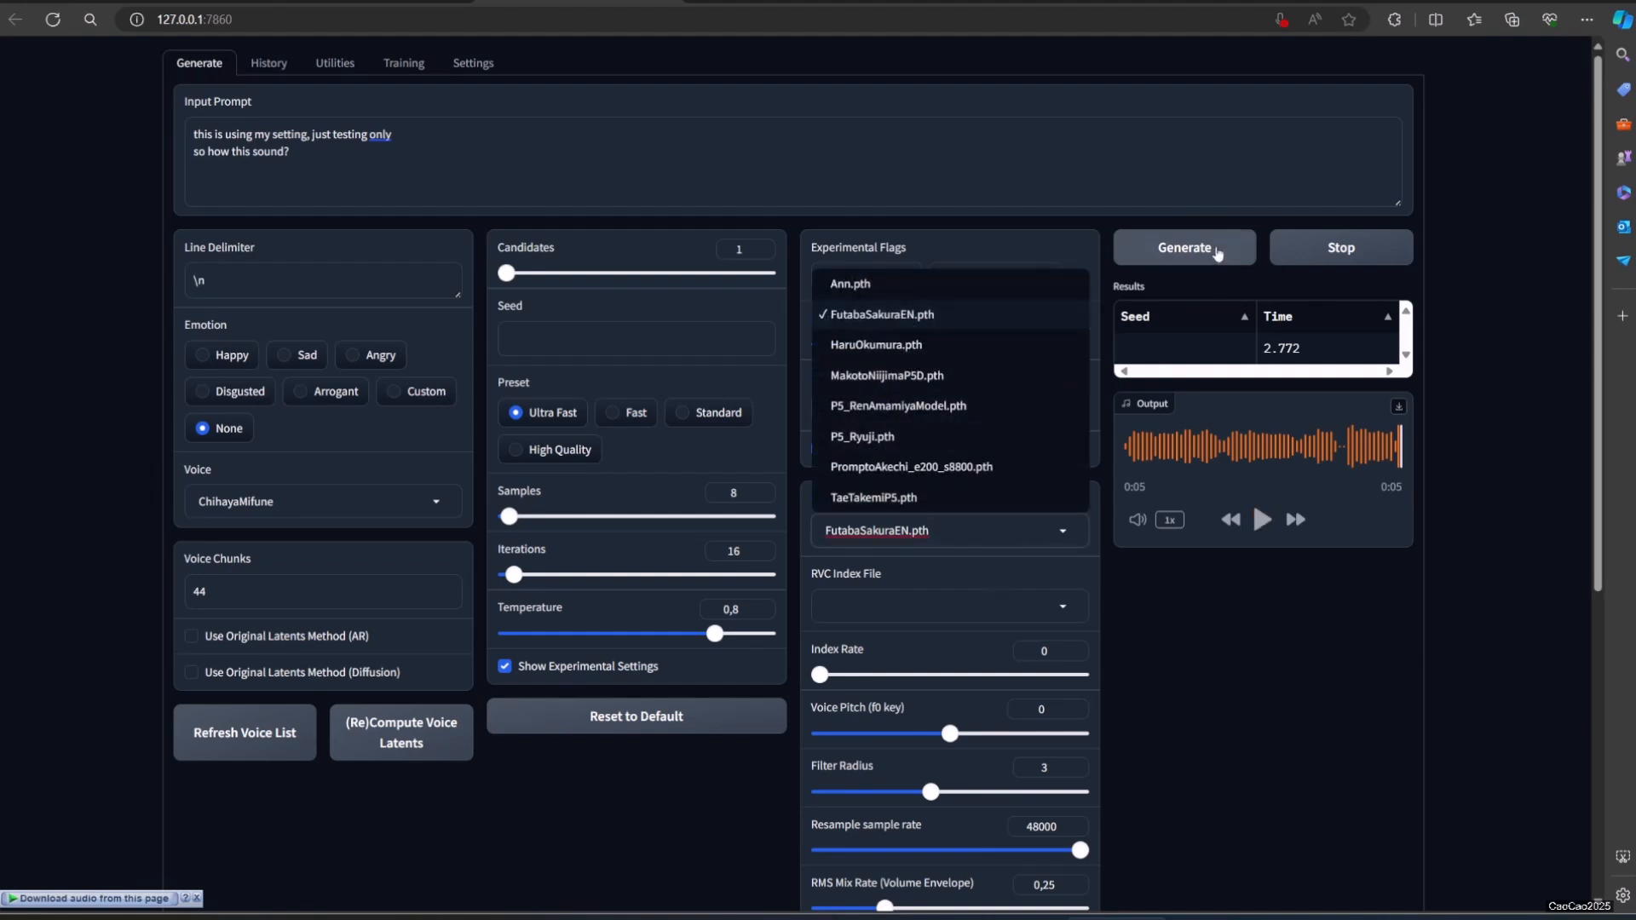
pyautogui.click(1185, 247)
pyautogui.click(1260, 522)
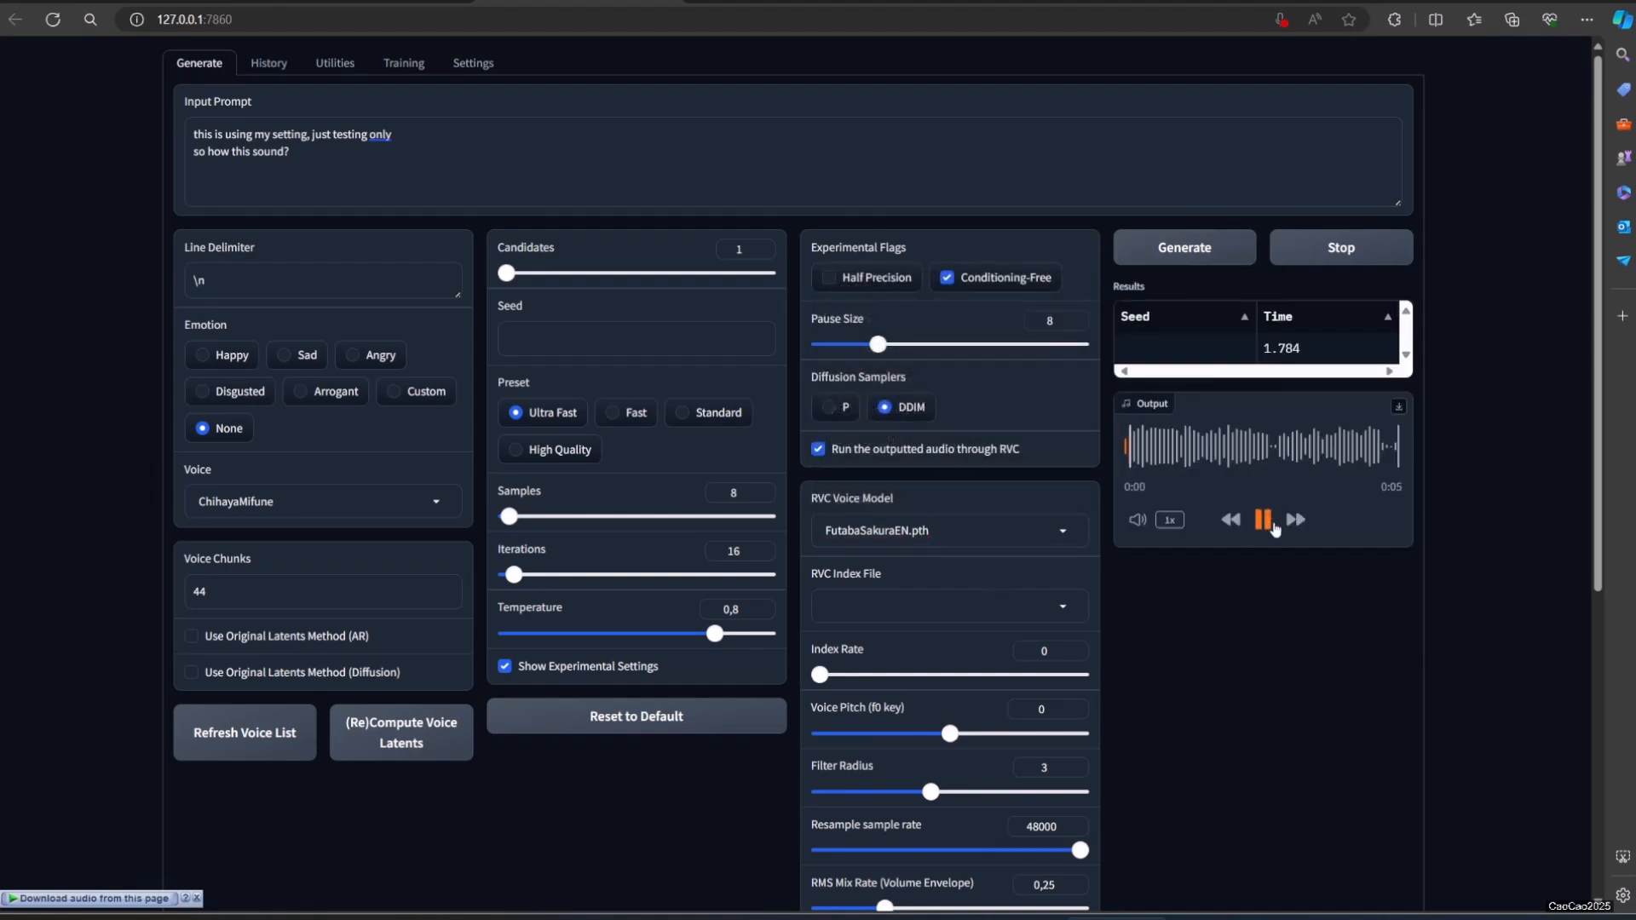
pyautogui.click(1185, 249)
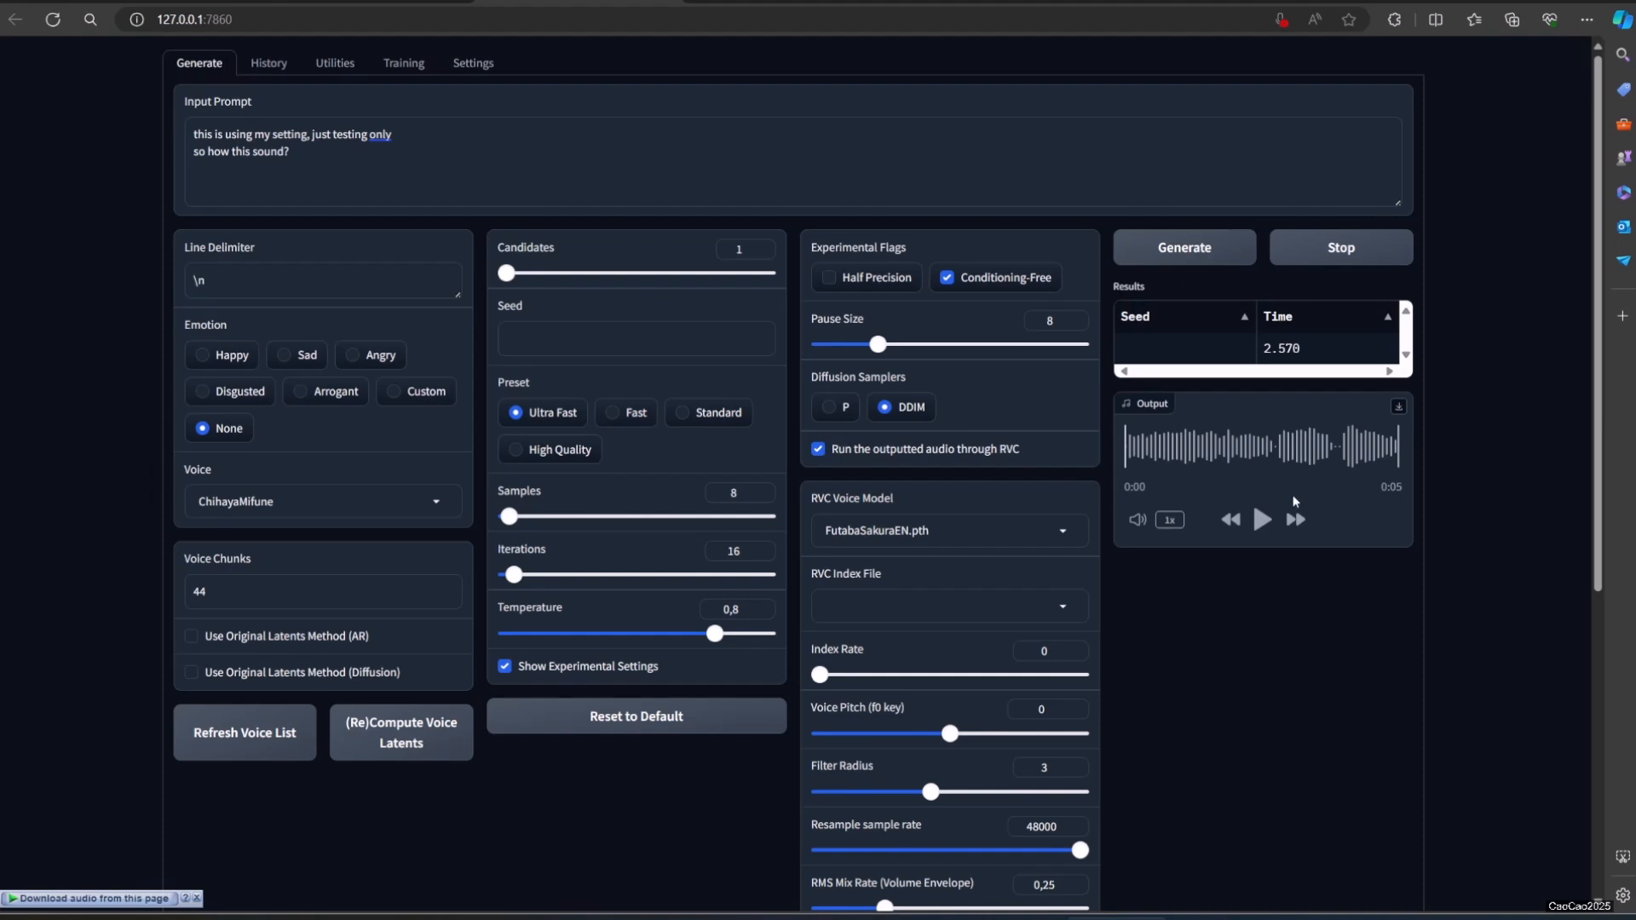
pyautogui.click(1263, 523)
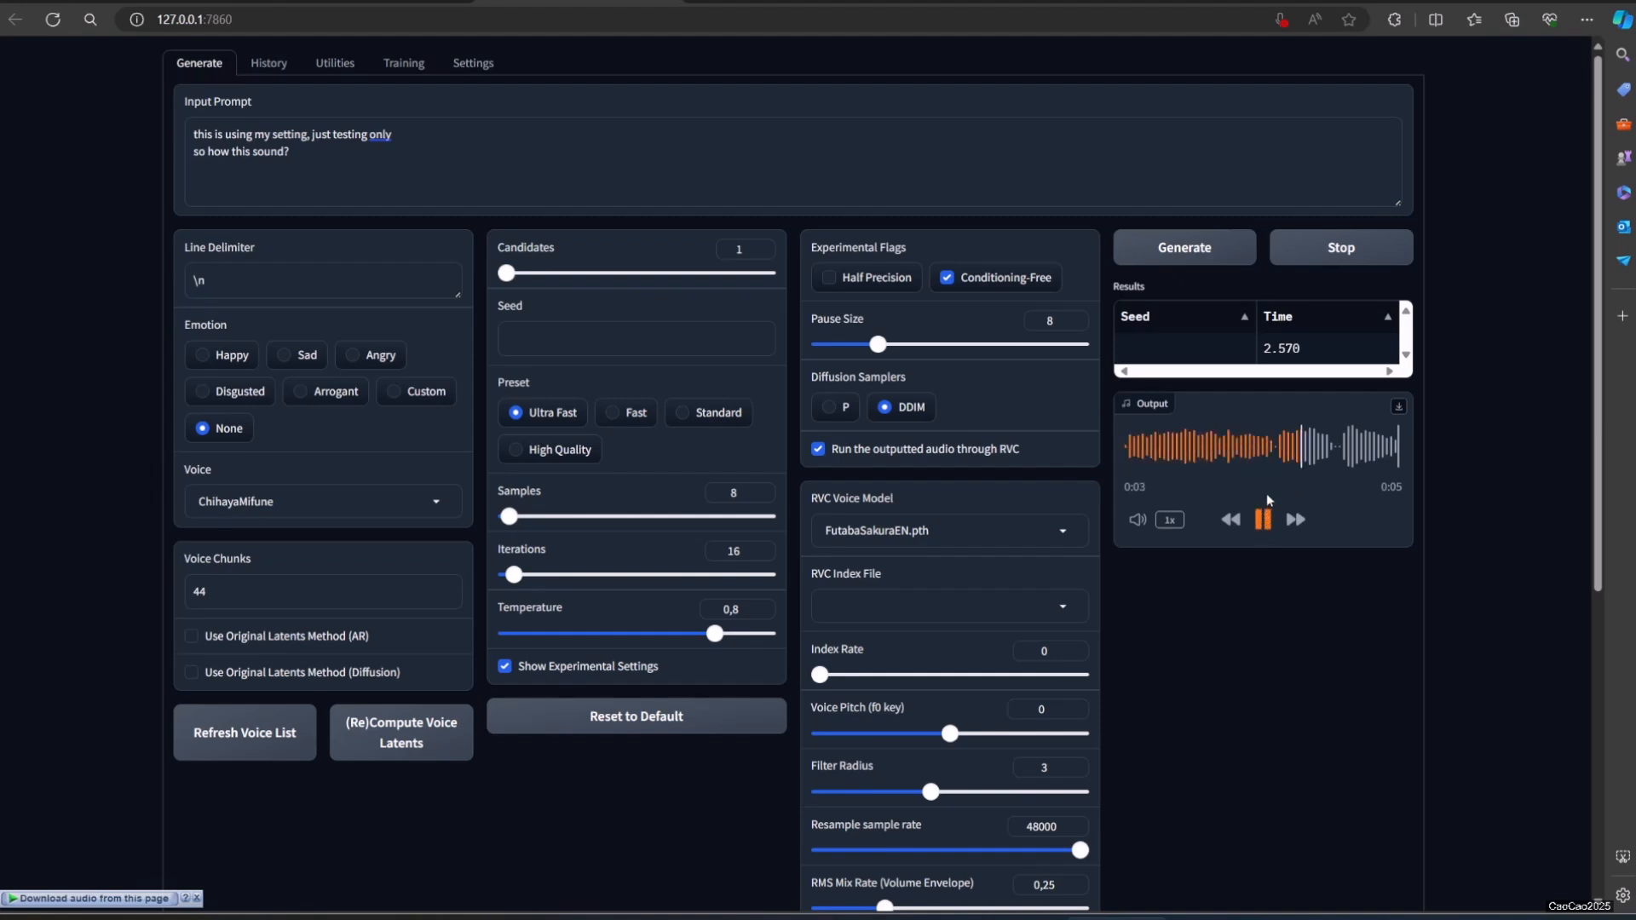
# Step: Change the RVC voice model to Ann.pth, and generate and play two versions of the speech
pyautogui.click(1009, 532)
pyautogui.click(856, 284)
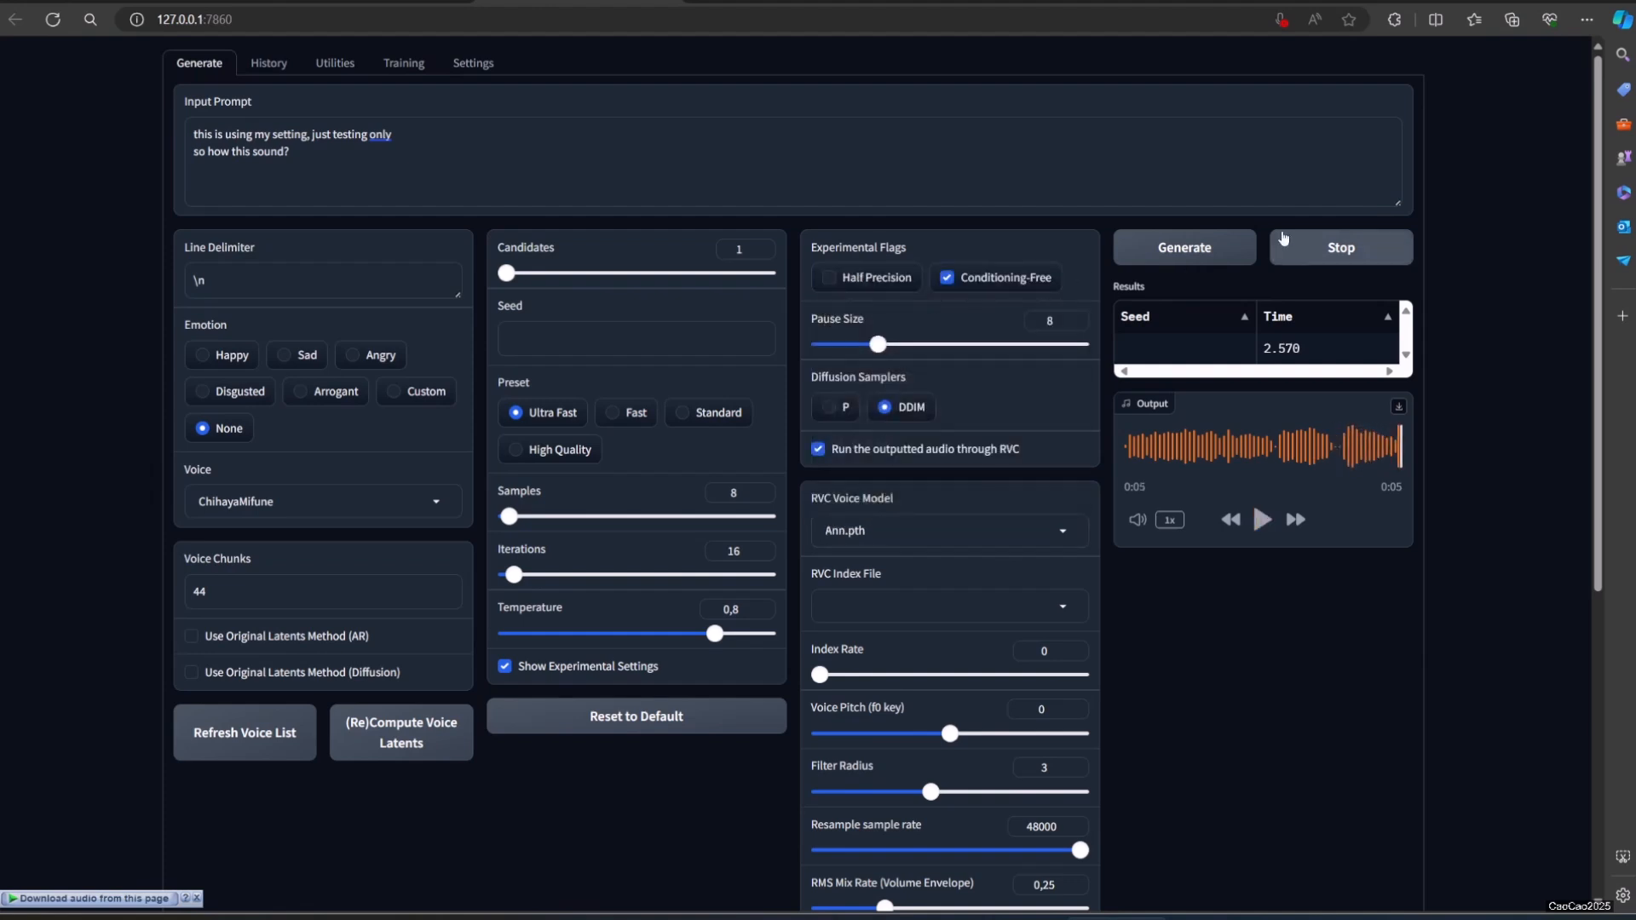
pyautogui.click(1191, 252)
pyautogui.click(1261, 522)
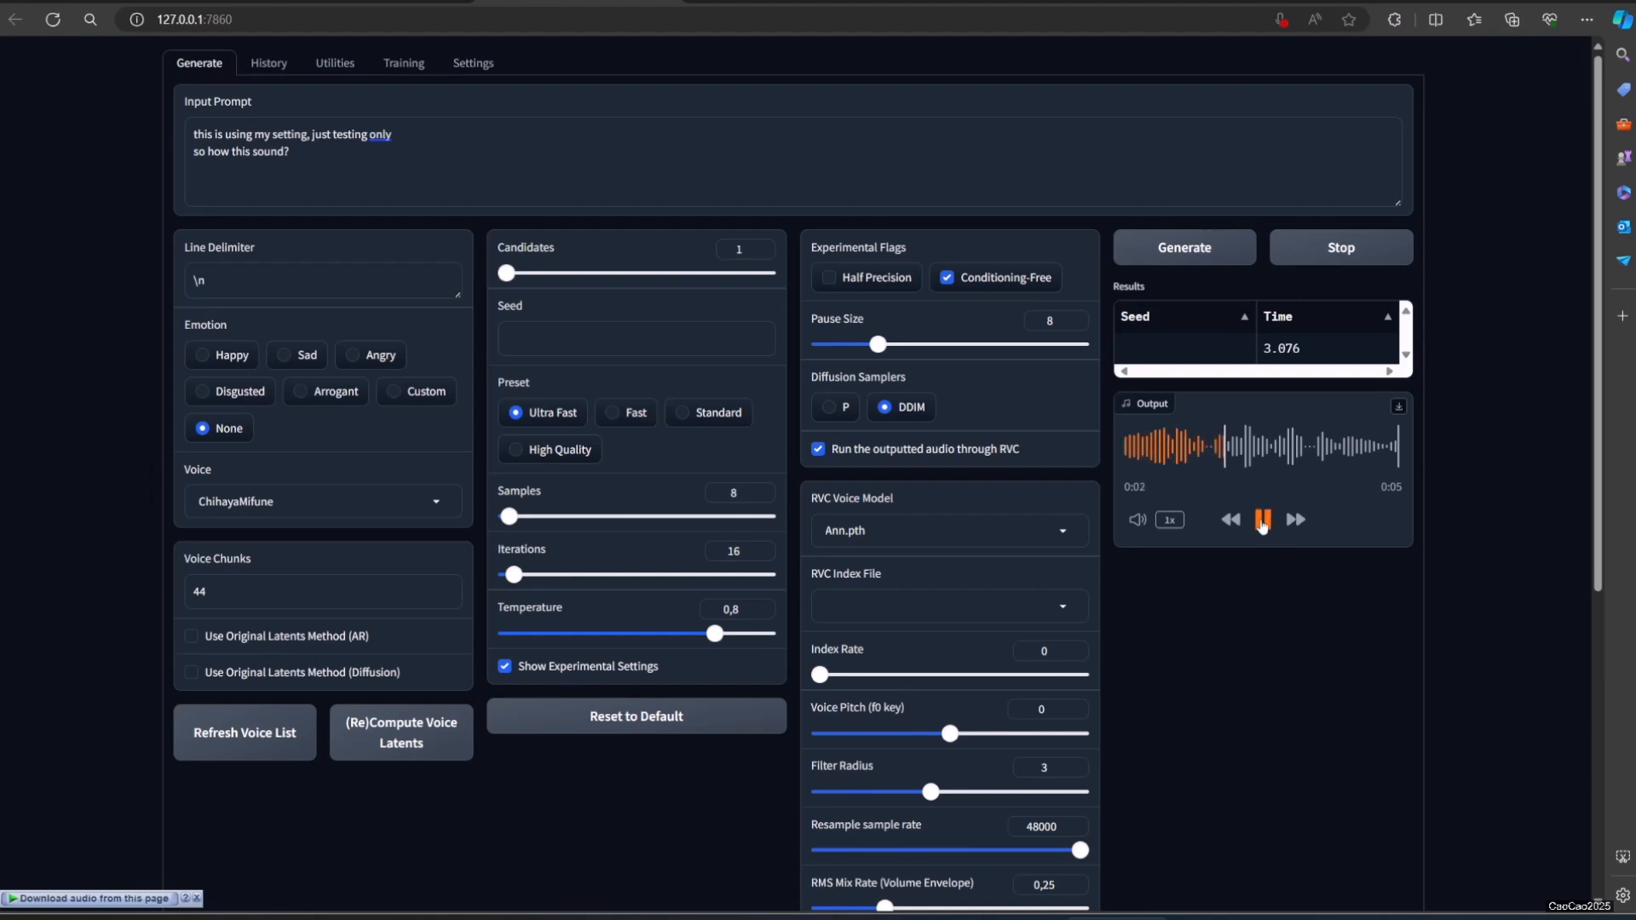
pyautogui.click(1210, 255)
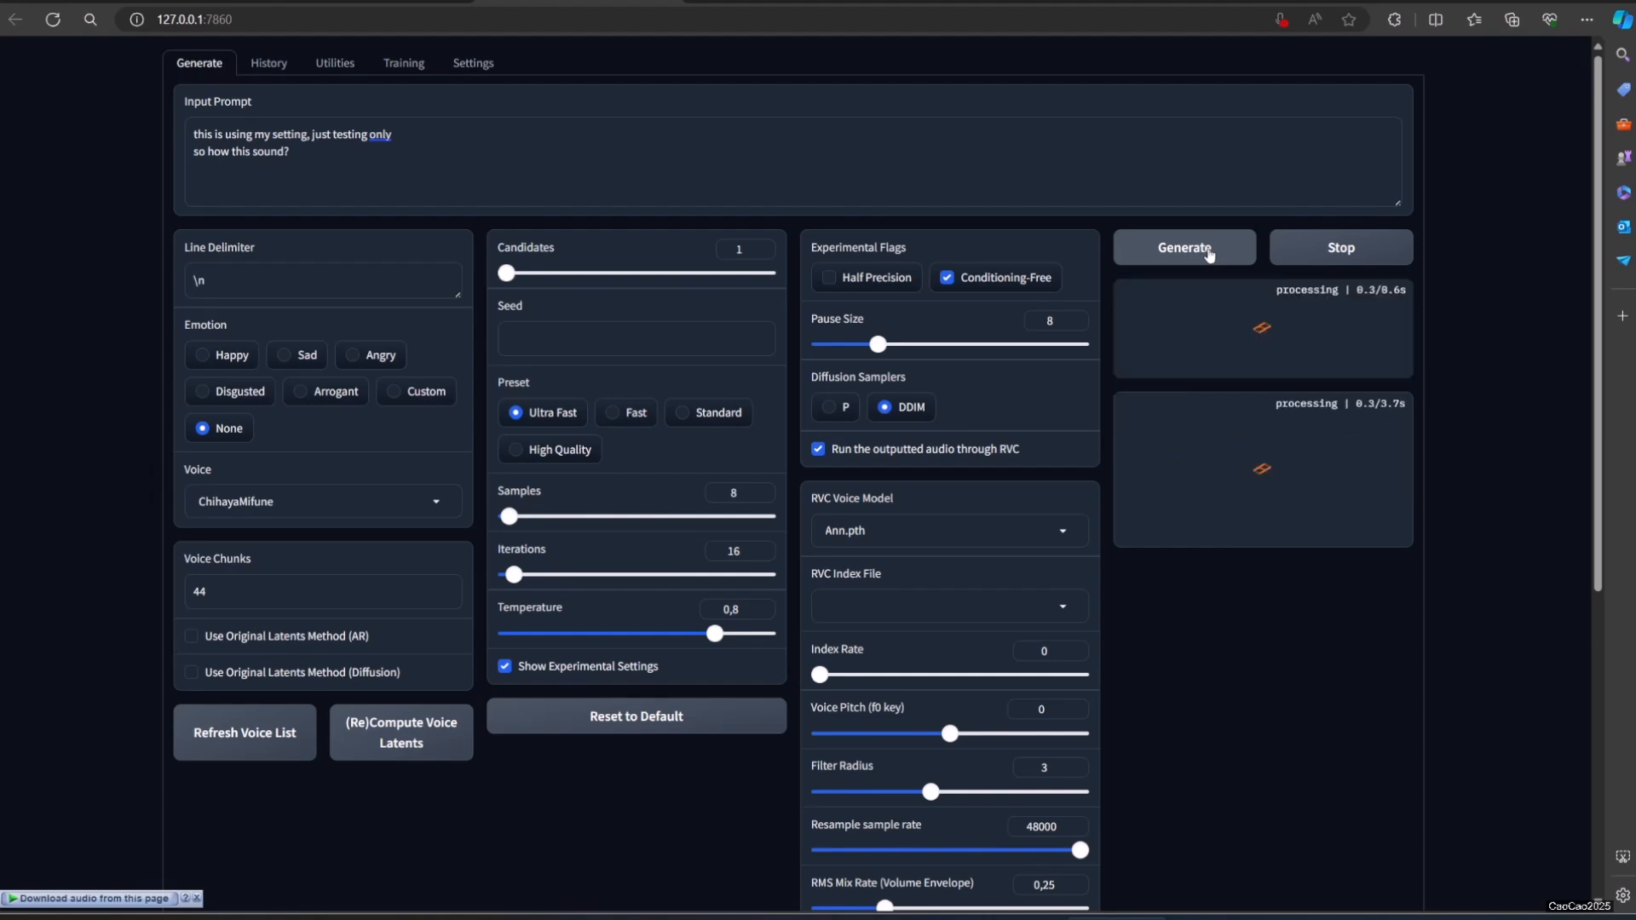
pyautogui.click(1262, 522)
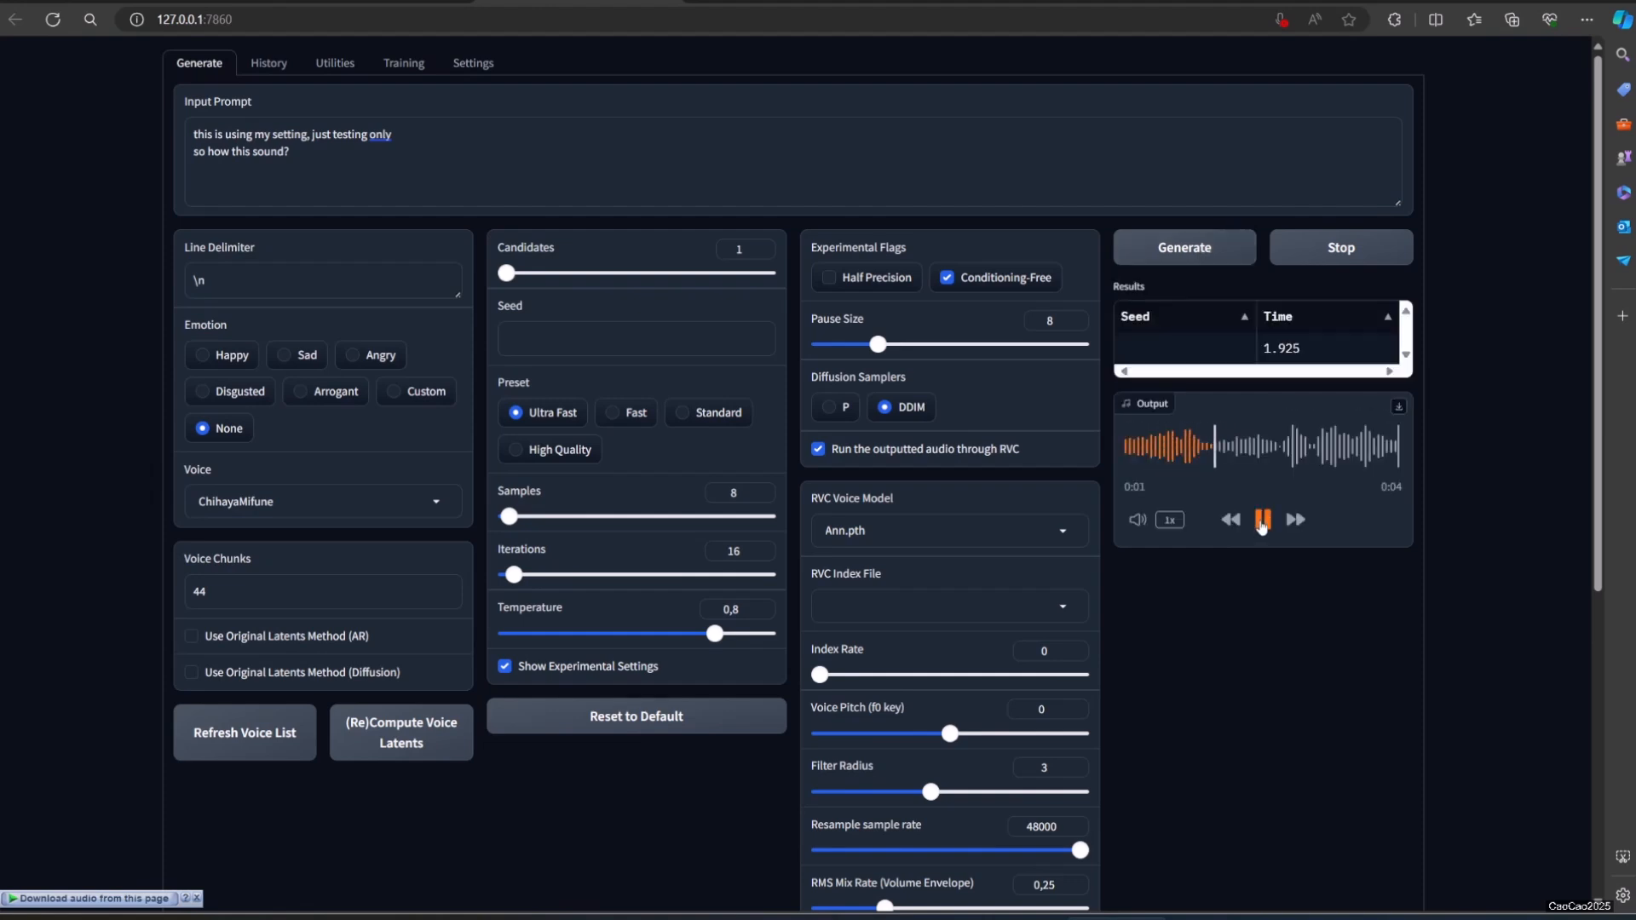
# Step: Change the RVC voice model to TaeTakemiP5.pth, and generate and play the speech
pyautogui.click(1024, 536)
pyautogui.click(922, 498)
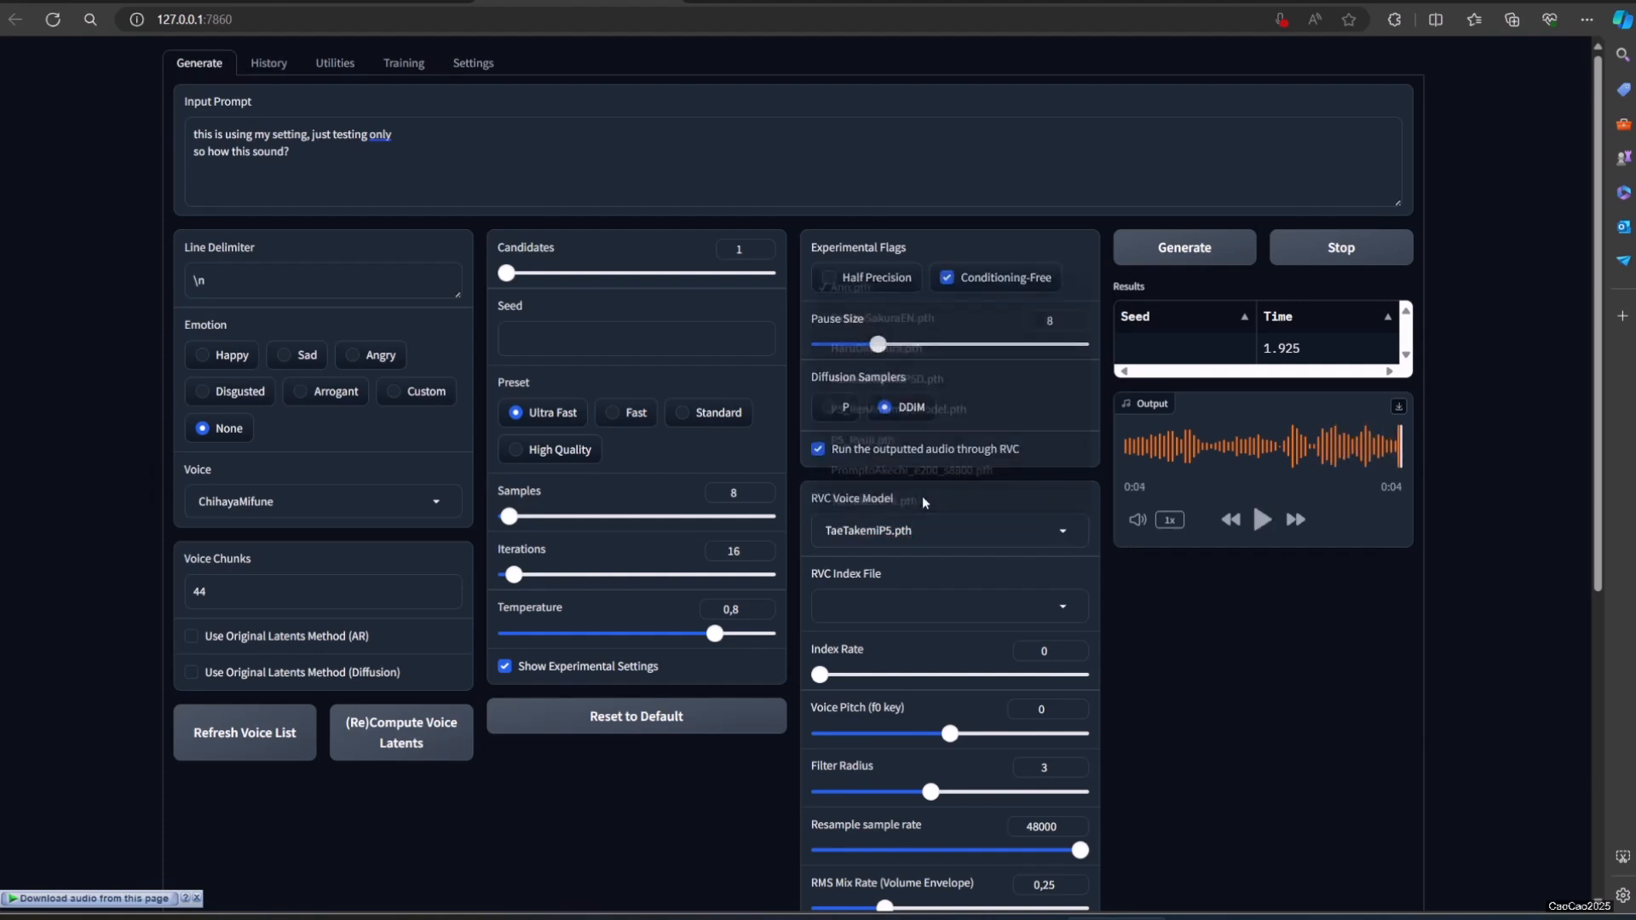
pyautogui.click(1193, 254)
pyautogui.click(1262, 519)
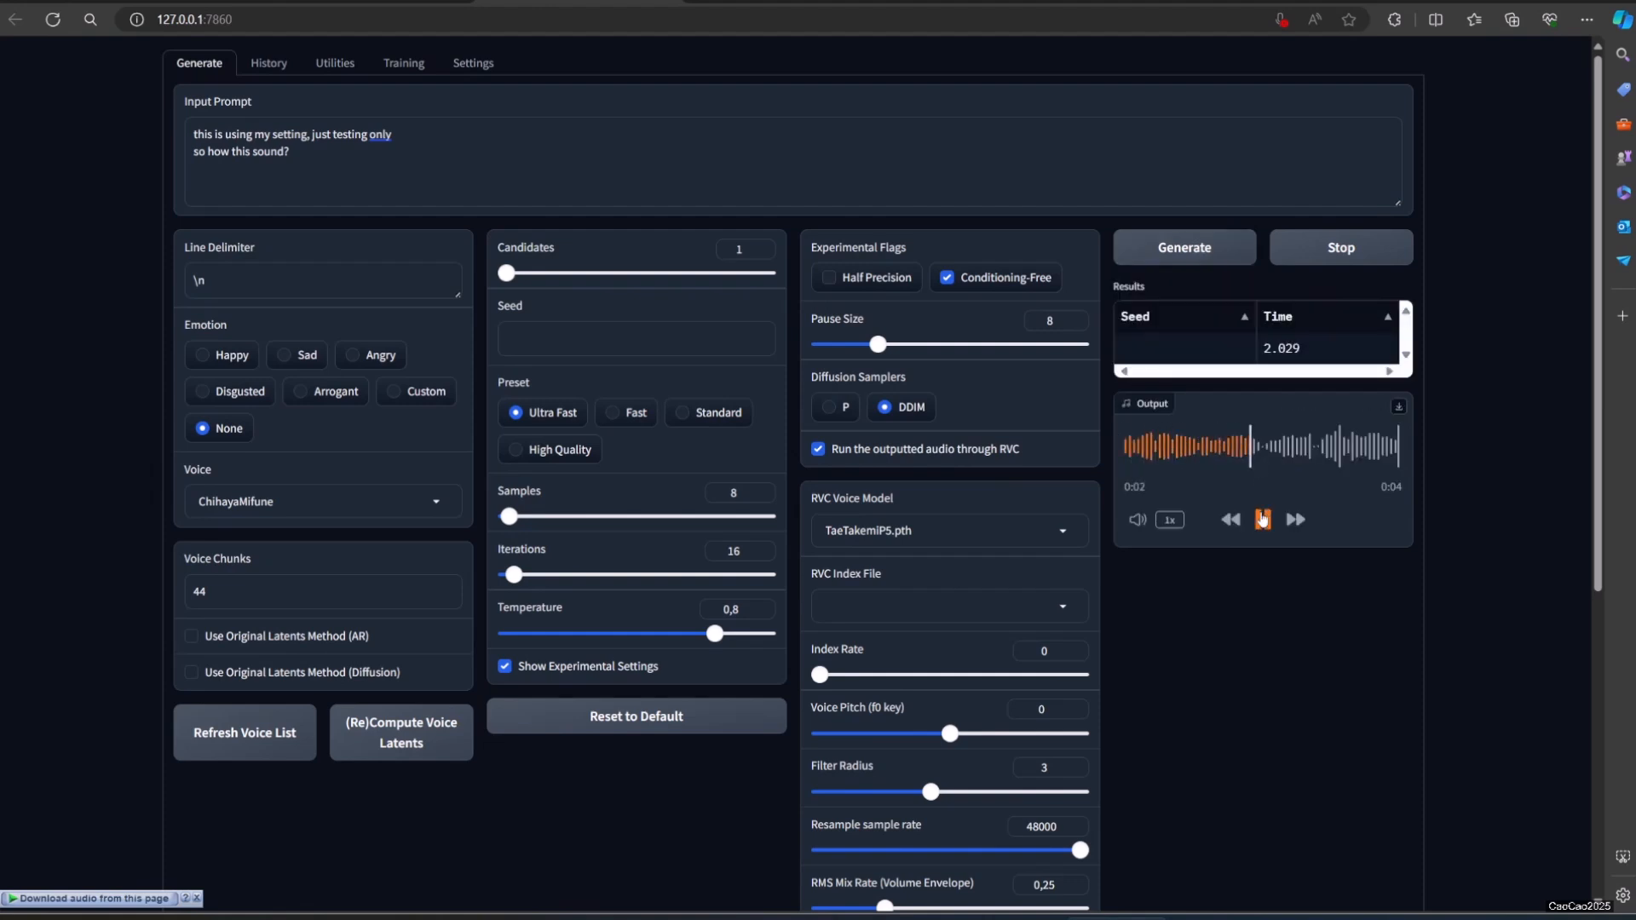
# Step: Change the RVC voice model to P5_Ryuji.pth and set the voice pitch (f0 key) to -12
pyautogui.click(986, 532)
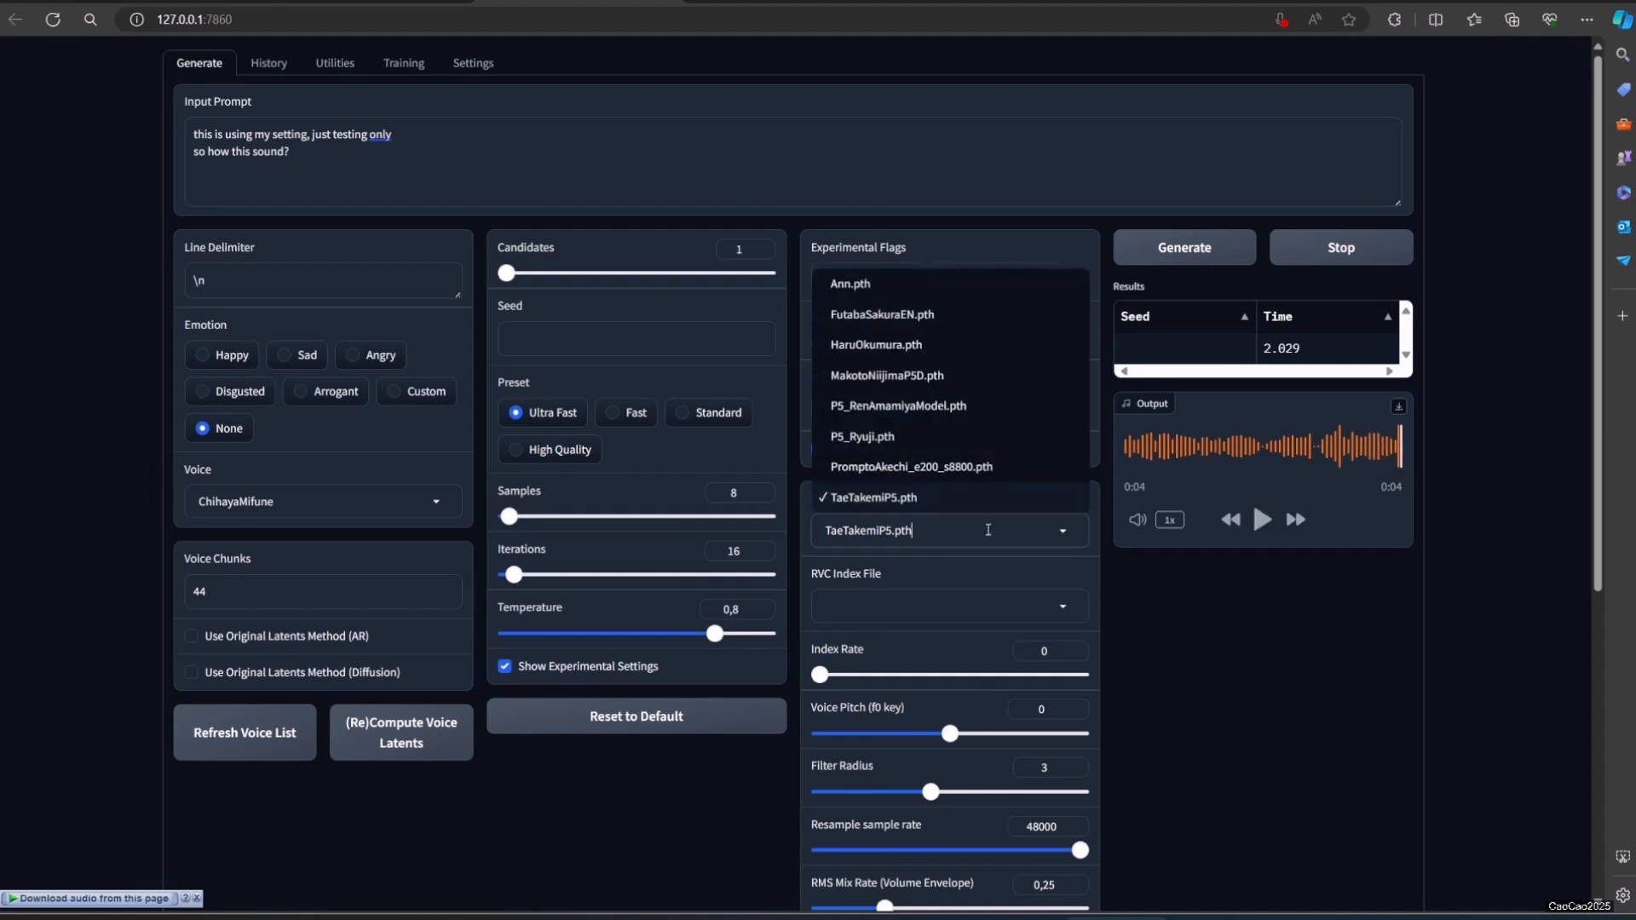
pyautogui.click(974, 439)
pyautogui.scroll(-3, 1196, 673)
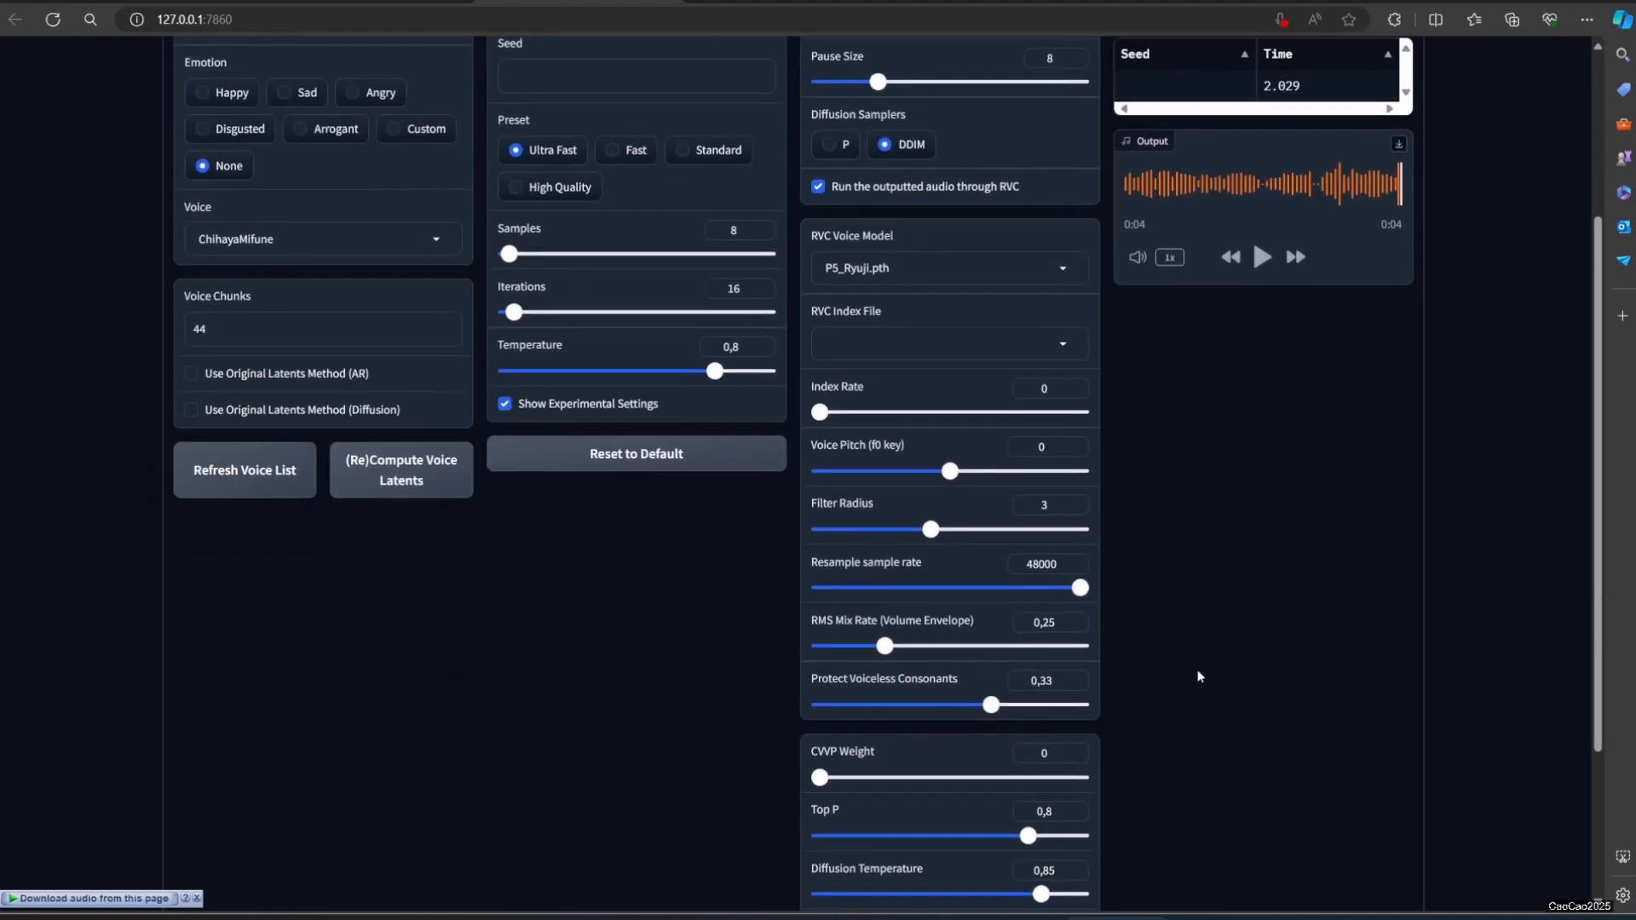
pyautogui.scroll(2, 1199, 673)
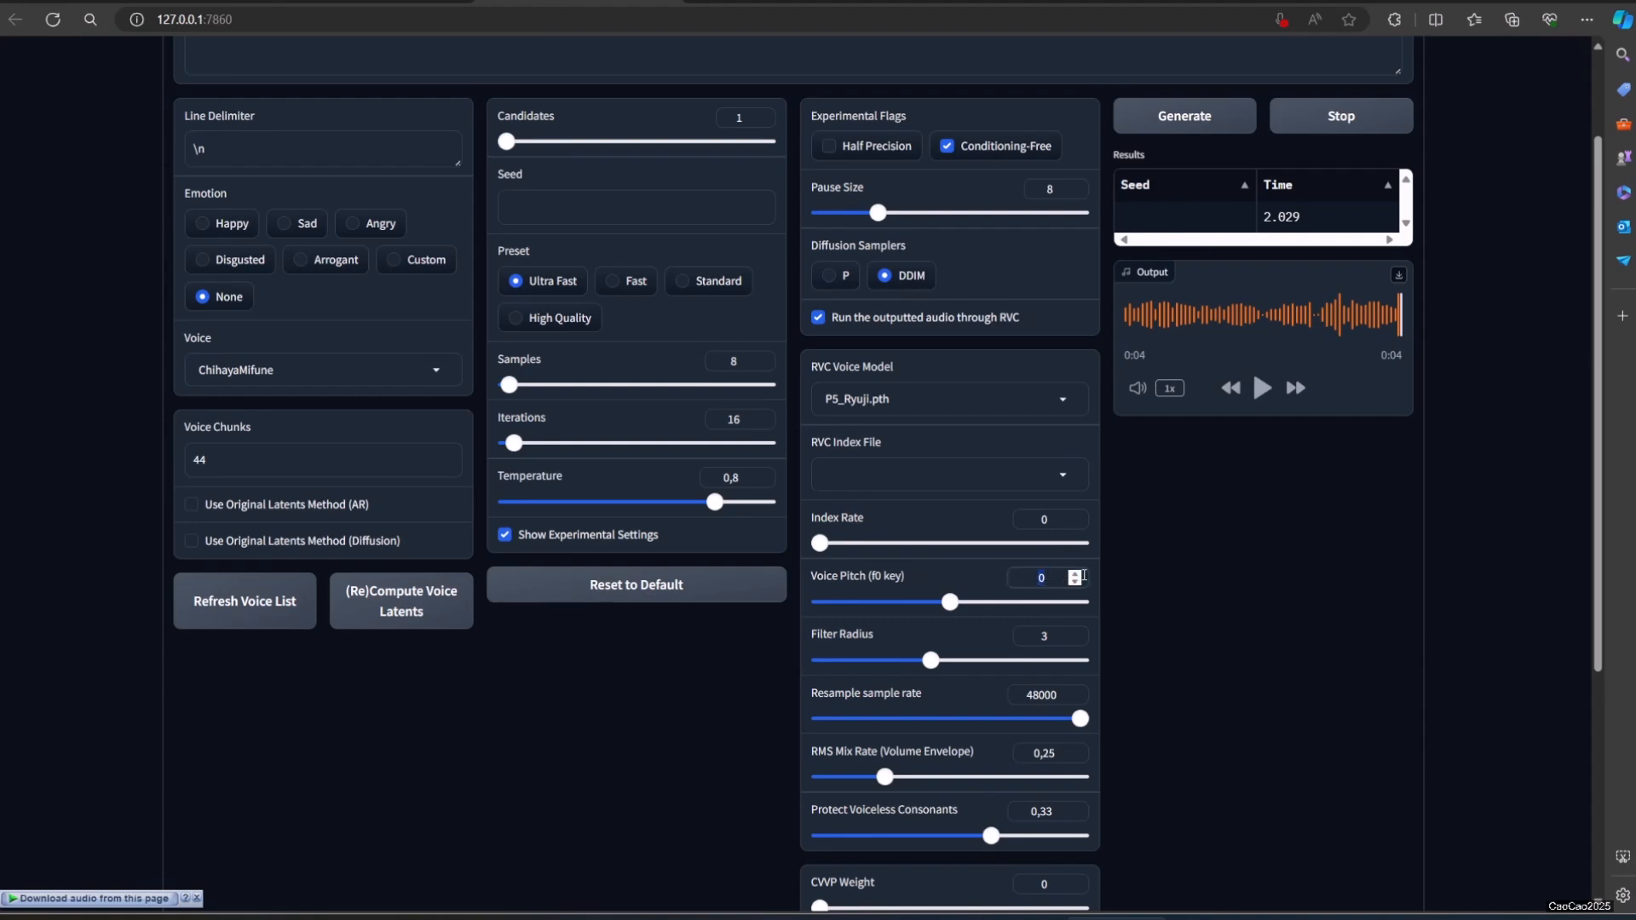
pyautogui.write('12')
pyautogui.click(1232, 623)
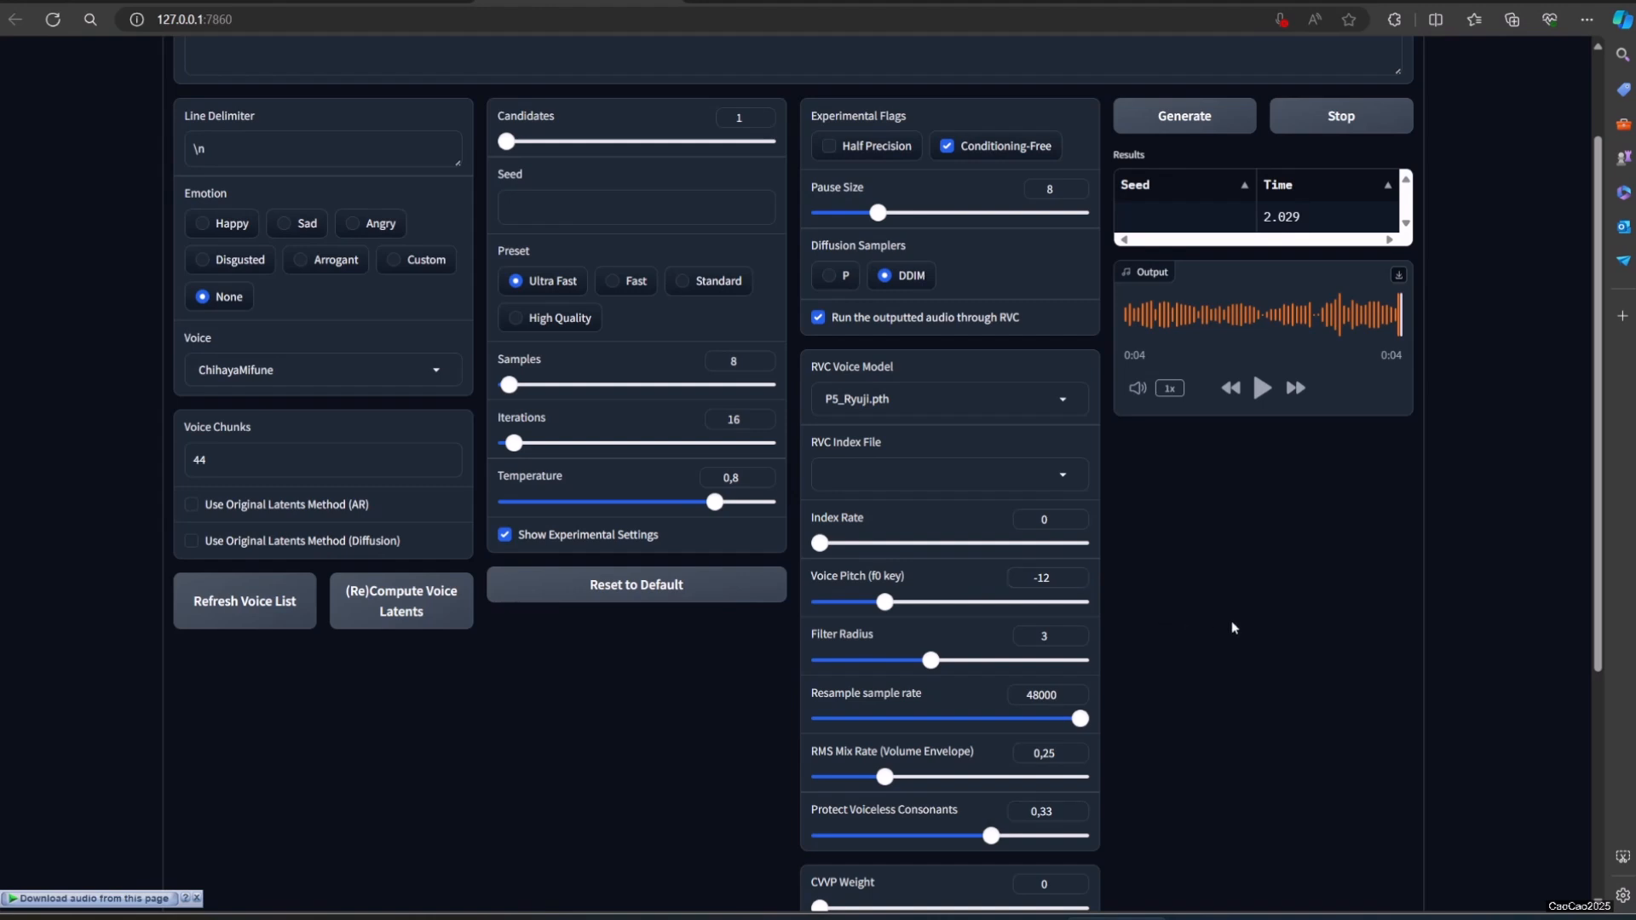
# Step: Generate and play the speech with the P5_Ryuji model and the lowered pitch
pyautogui.click(1184, 115)
pyautogui.scroll(2, 1210, 256)
pyautogui.click(1262, 521)
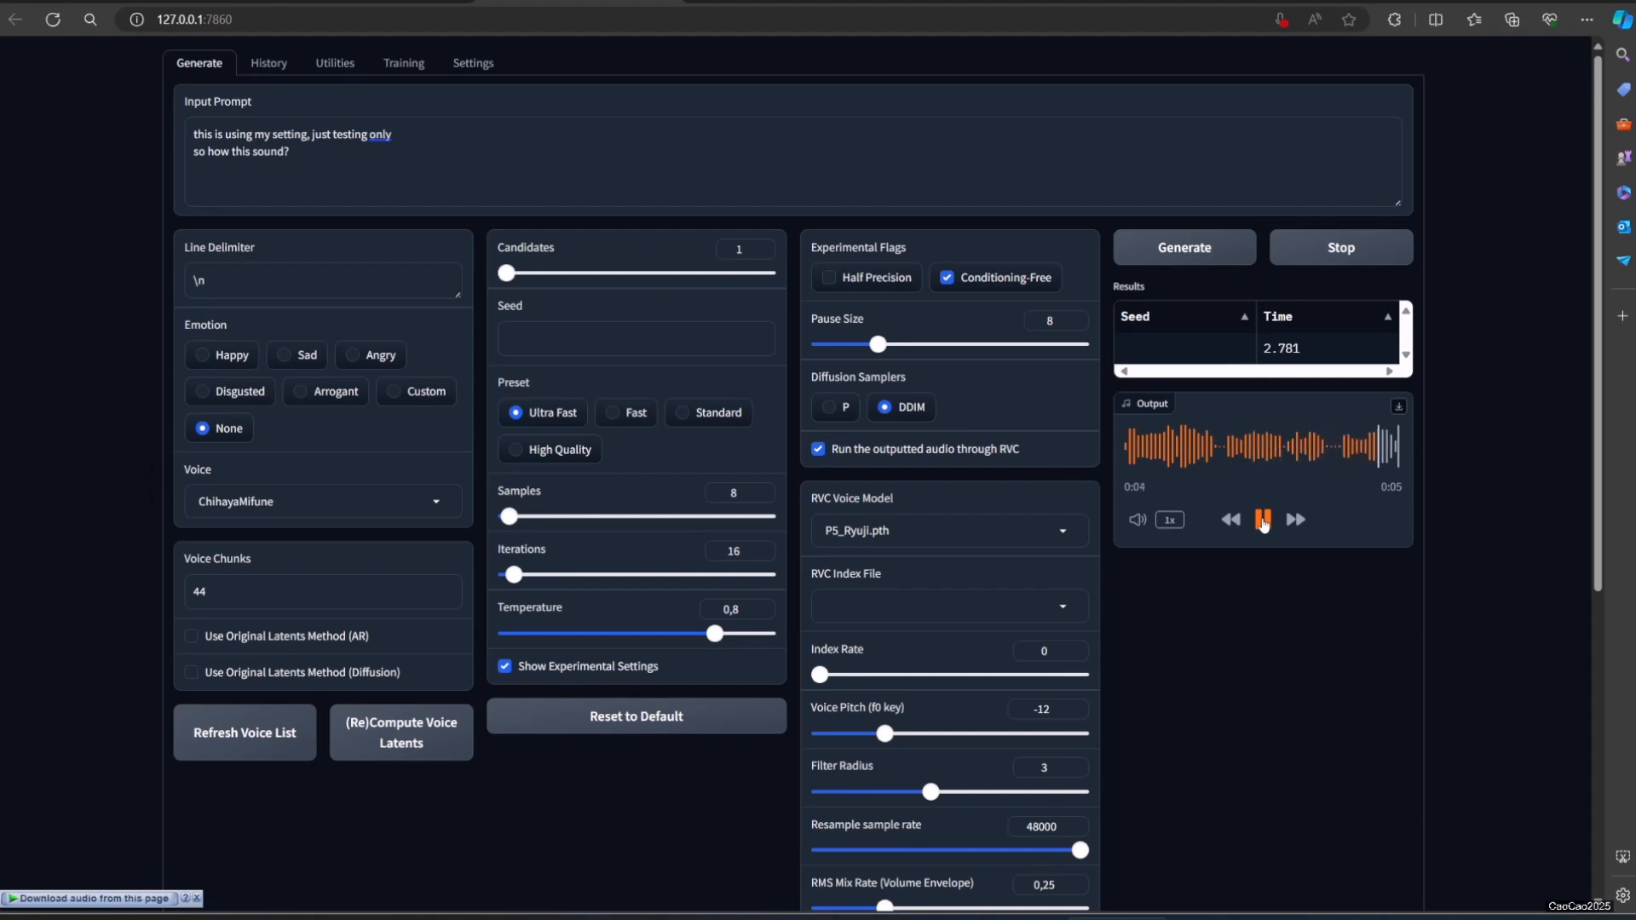
# Step: Disable the use of Hifigan instead of Diffusion, reload the TTS, and return to the speech generation page
pyautogui.click(455, 72)
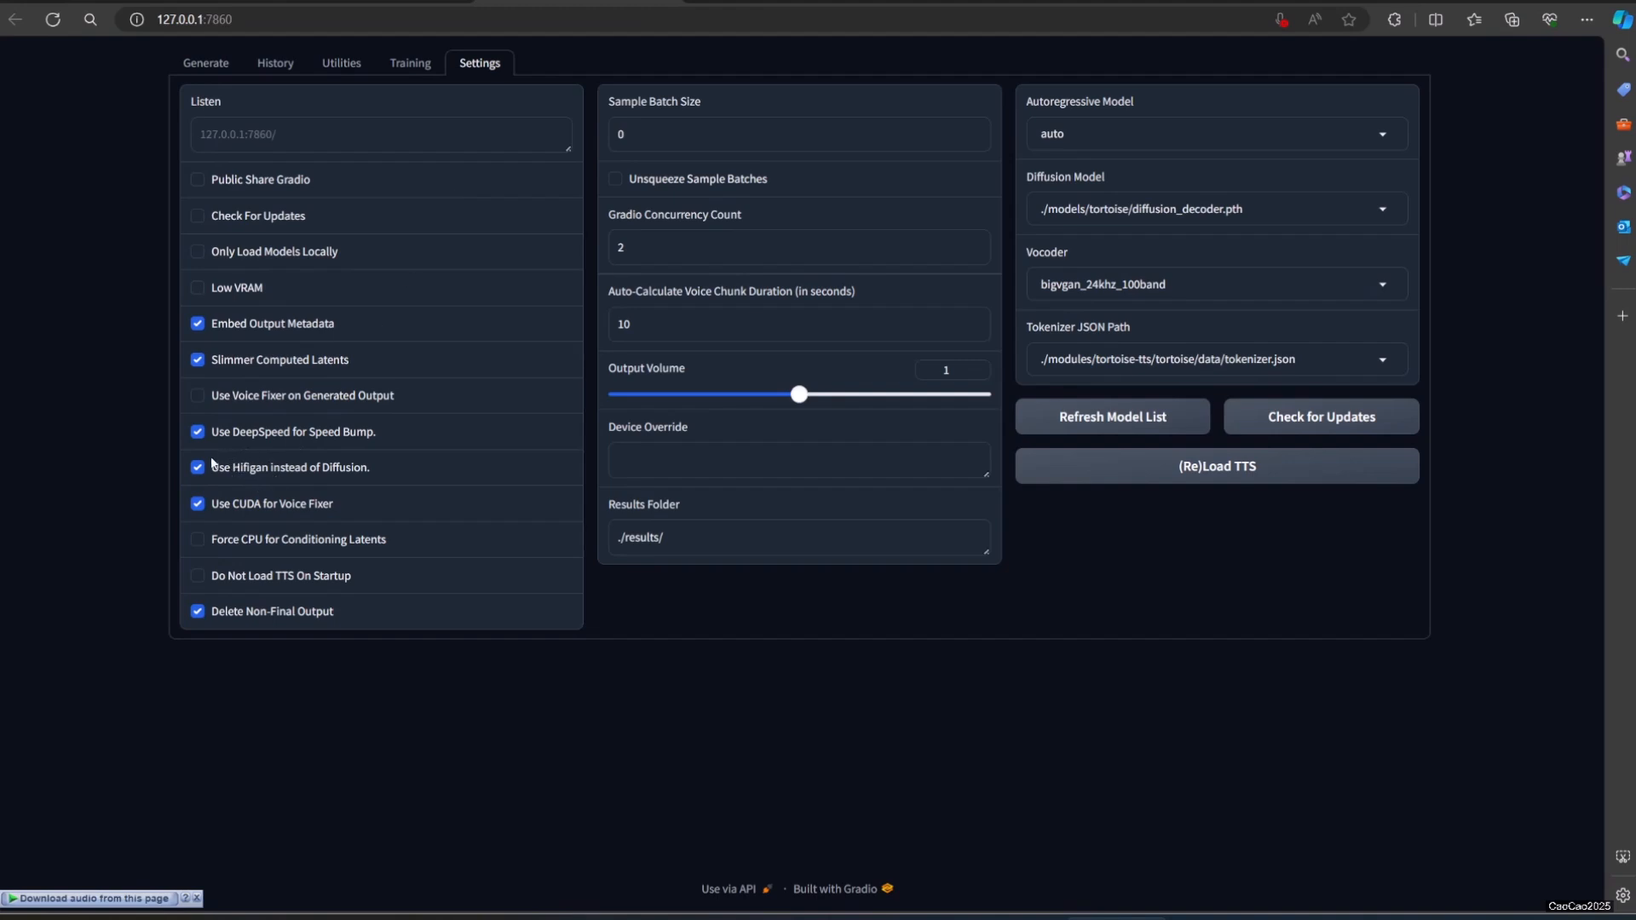
pyautogui.click(225, 63)
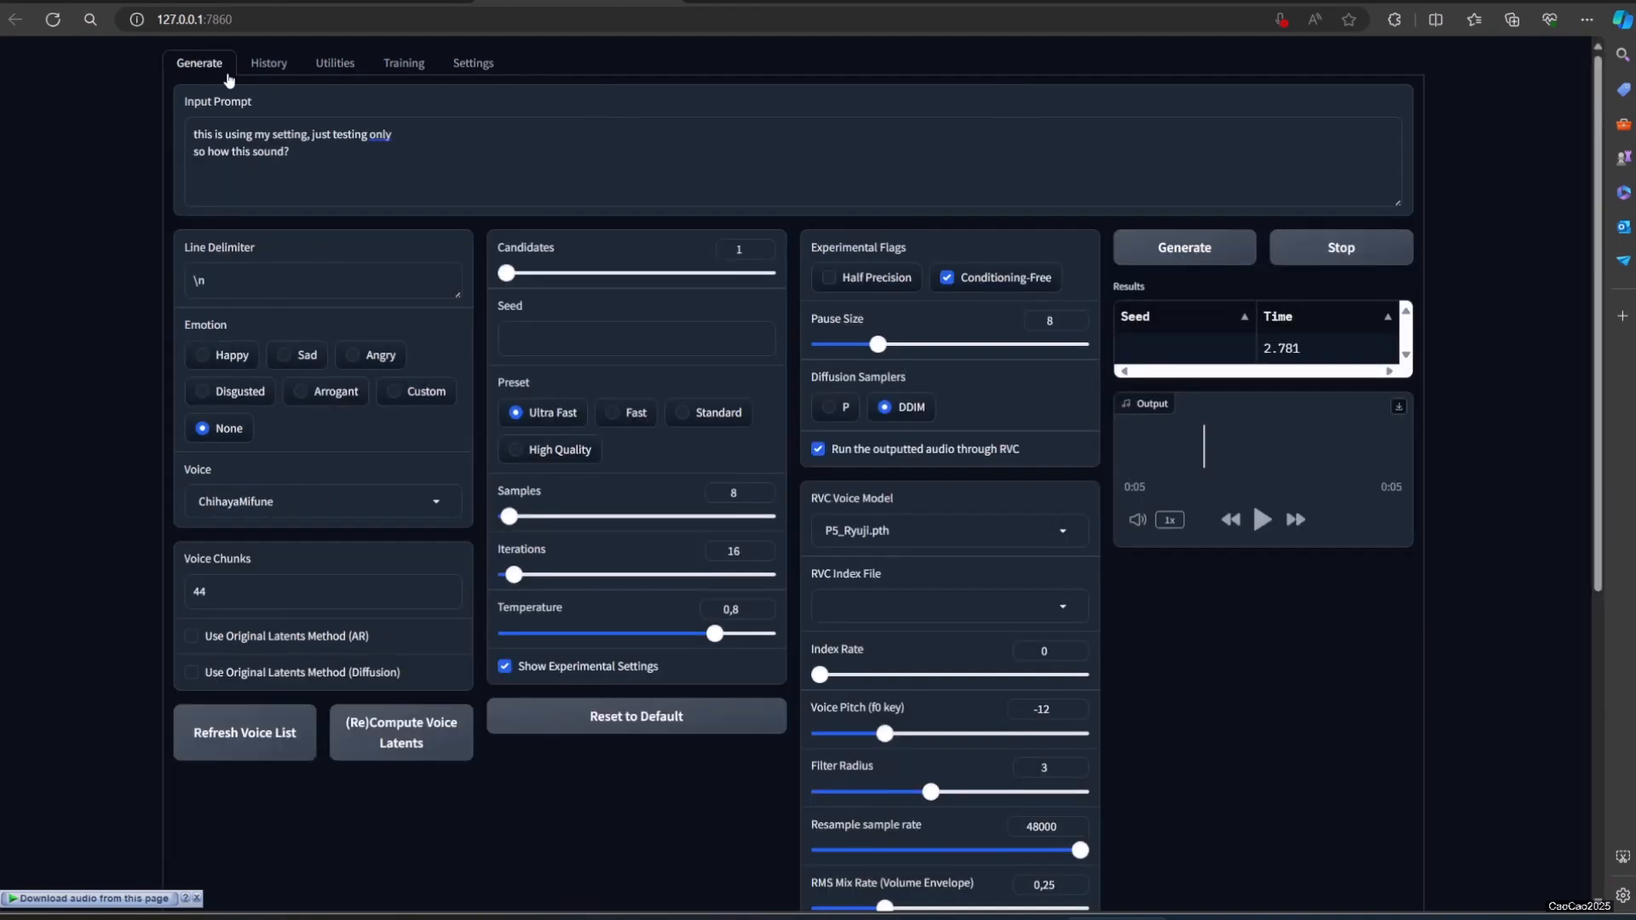
pyautogui.click(468, 72)
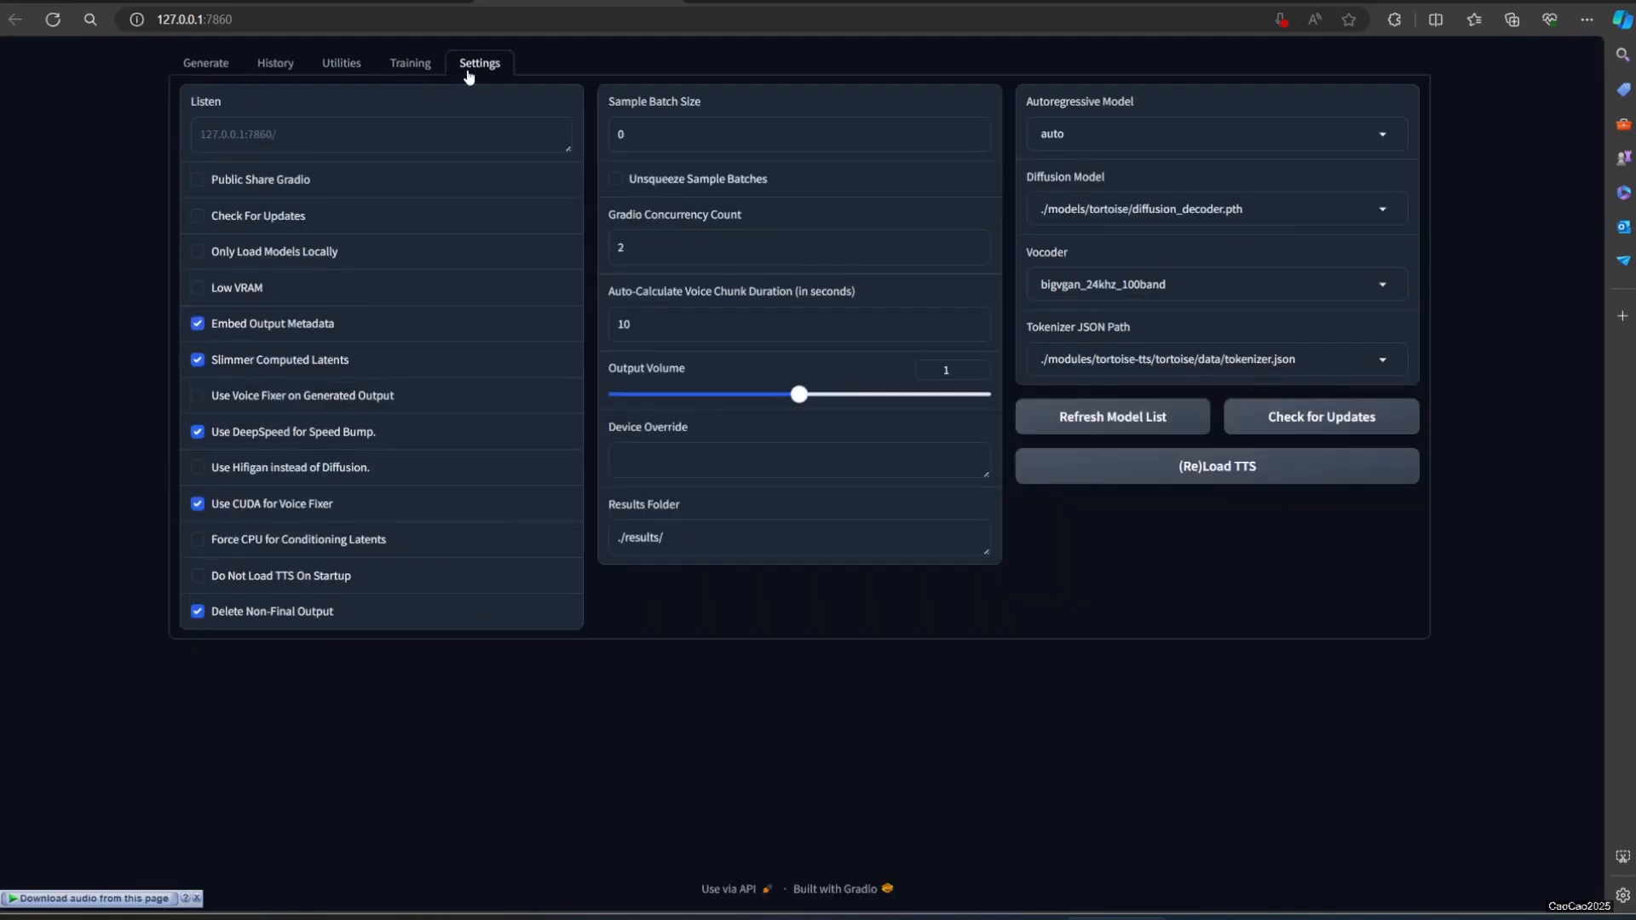
pyautogui.click(1259, 474)
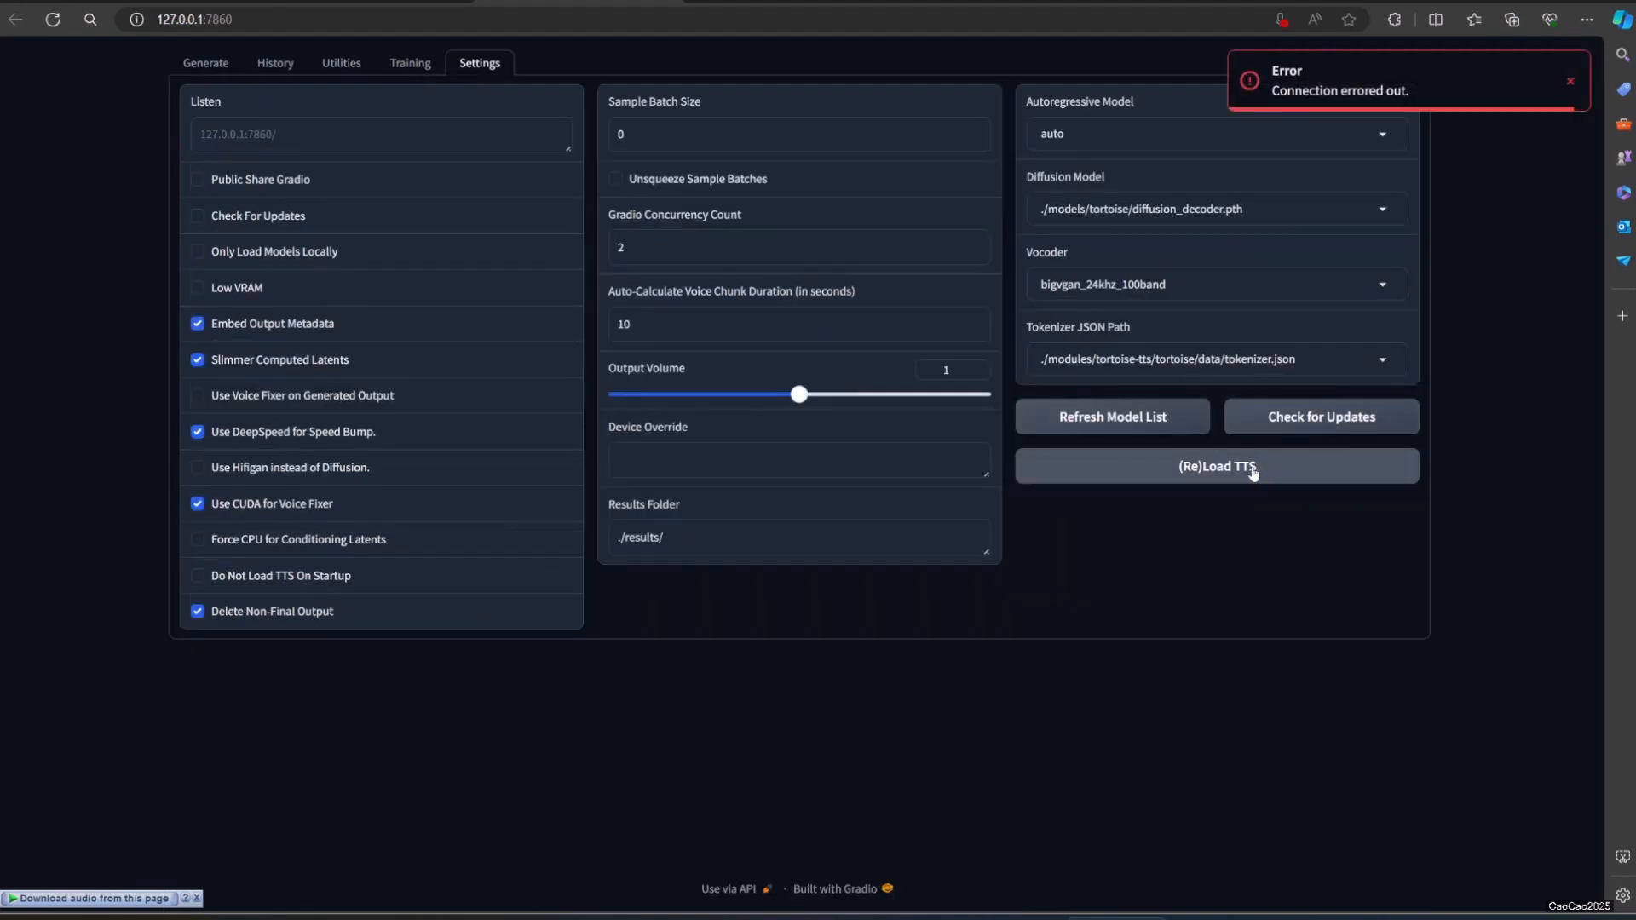
pyautogui.click(223, 63)
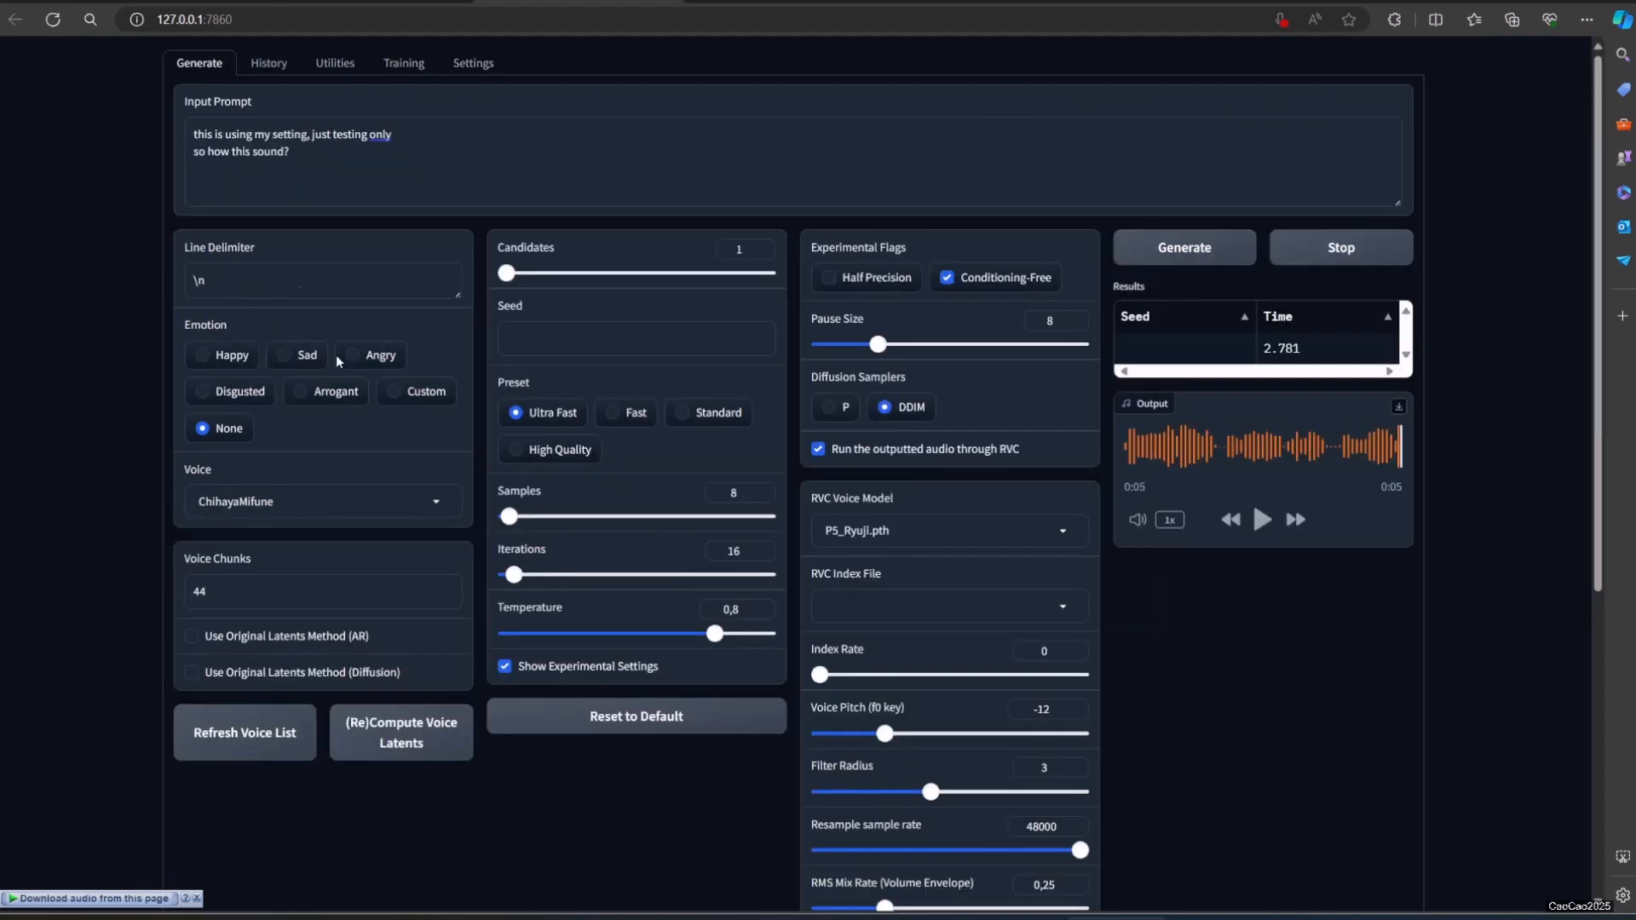
# Step: Change the voice to Ryuji, and generate and play the speech with the P5_Ryuji model
pyautogui.click(405, 511)
pyautogui.click(374, 388)
pyautogui.write('ryu')
pyautogui.hotkey('ctrl', 'a')
pyautogui.write('ryu')
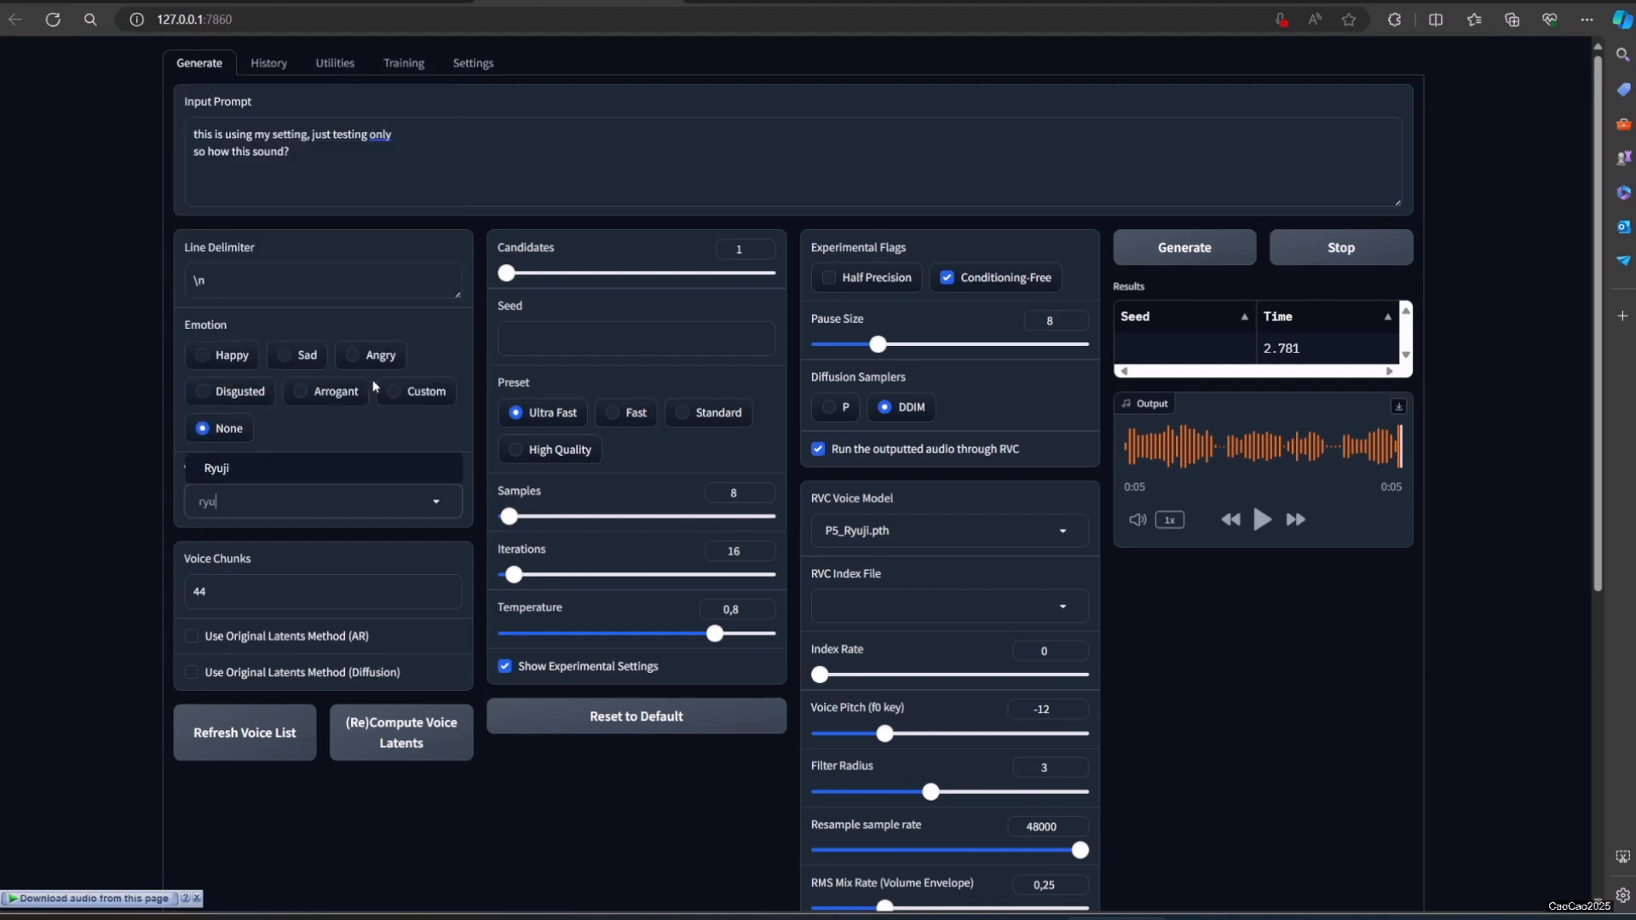
pyautogui.click(351, 470)
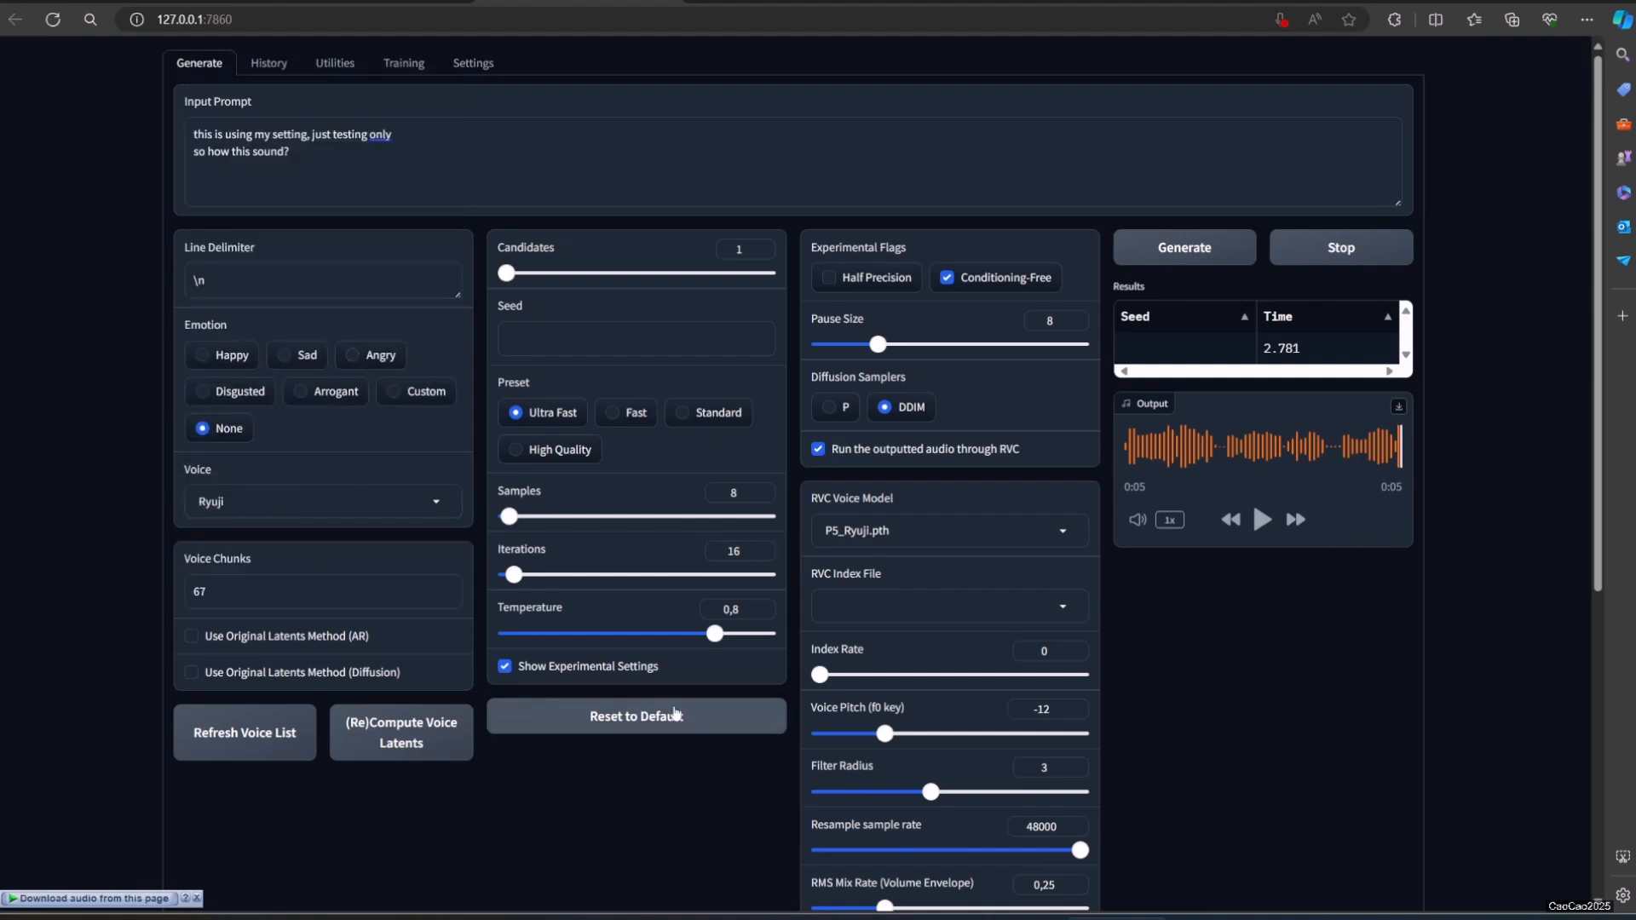
pyautogui.click(1159, 263)
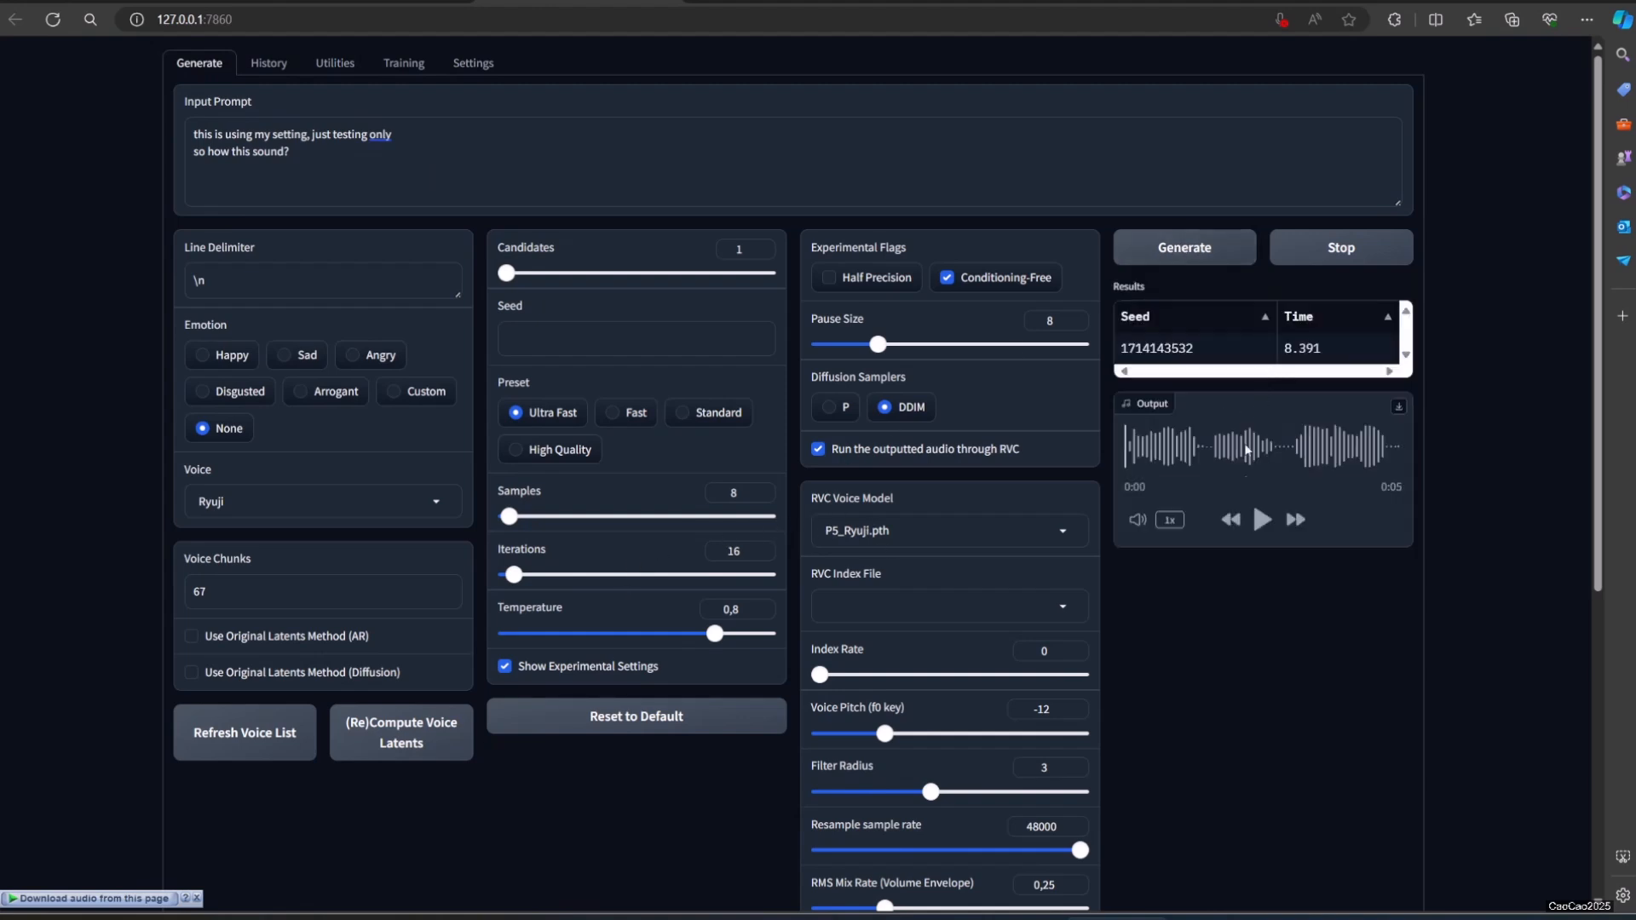
pyautogui.click(1259, 522)
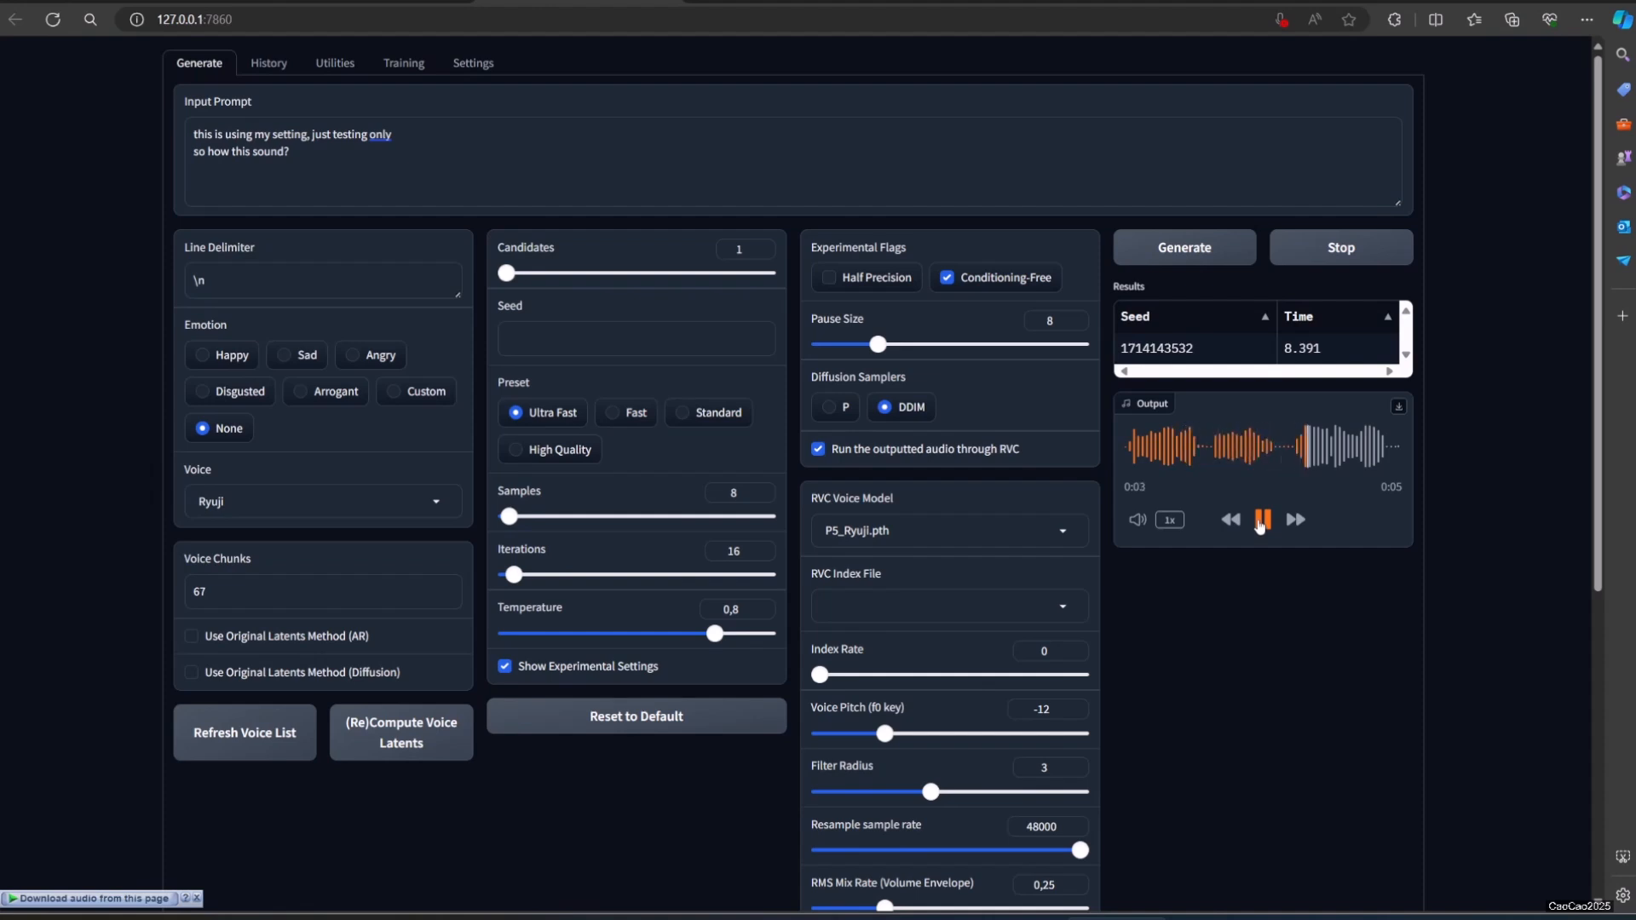
# Step: Generate and play the Ryuji speech two more times, setting the voice pitch (f0 key) to 0
pyautogui.click(1207, 249)
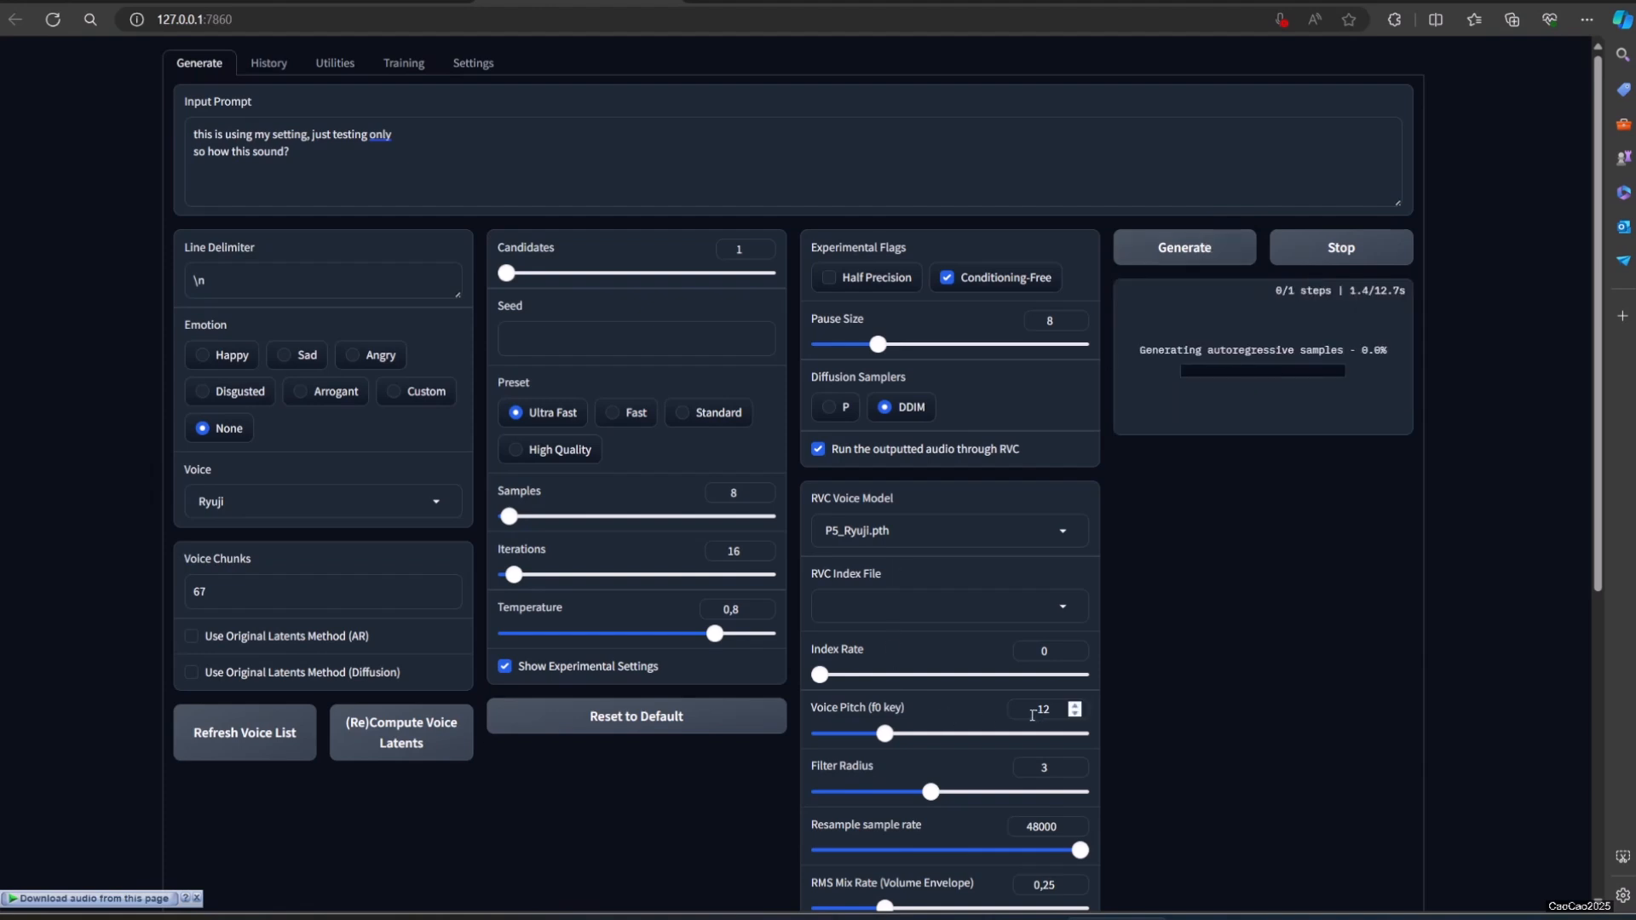
pyautogui.click(1263, 520)
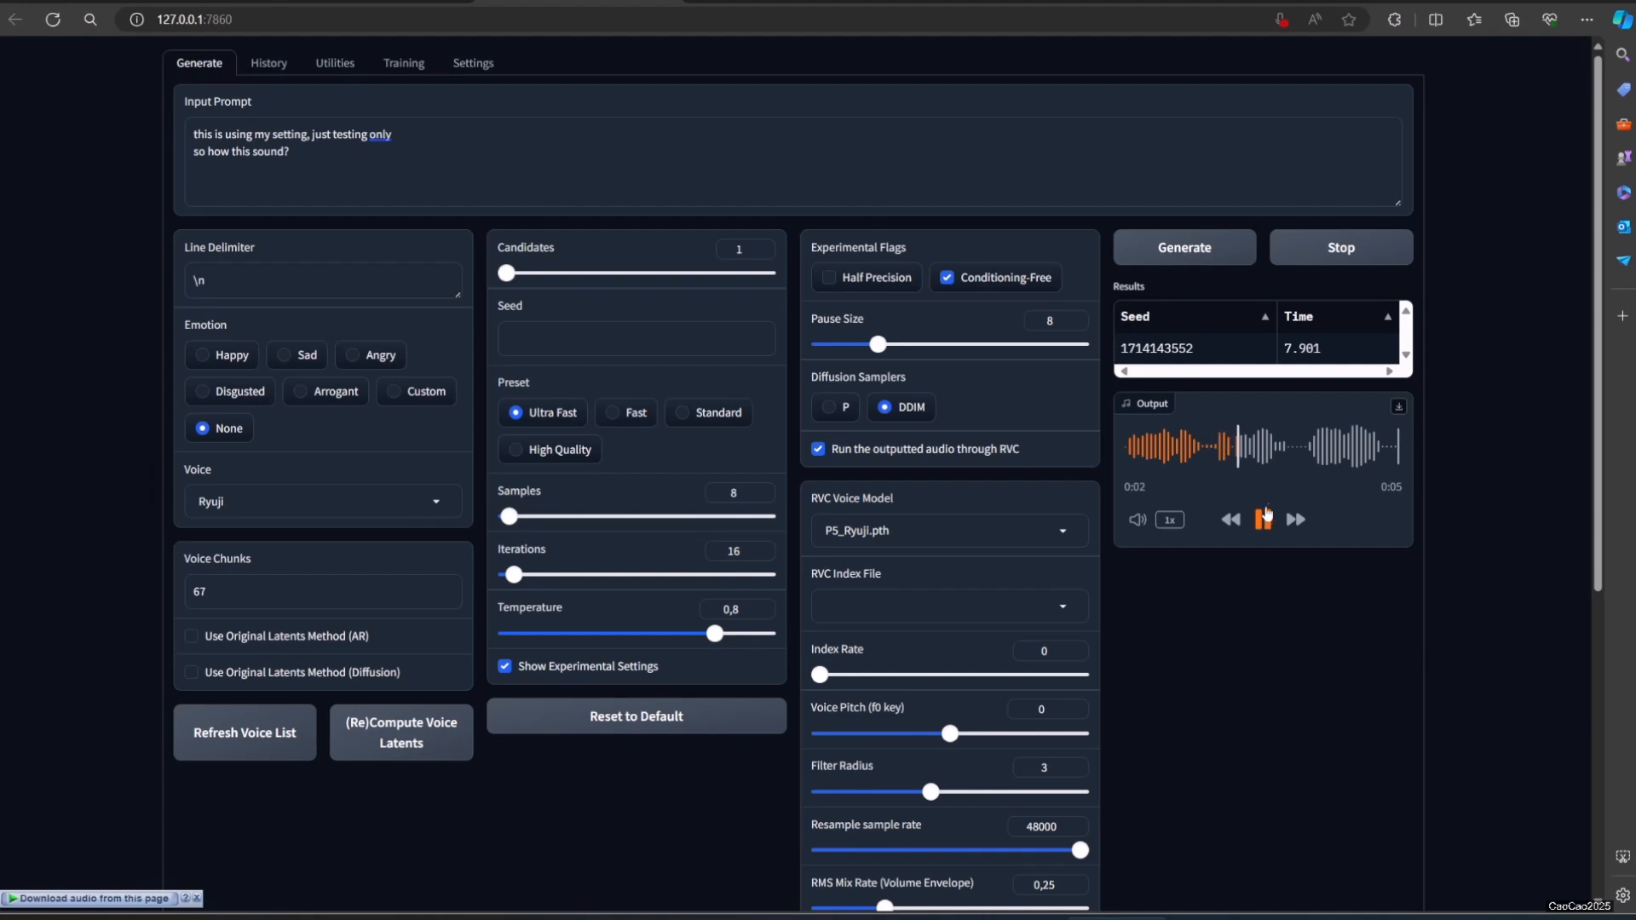
pyautogui.click(1193, 251)
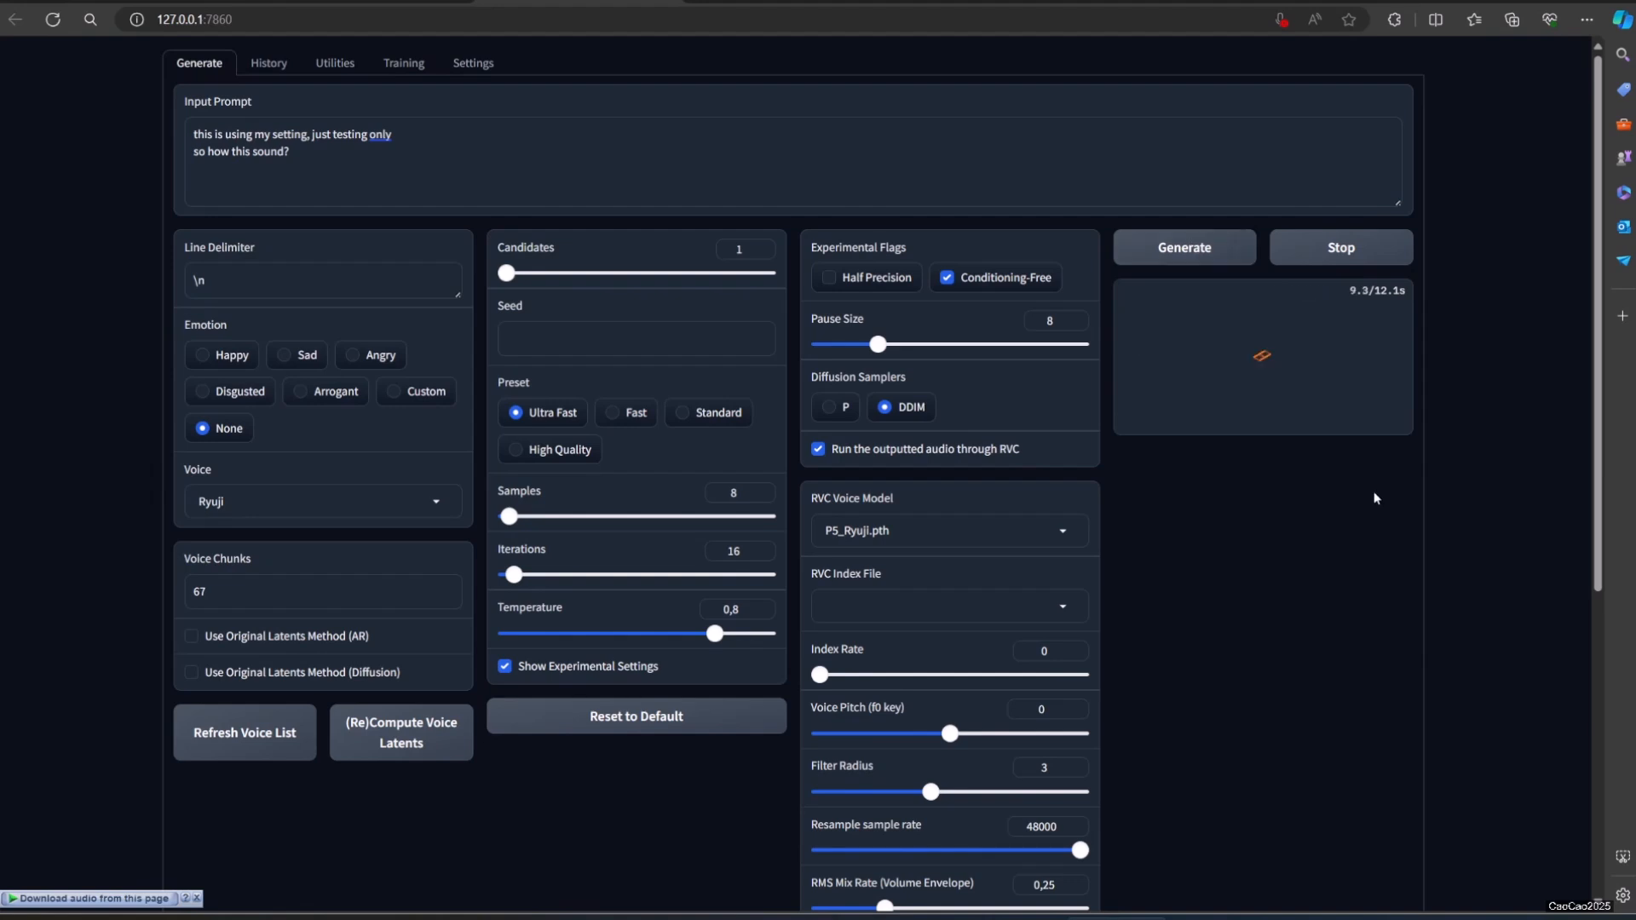
pyautogui.click(1262, 519)
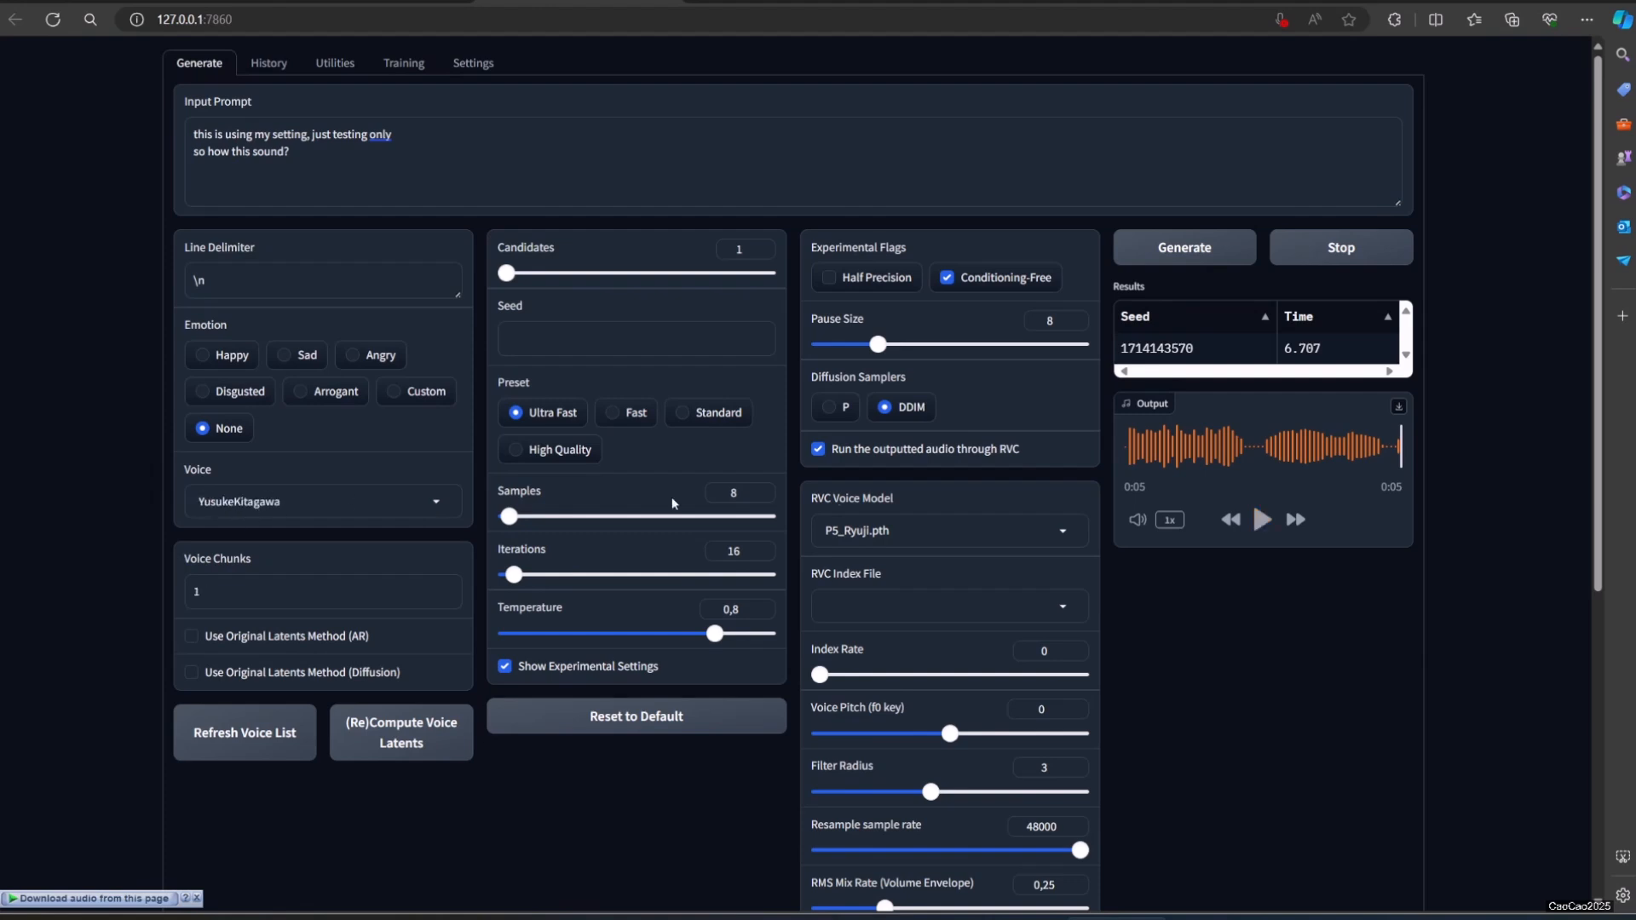
# Step: Change the RVC voice model to P5_RenAmamiyaModel.pth
pyautogui.click(930, 525)
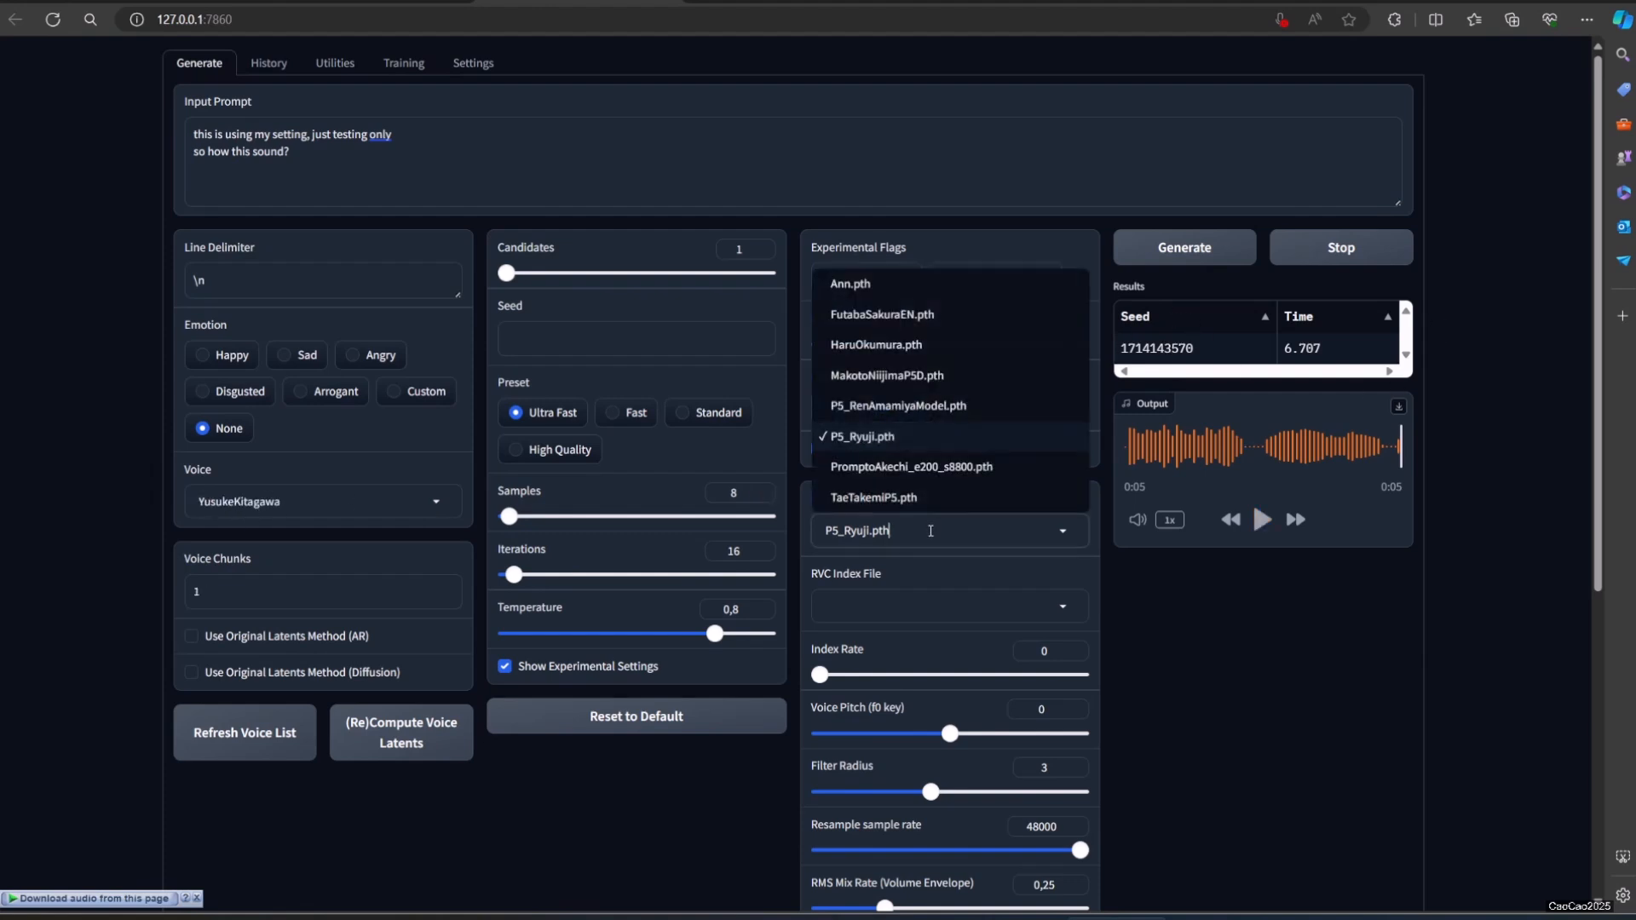
pyautogui.scroll(-2, 900, 400)
pyautogui.scroll(2, 900, 401)
pyautogui.click(899, 405)
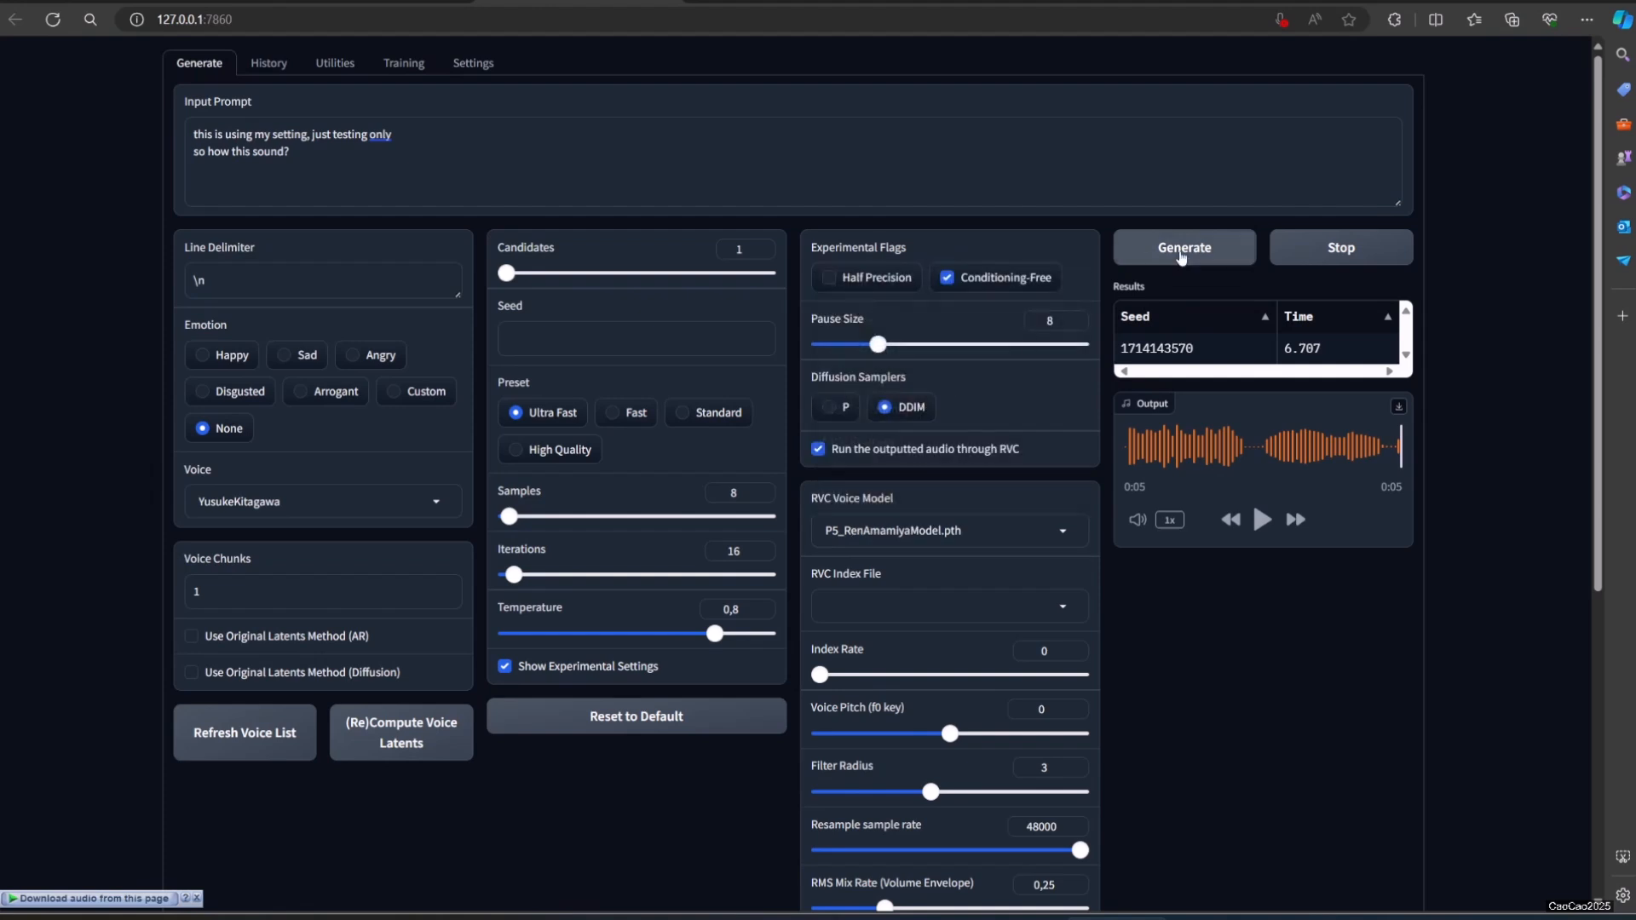
# Step: Generate and play the speech twice with the YusukeKitagawa voice and the P5_RenAmamiyaModel.pth RVC model
pyautogui.click(1185, 250)
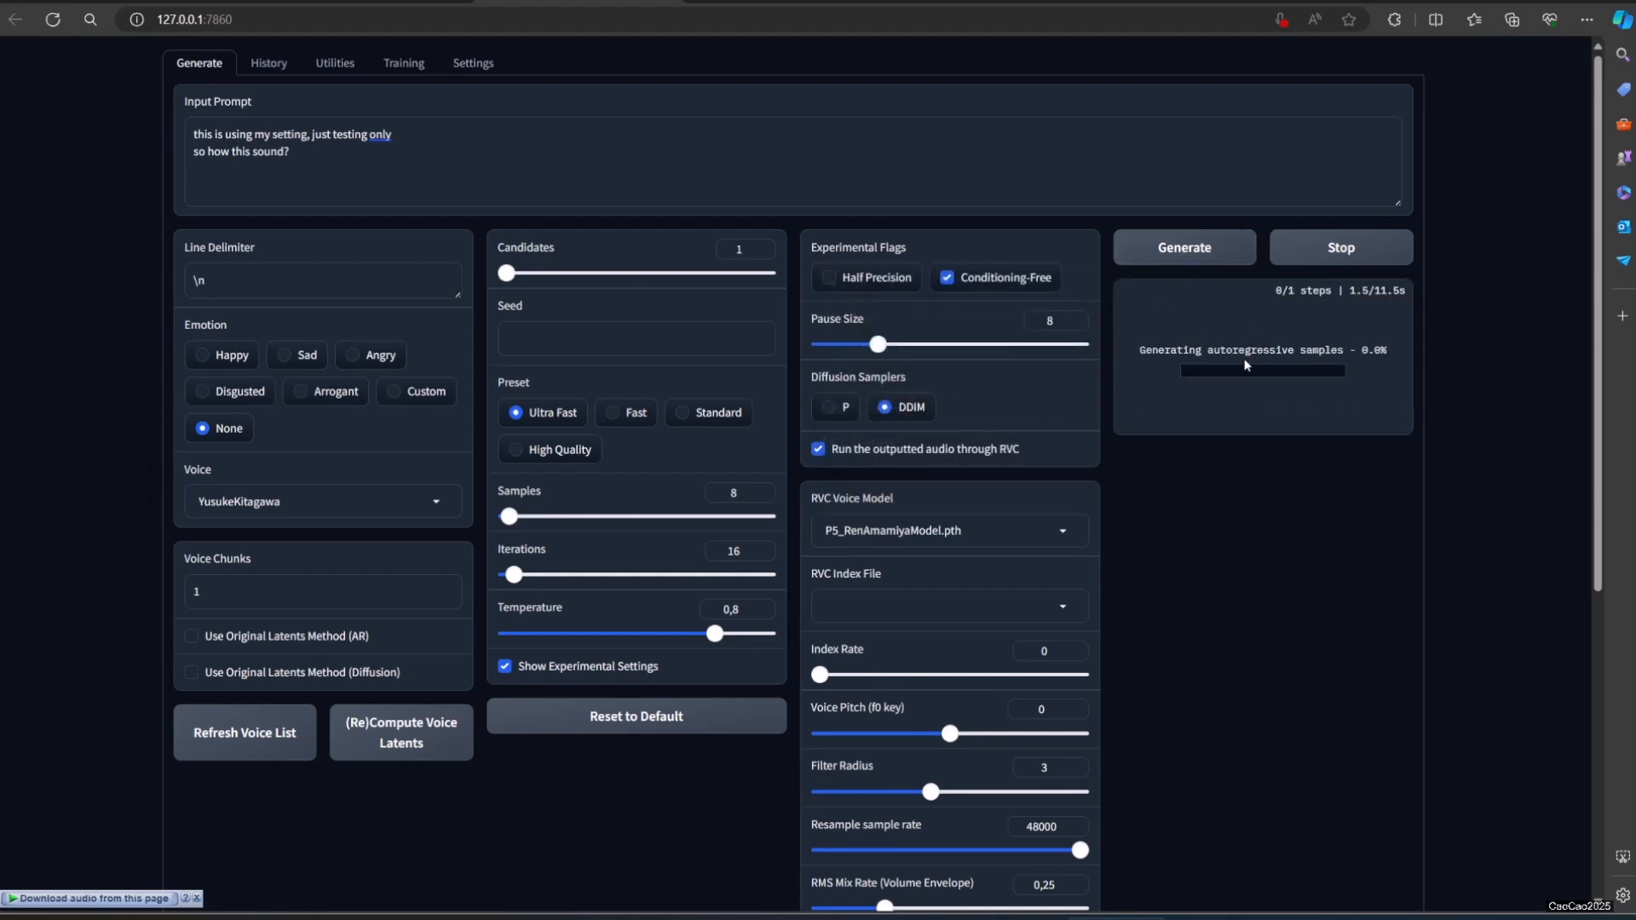
pyautogui.click(1259, 521)
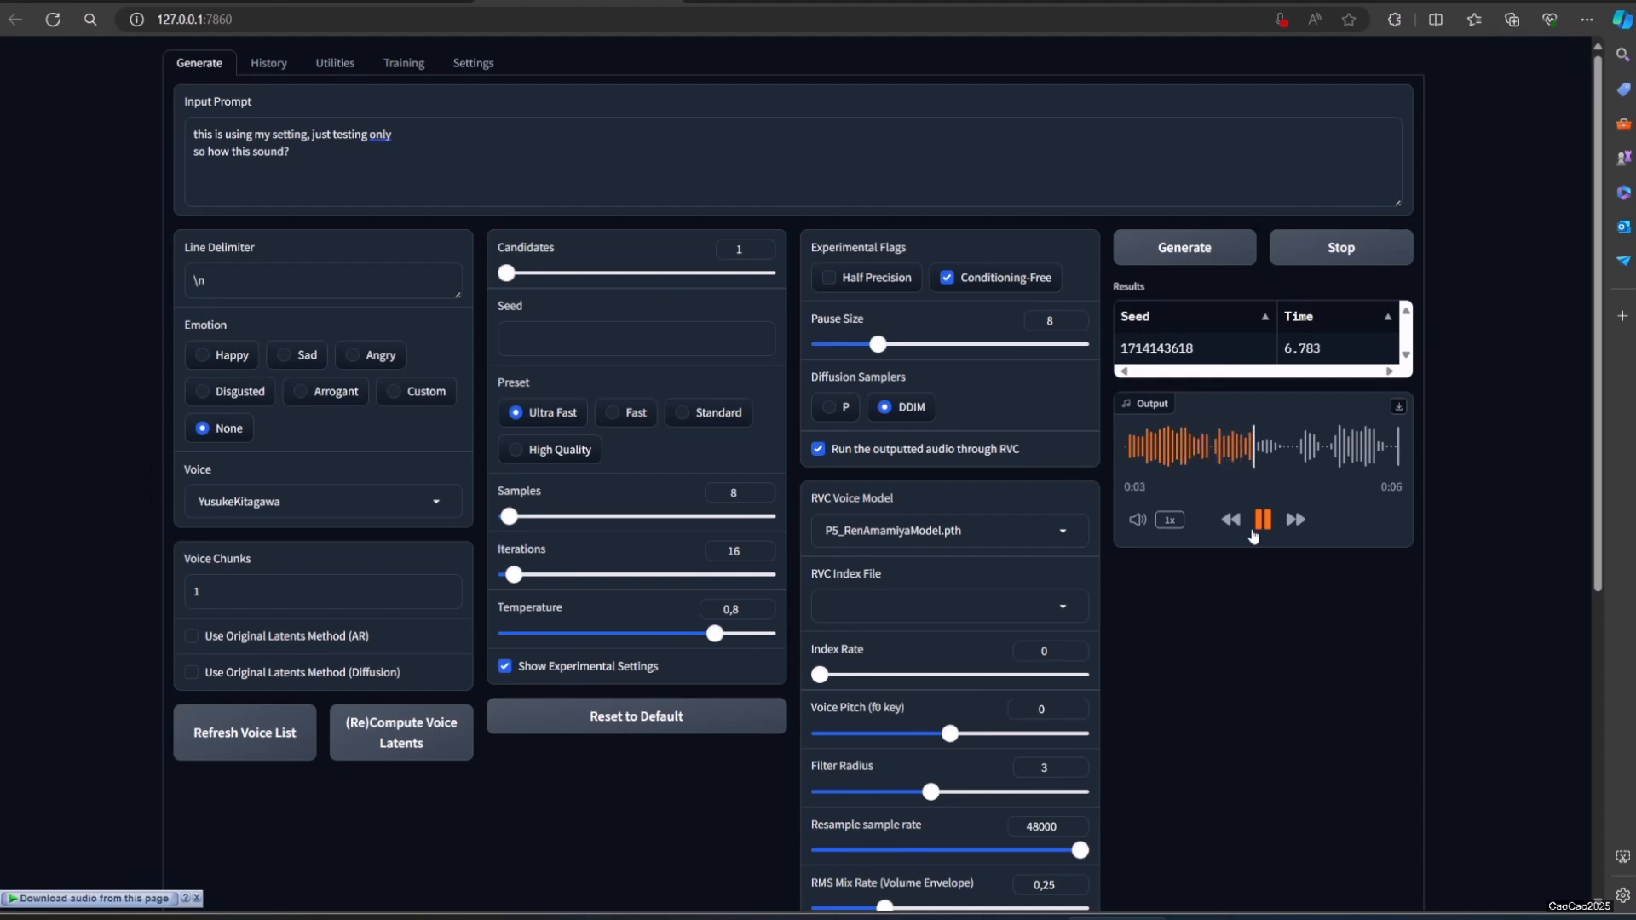
pyautogui.click(1215, 257)
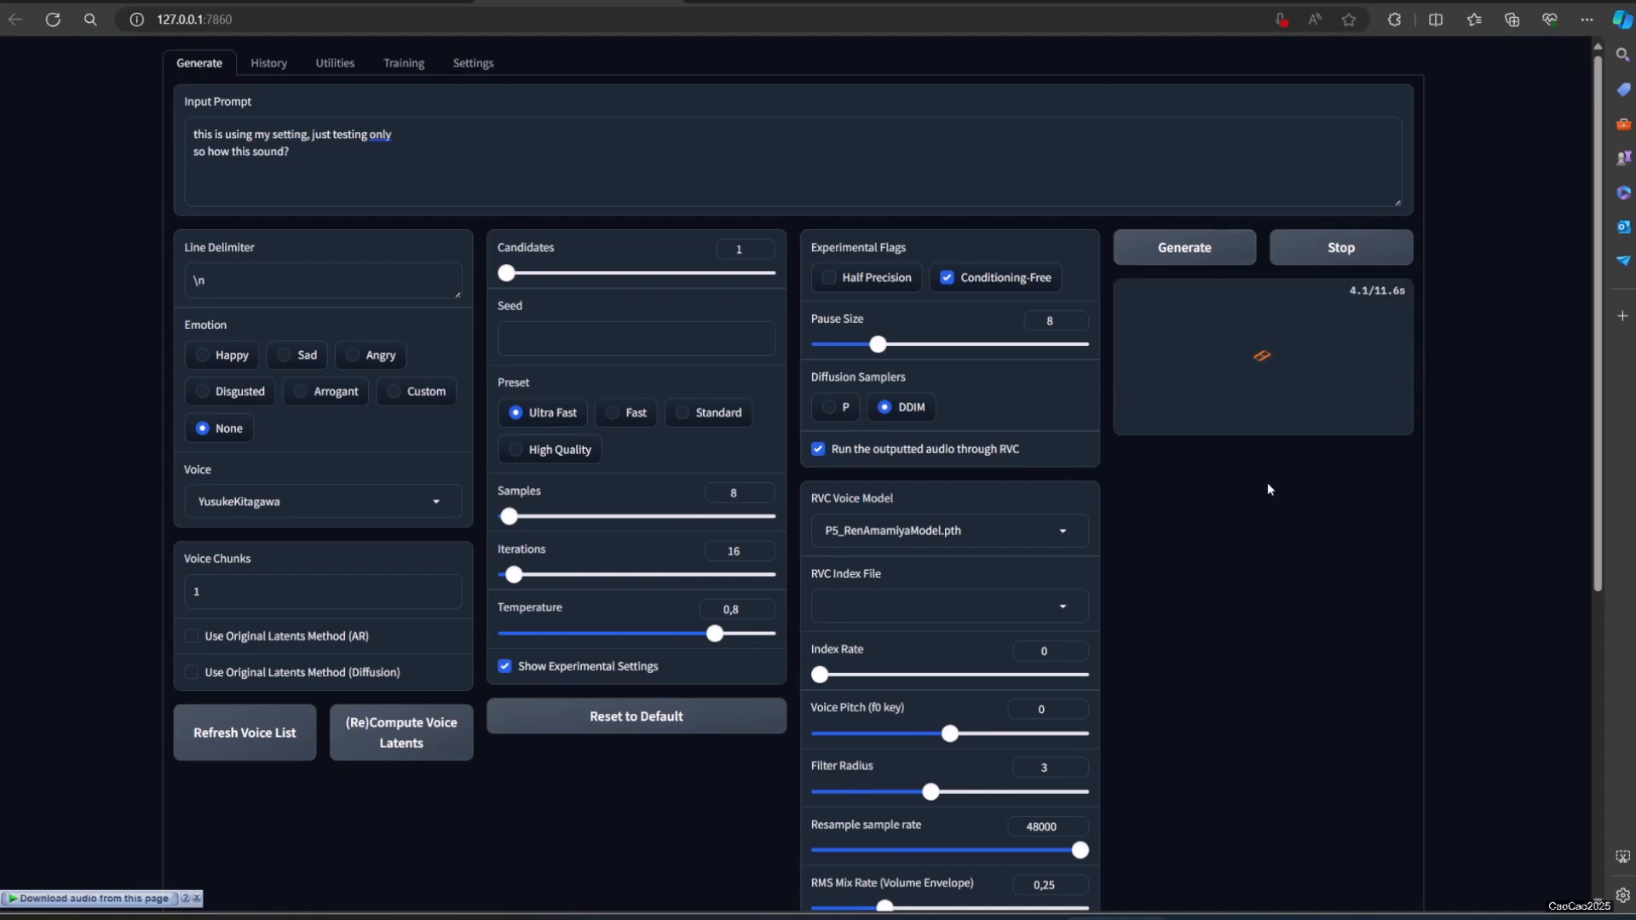
pyautogui.click(1262, 519)
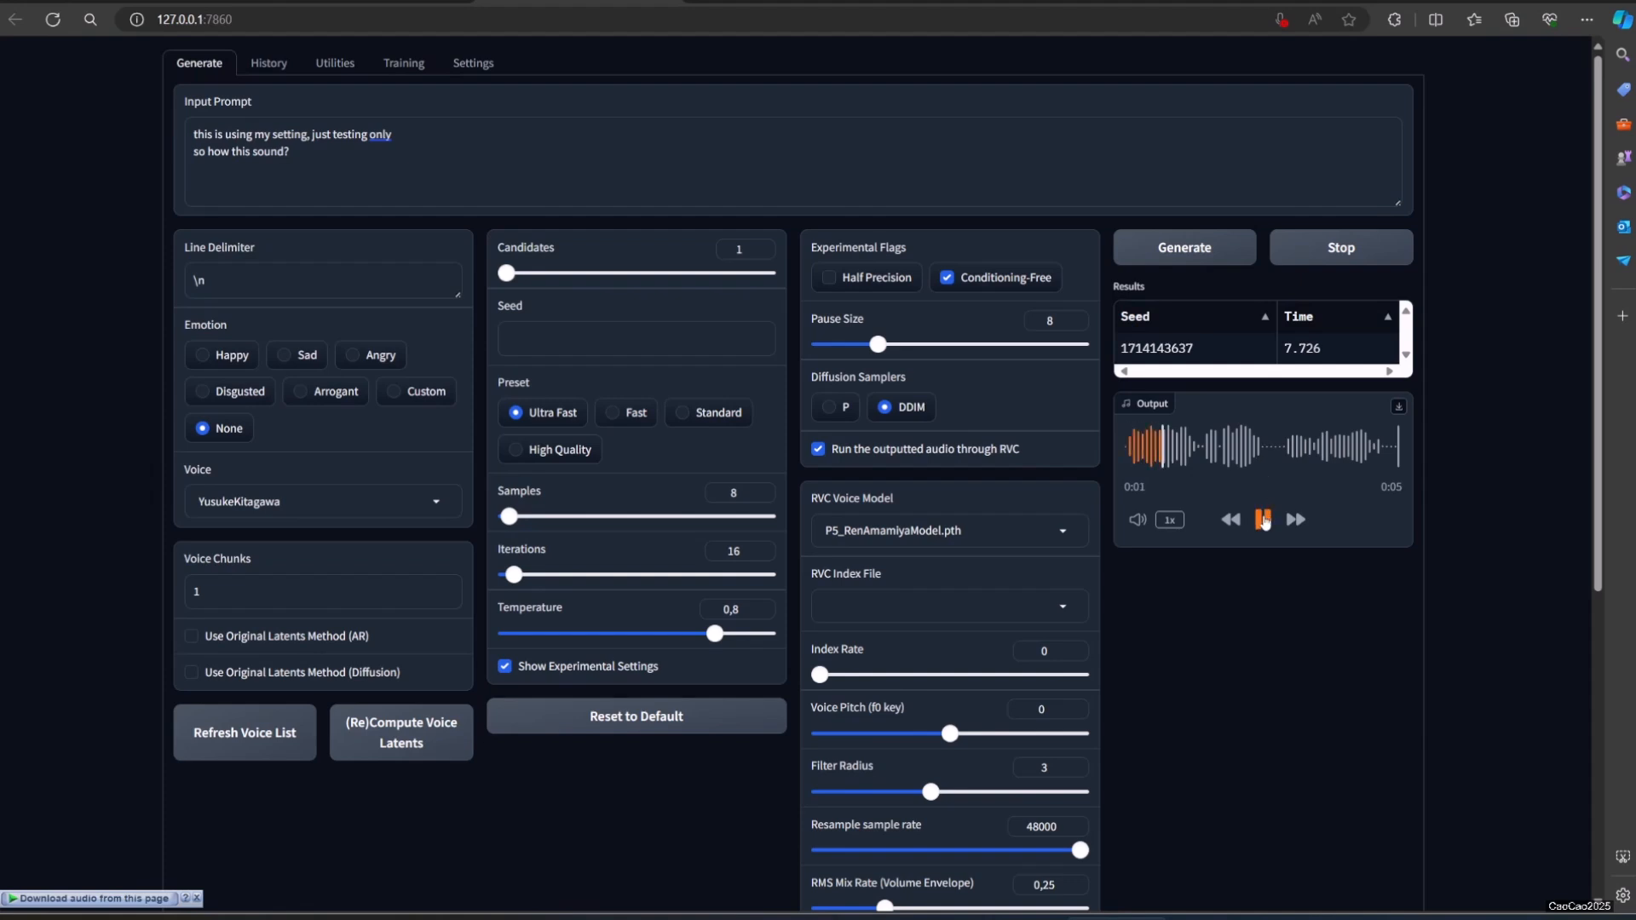